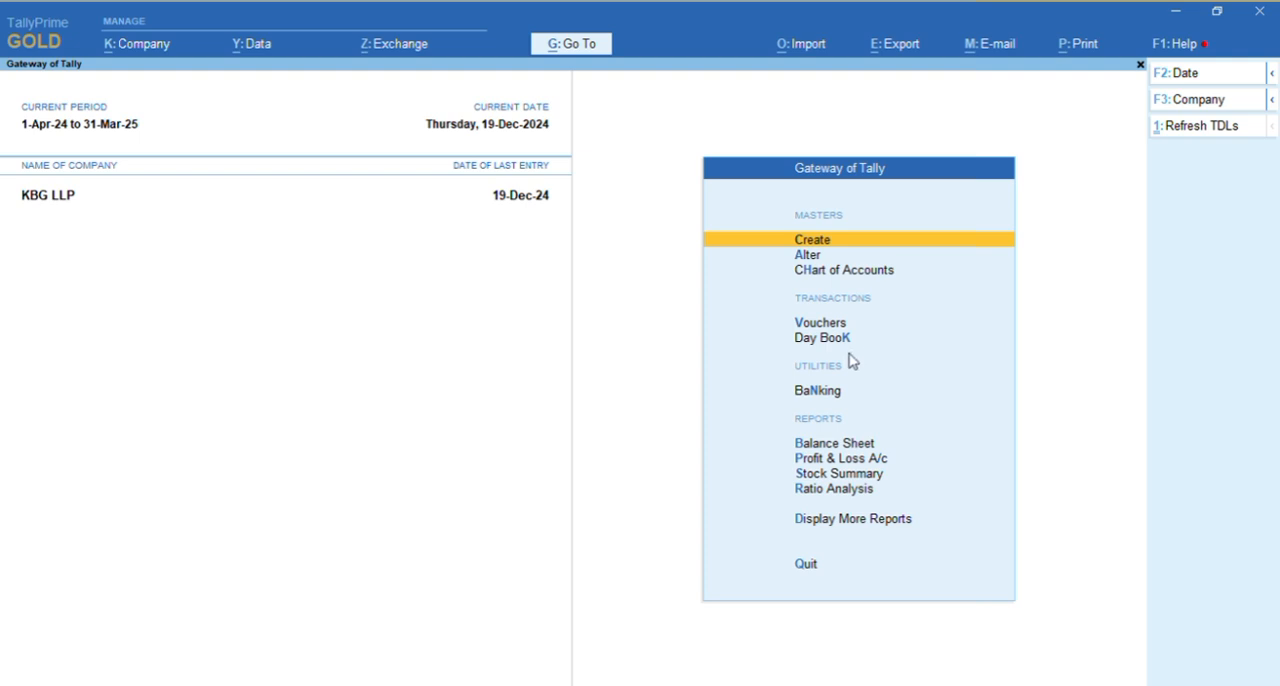
Open voucher entry and start a new purchase voucher
key(Down)
key(Down)
key(Down)
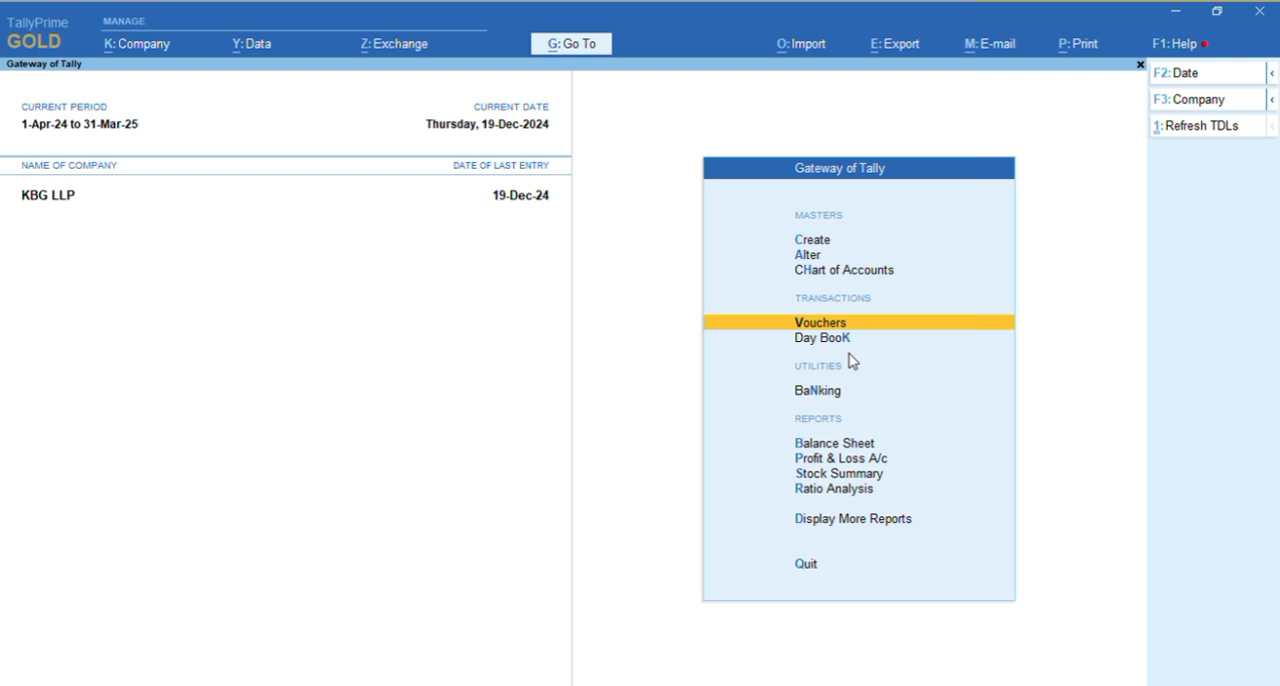
key(Return)
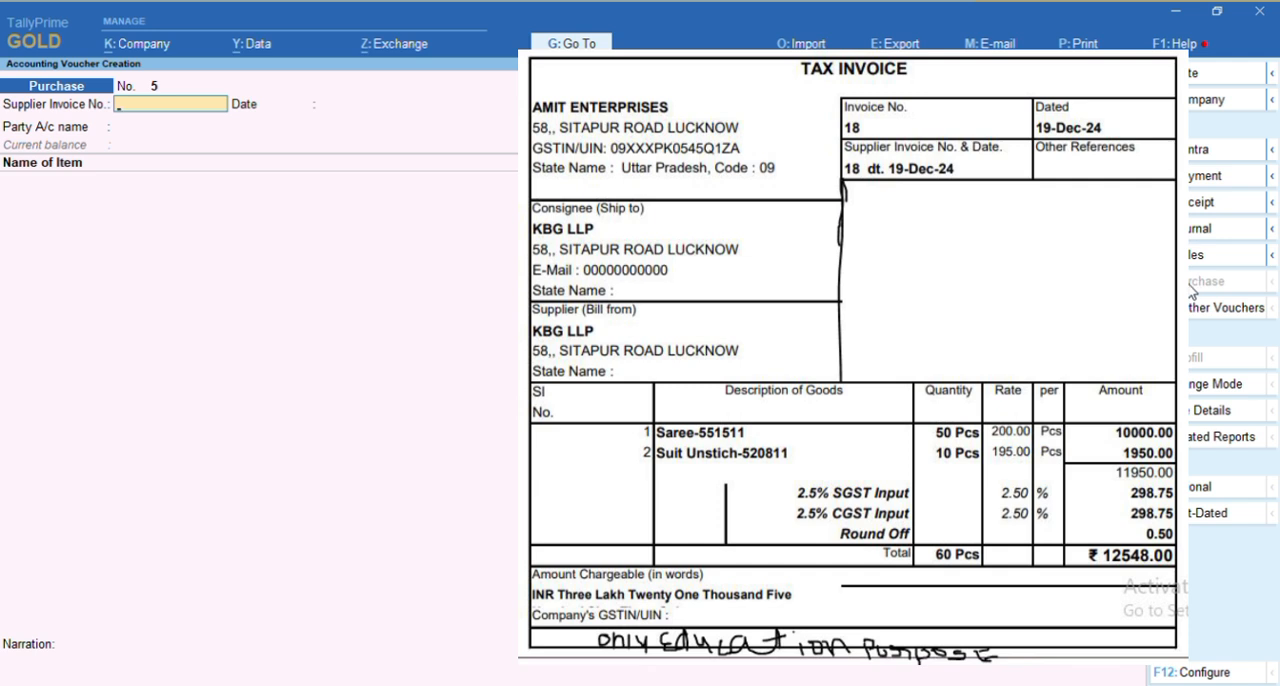
key(F8)
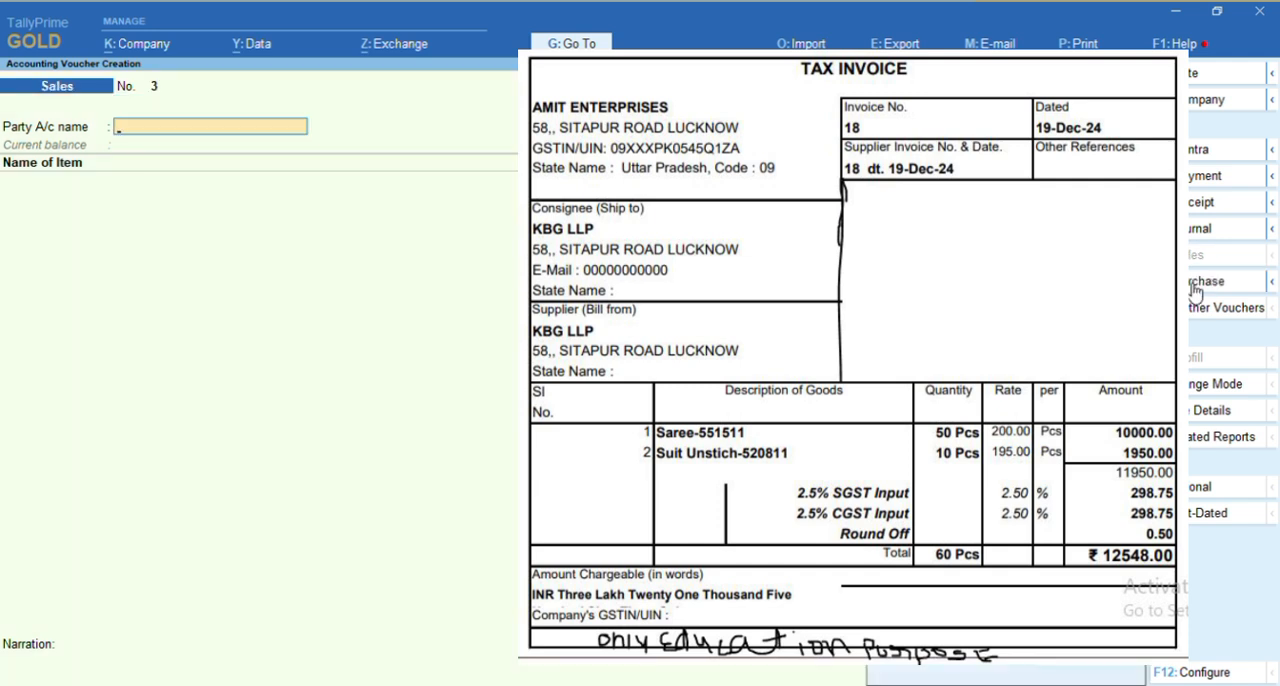
click(1193, 289)
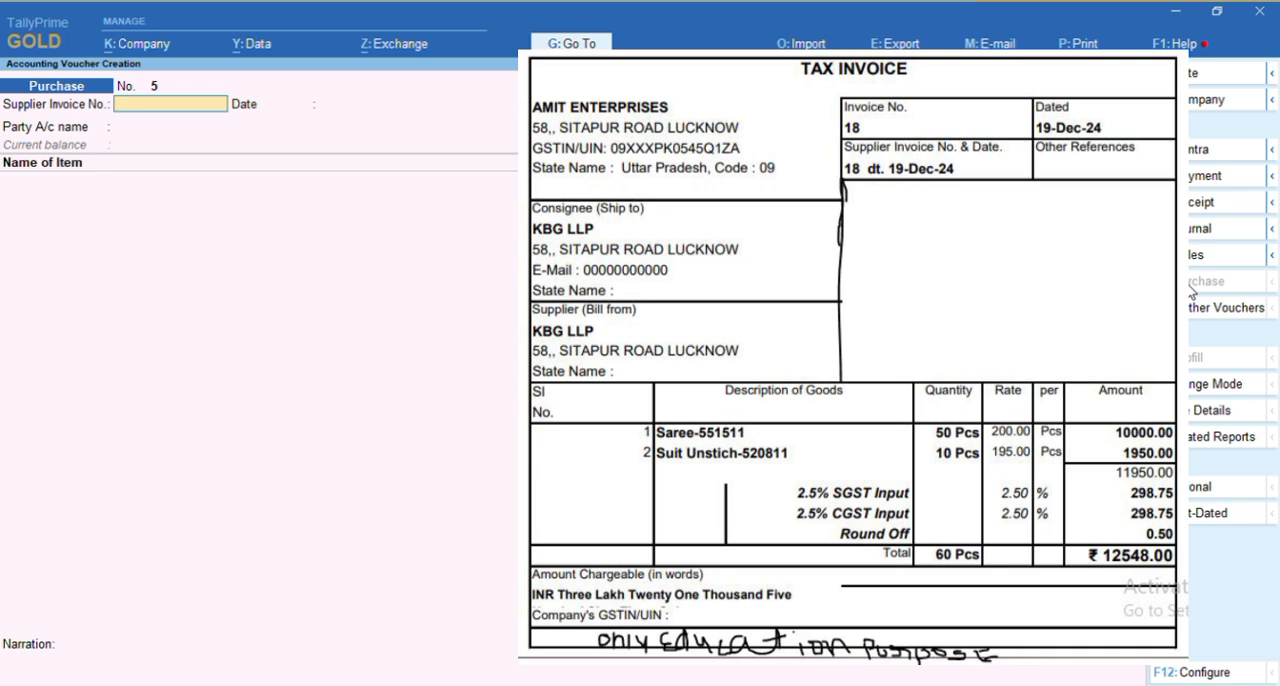
Enter 18 as the supplier invoice number on the purchase voucher, matching the tax invoice
key(alt+Tab)
key(alt+Tab)
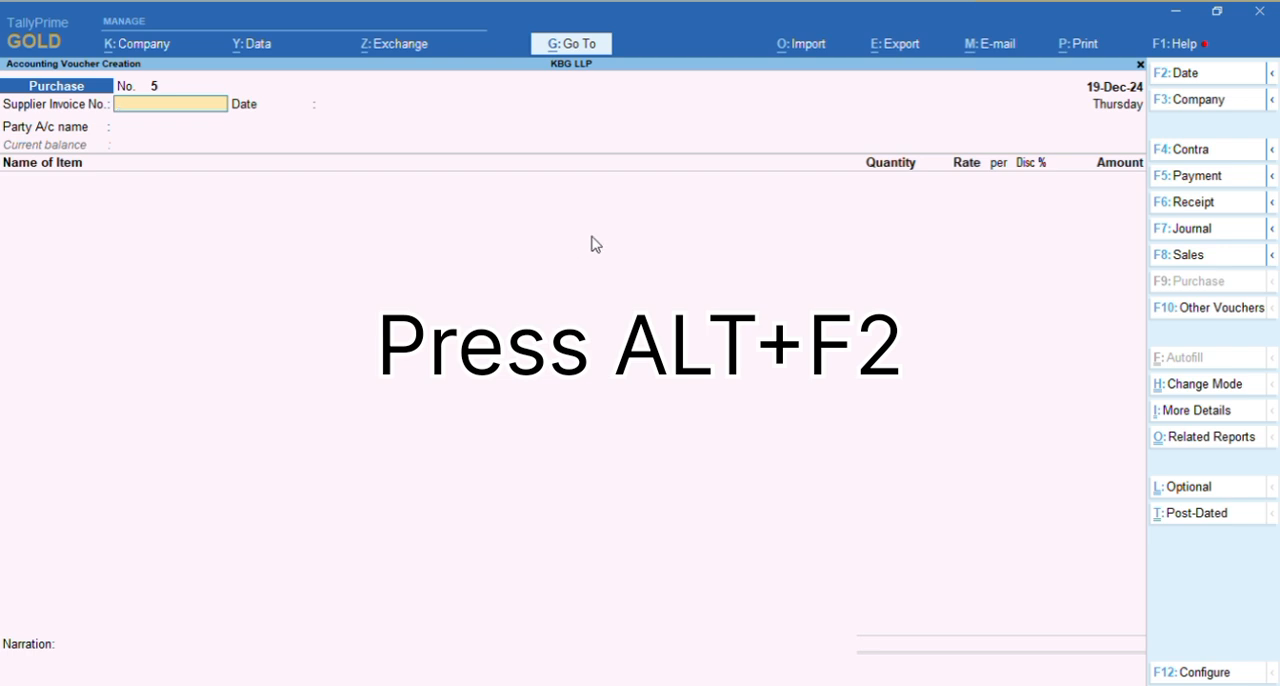
key(alt)
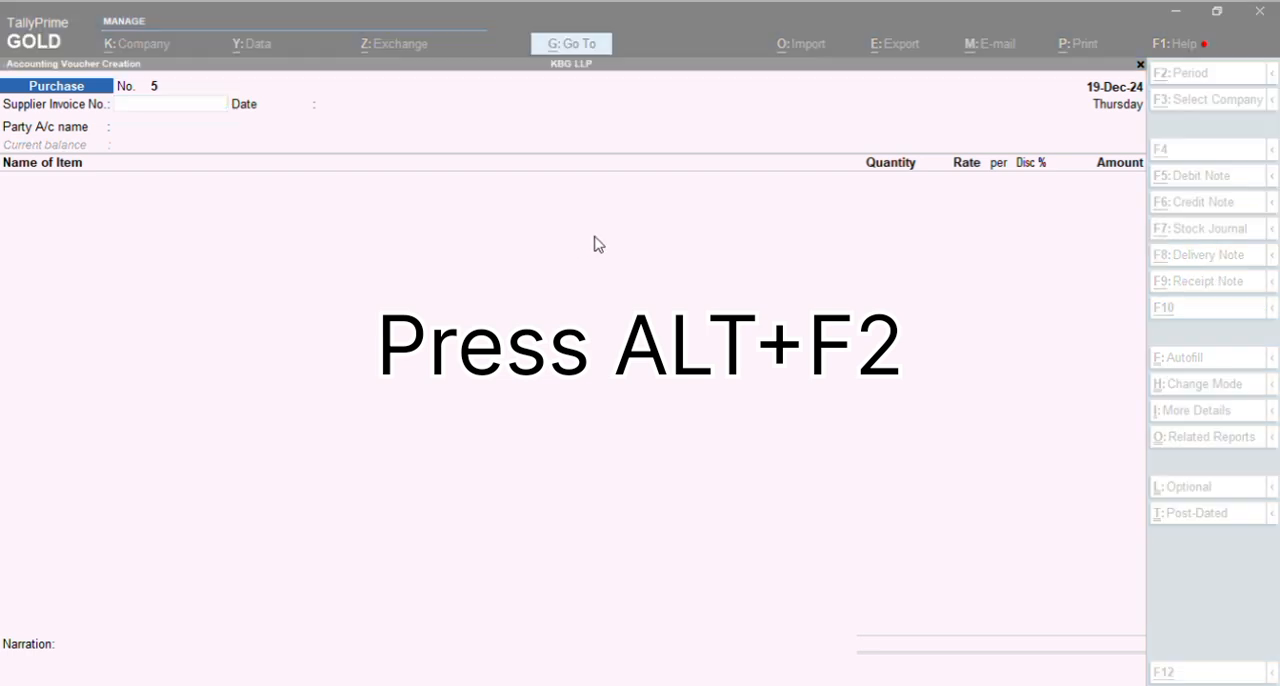
click(791, 290)
text(18)
key(Return)
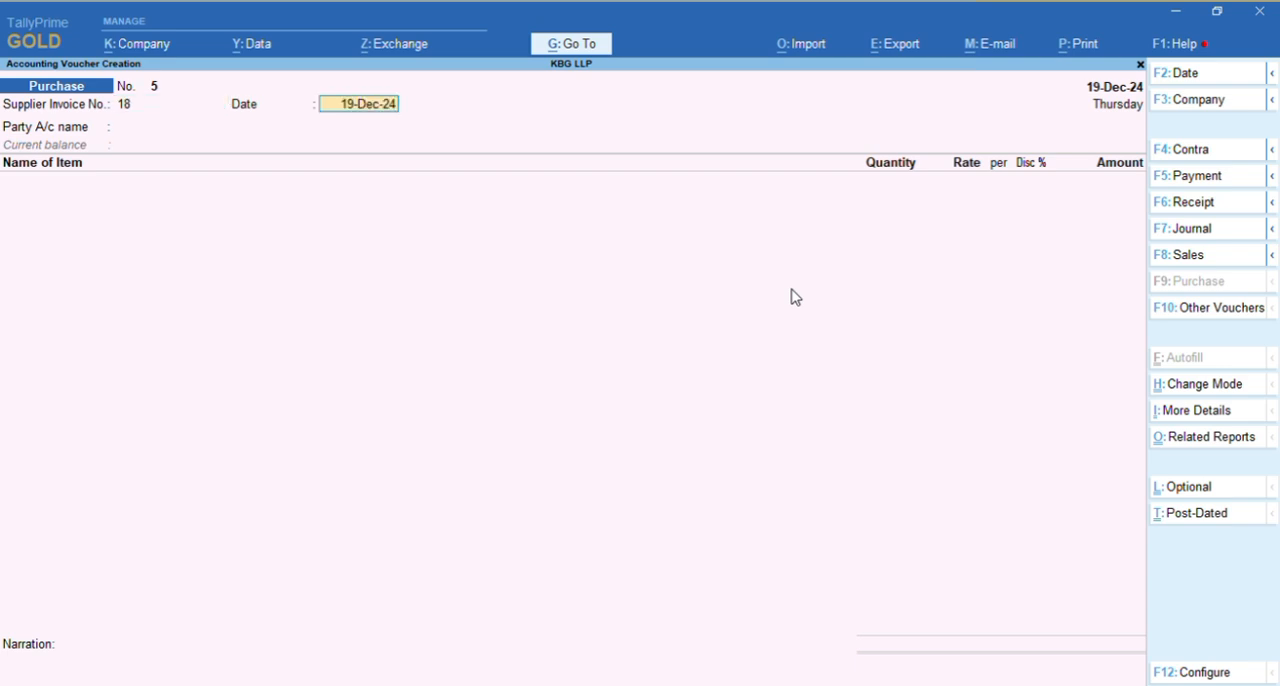
Set the voucher date to 19-12 and accept 19-Dec-24 as the supplier invoice date
key(alt+Tab)
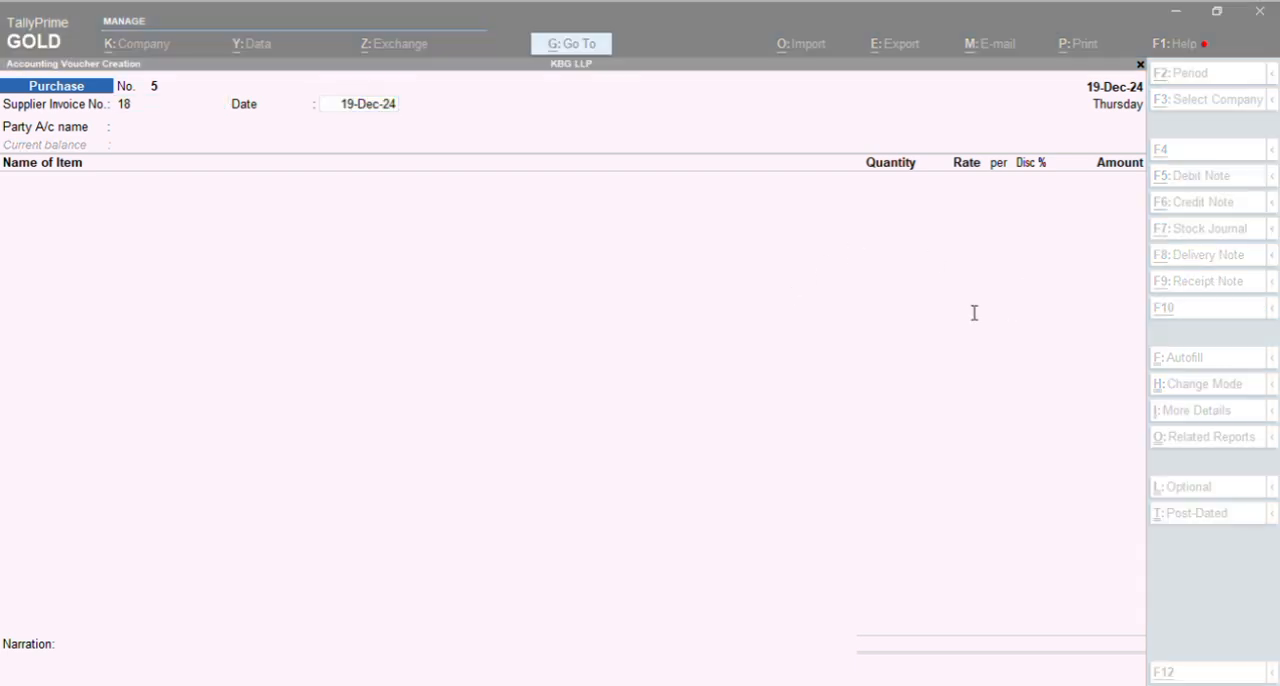
key(alt+Tab)
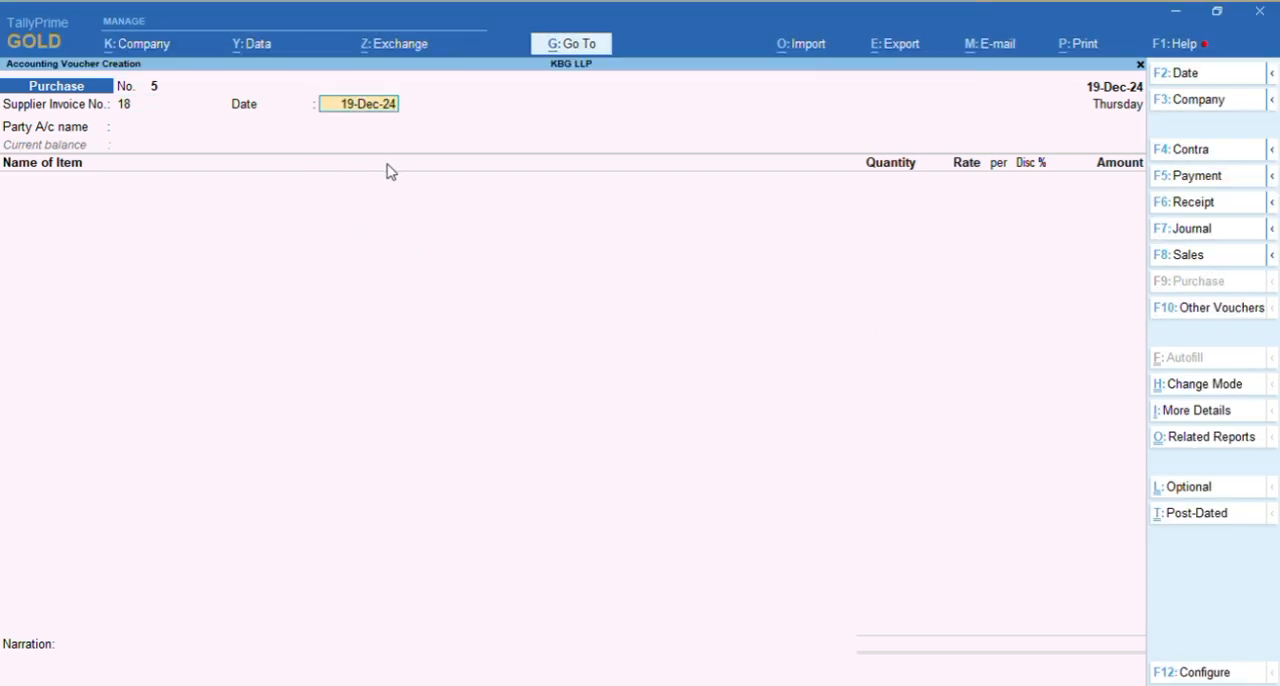
key(F2)
text(19-12)
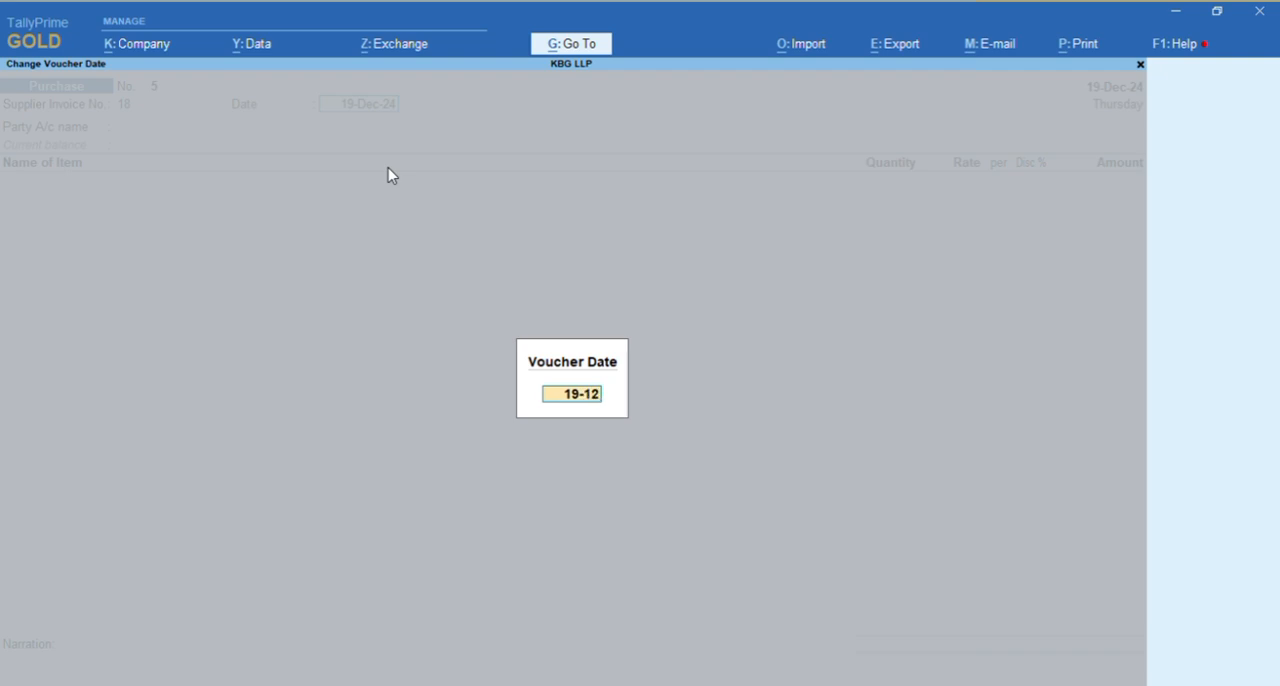
key(Return)
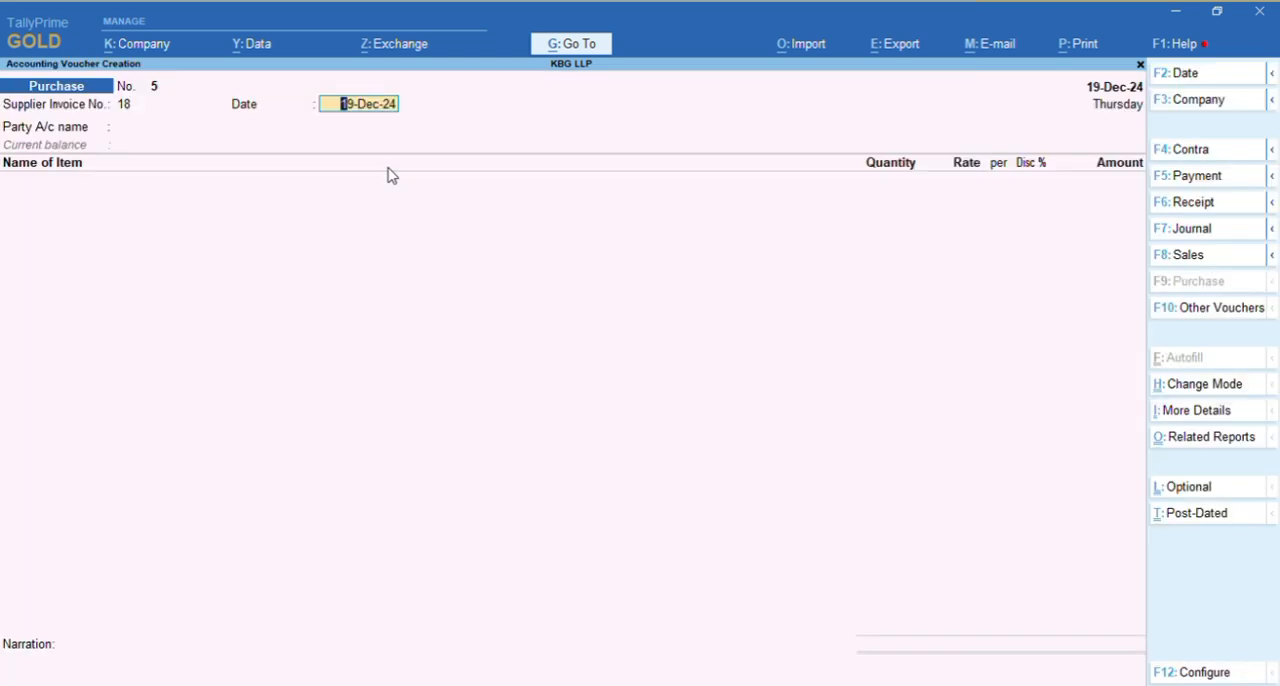
key(Return)
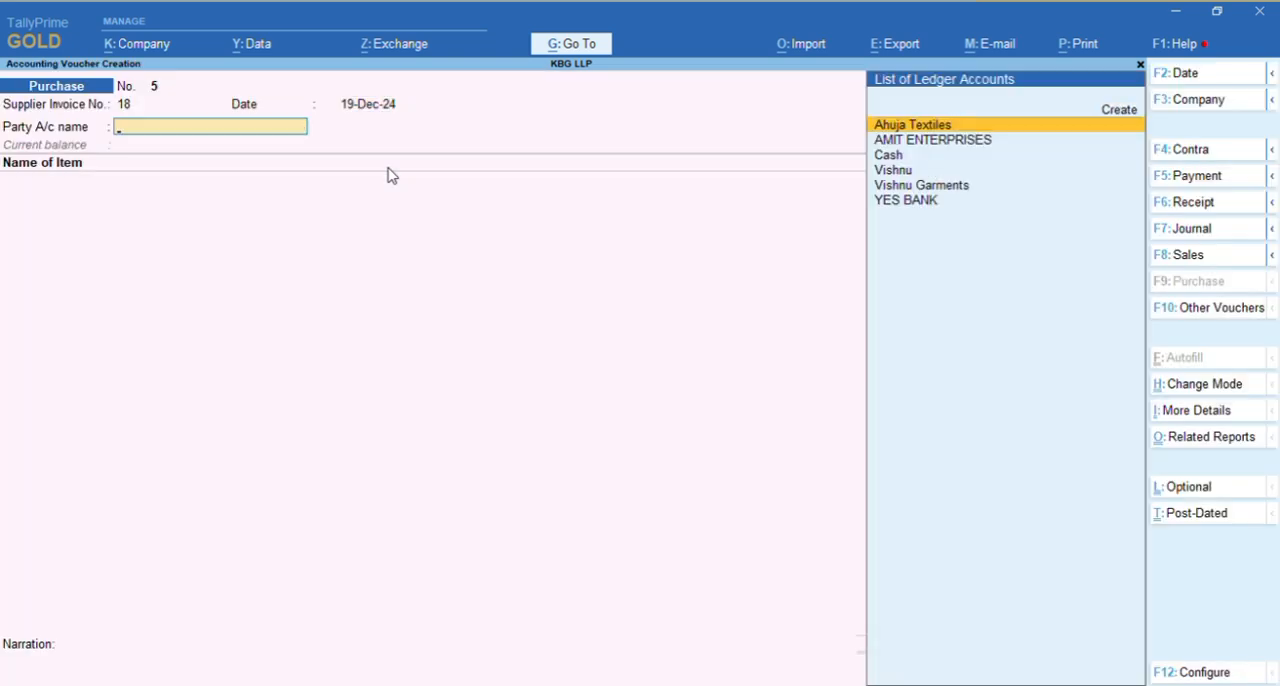
Choose AMIT ENTERPRISES as the party account for the purchase voucher
key(alt+Tab)
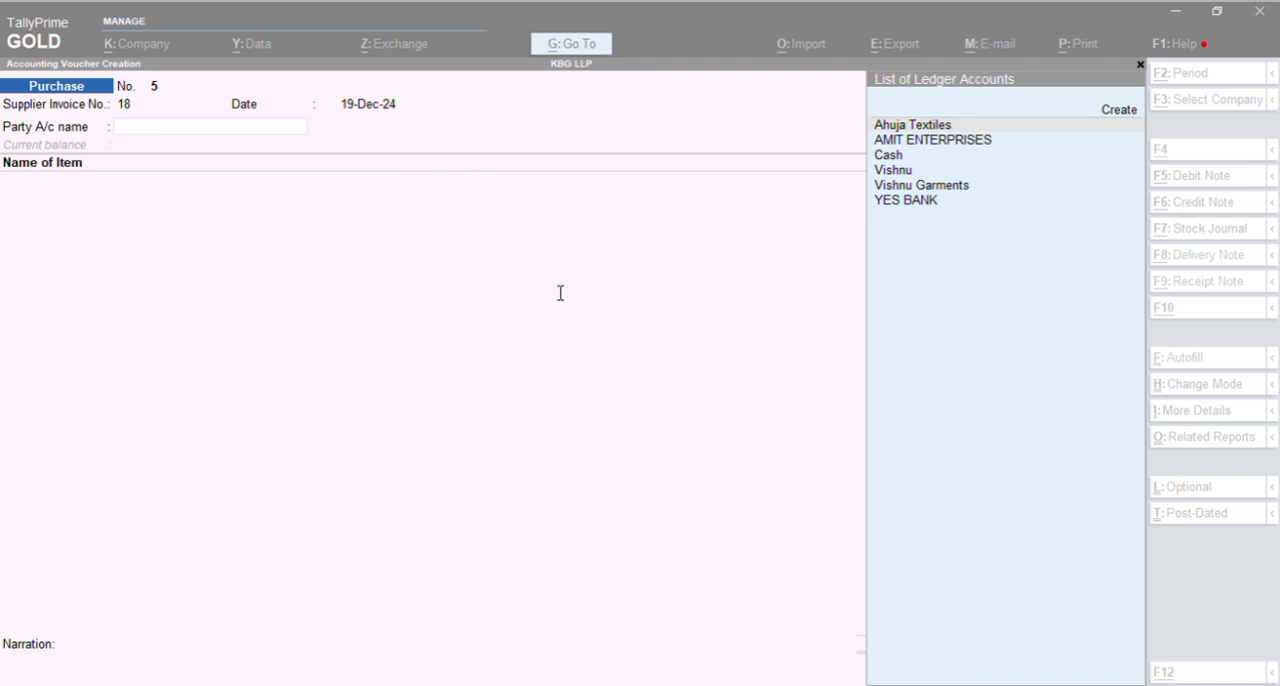
key(alt+Tab)
text(Amit)
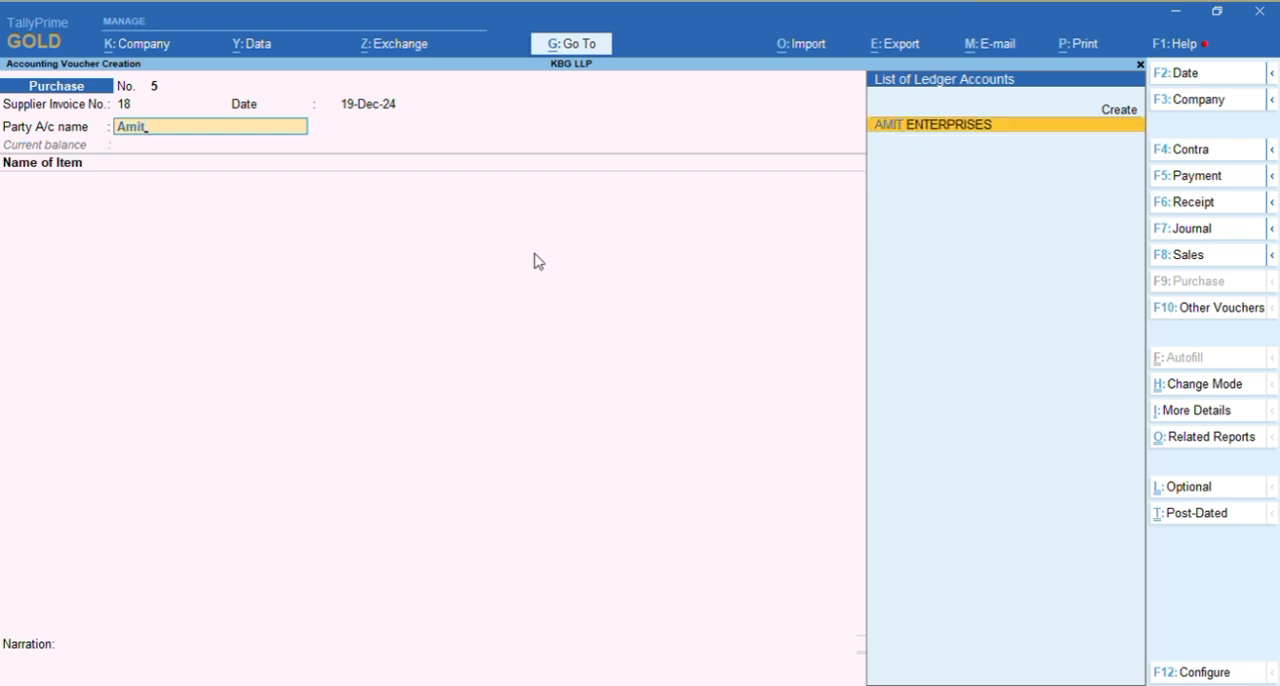
key(Return)
Add the stock item Saree-551511 as the first line of the purchase voucher
key(alt+Tab)
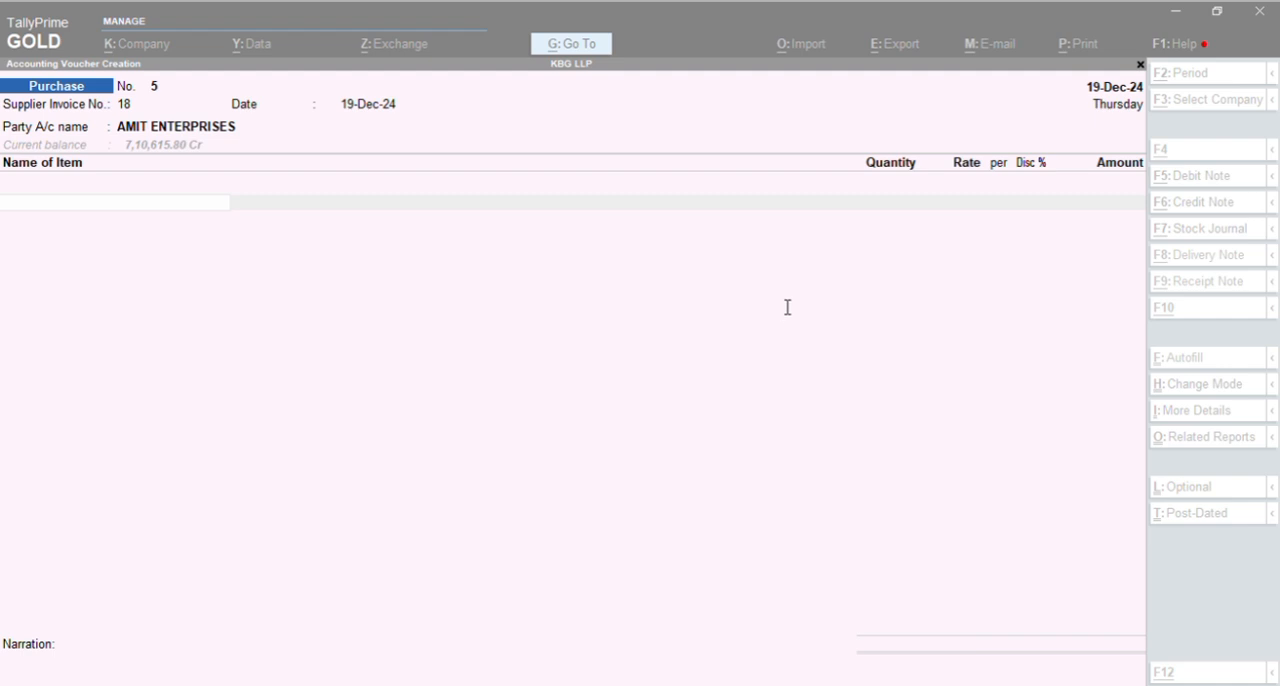
key(alt+Tab)
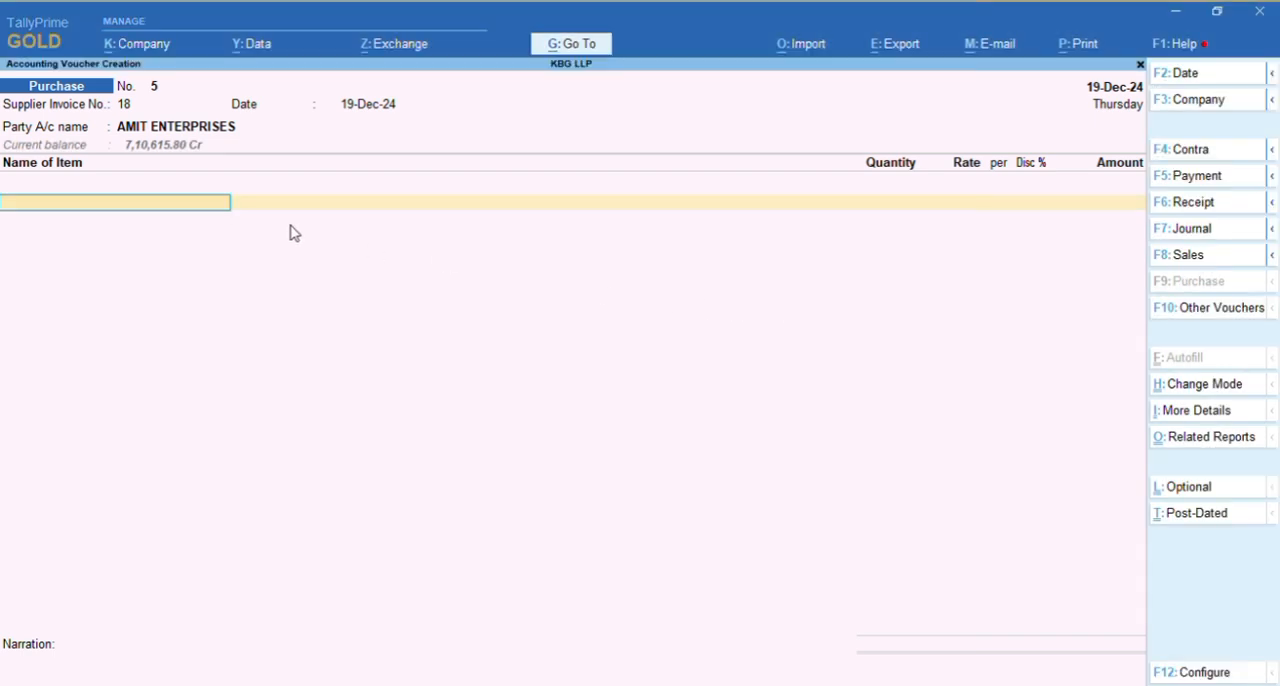
key(alt+Tab)
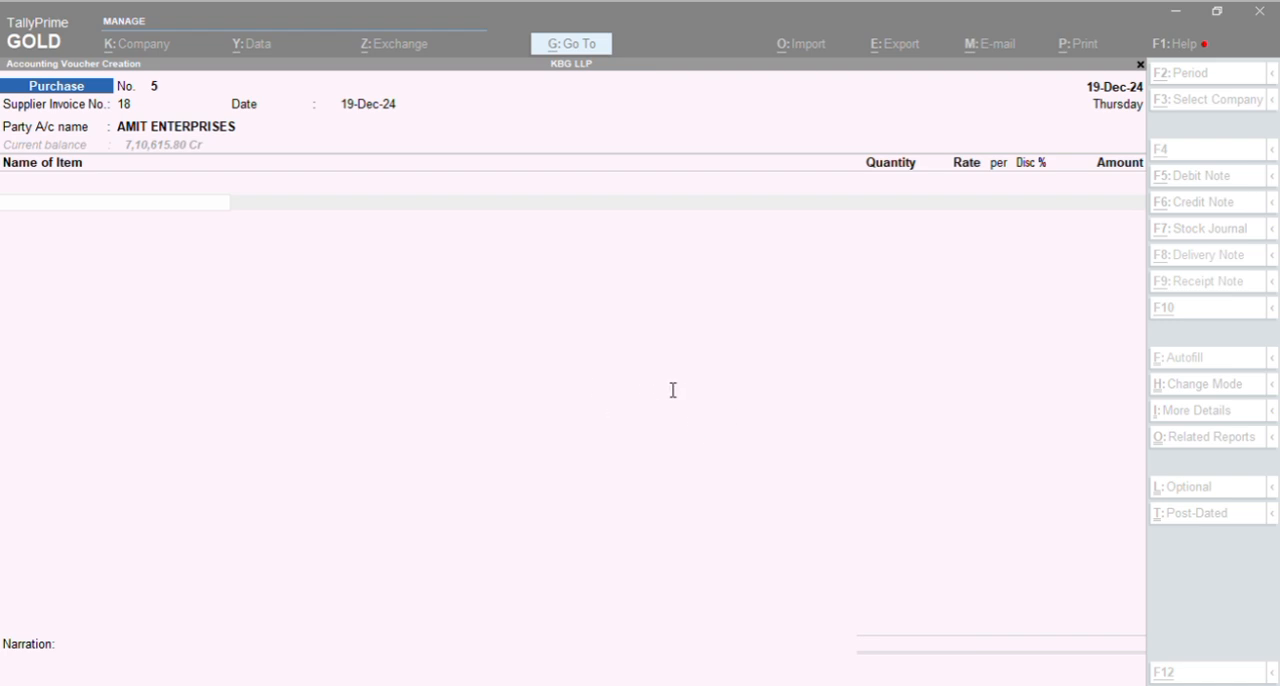
click(608, 377)
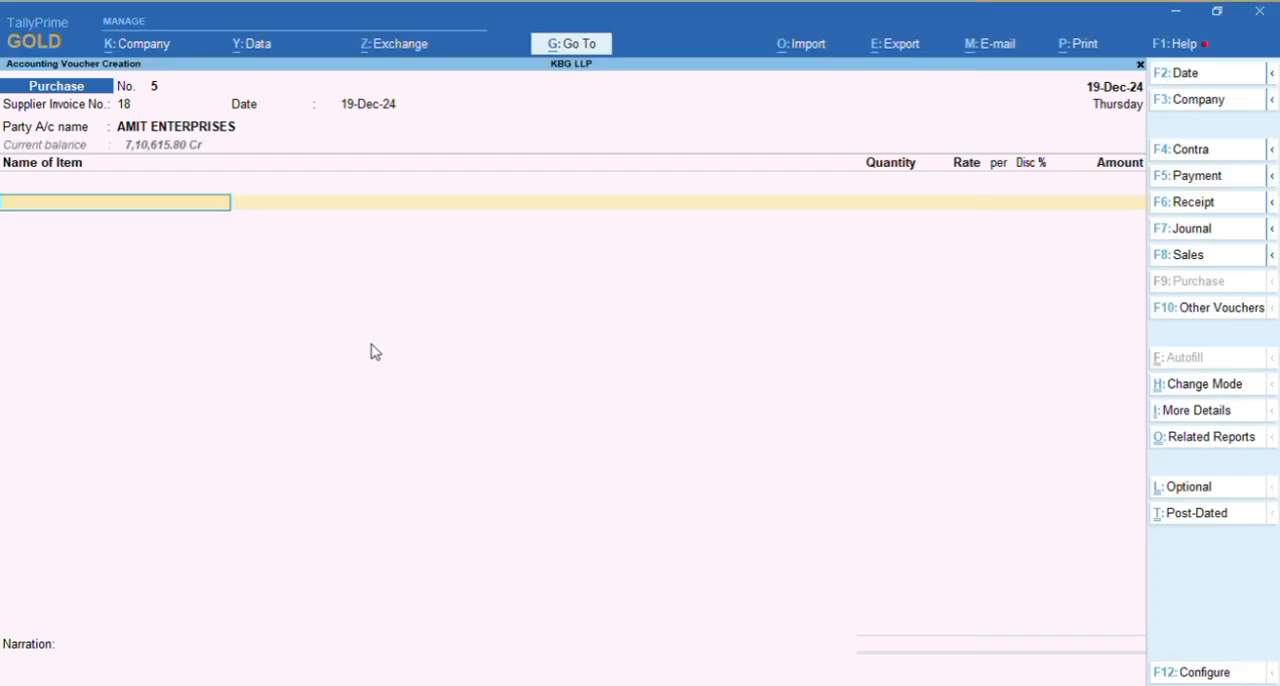
text(Sare)
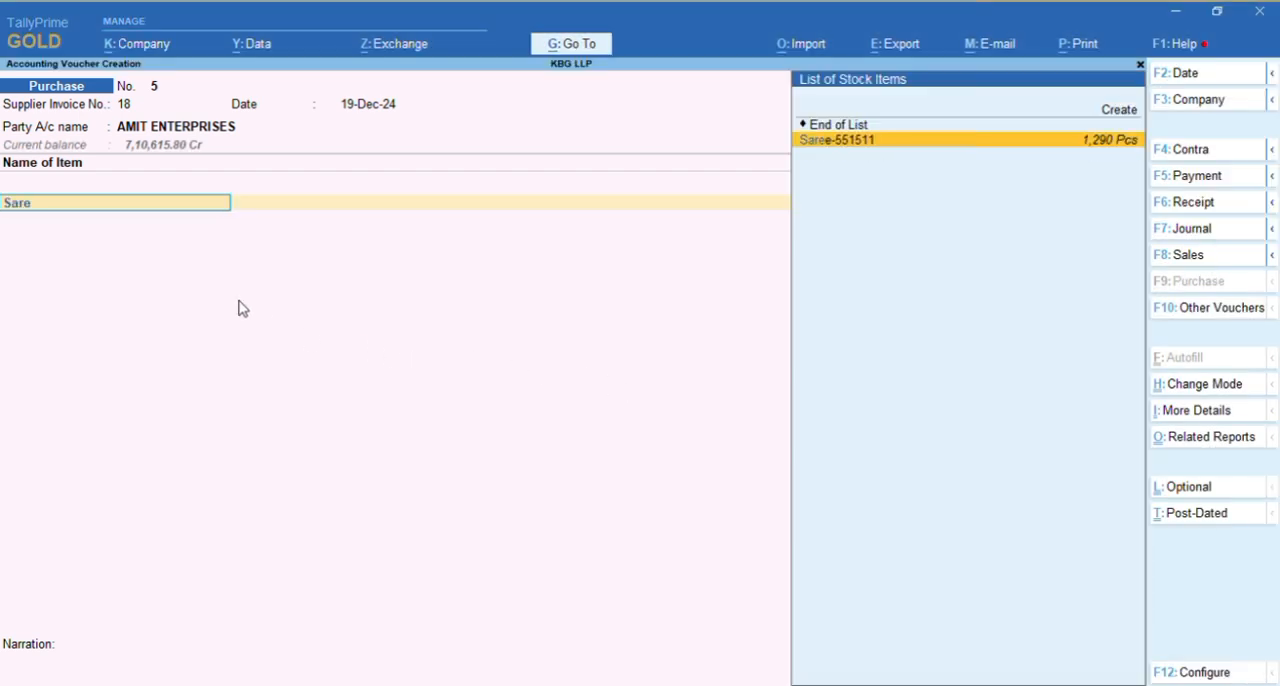
key(Return)
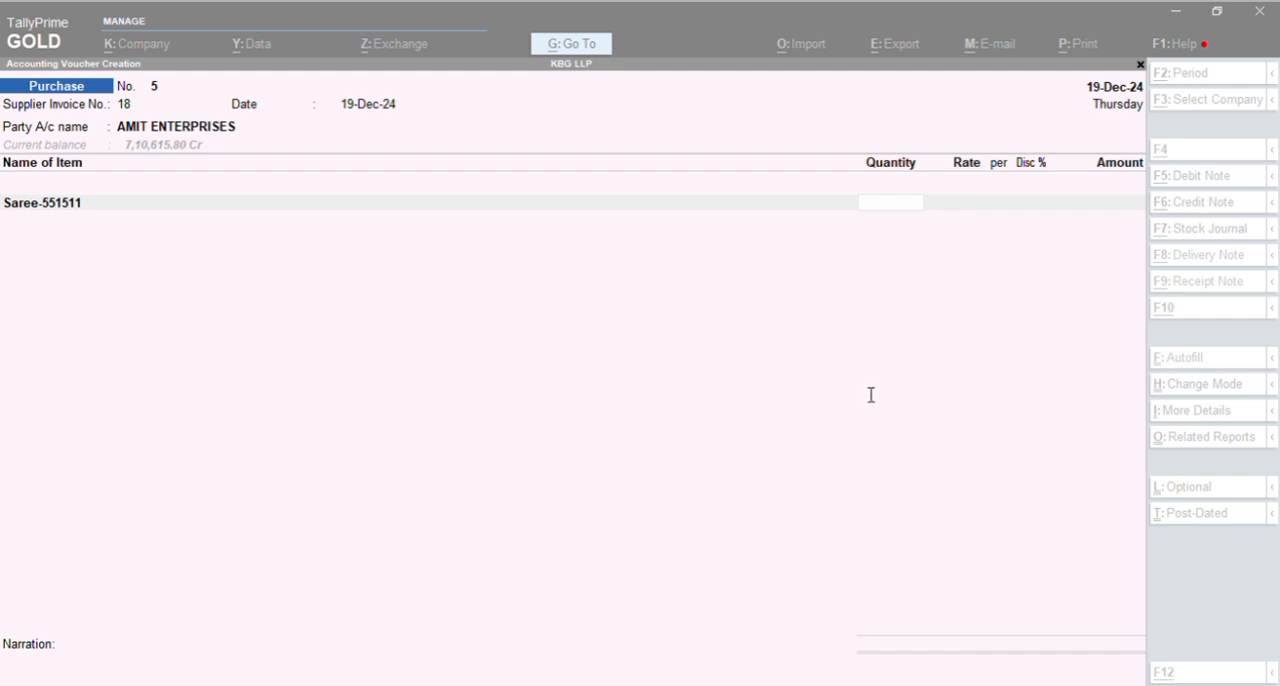
Set the Saree-551511 line to a quantity of 50 Pcs and accept the rate of 200.00 per Pcs
click(765, 380)
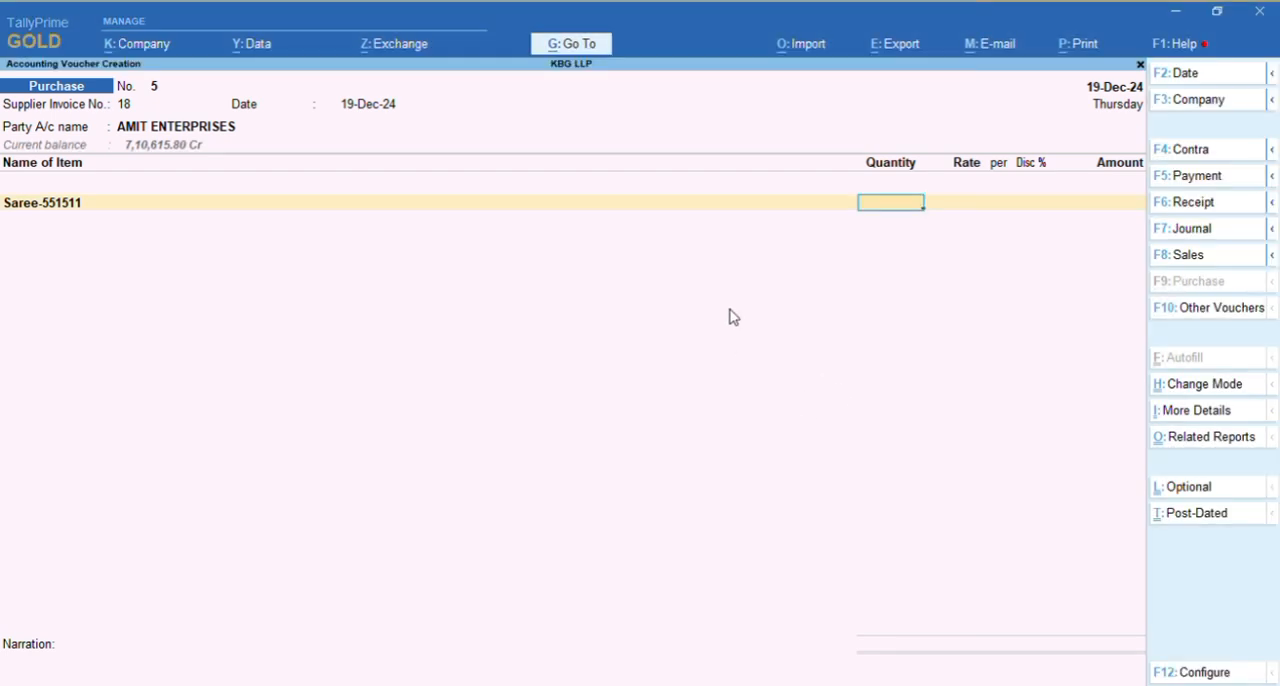
text(50)
key(Return)
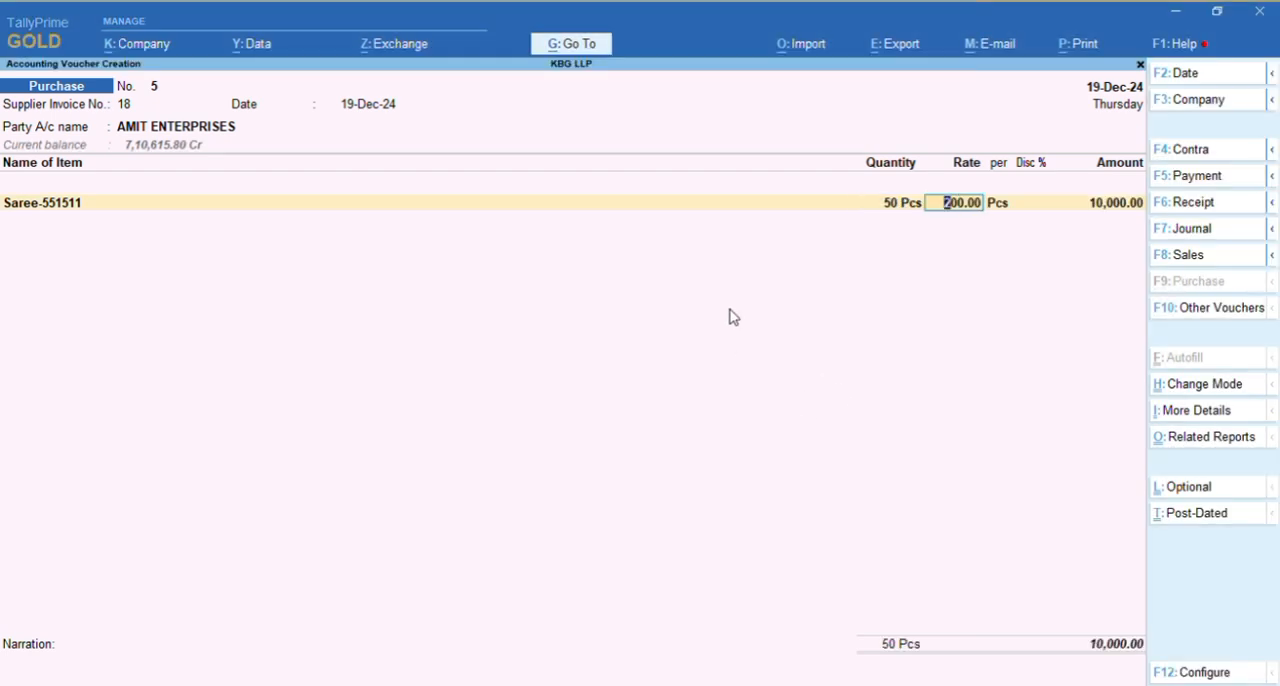
key(ctrl)
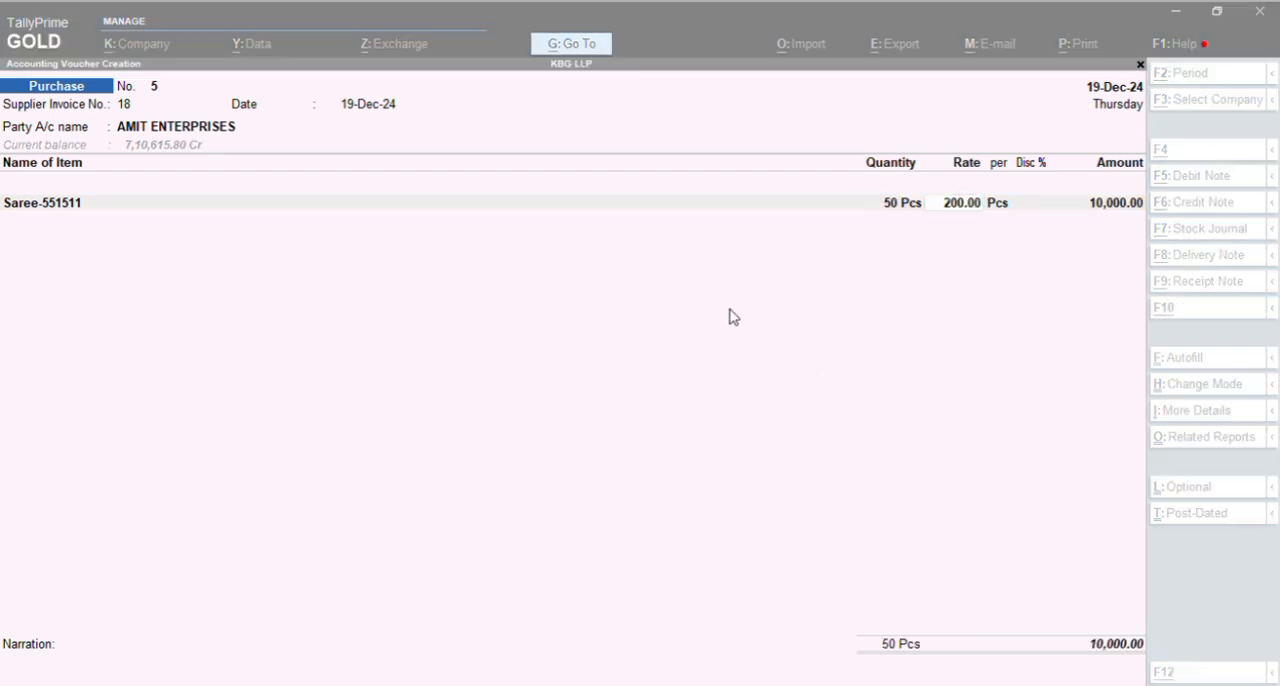
click(928, 389)
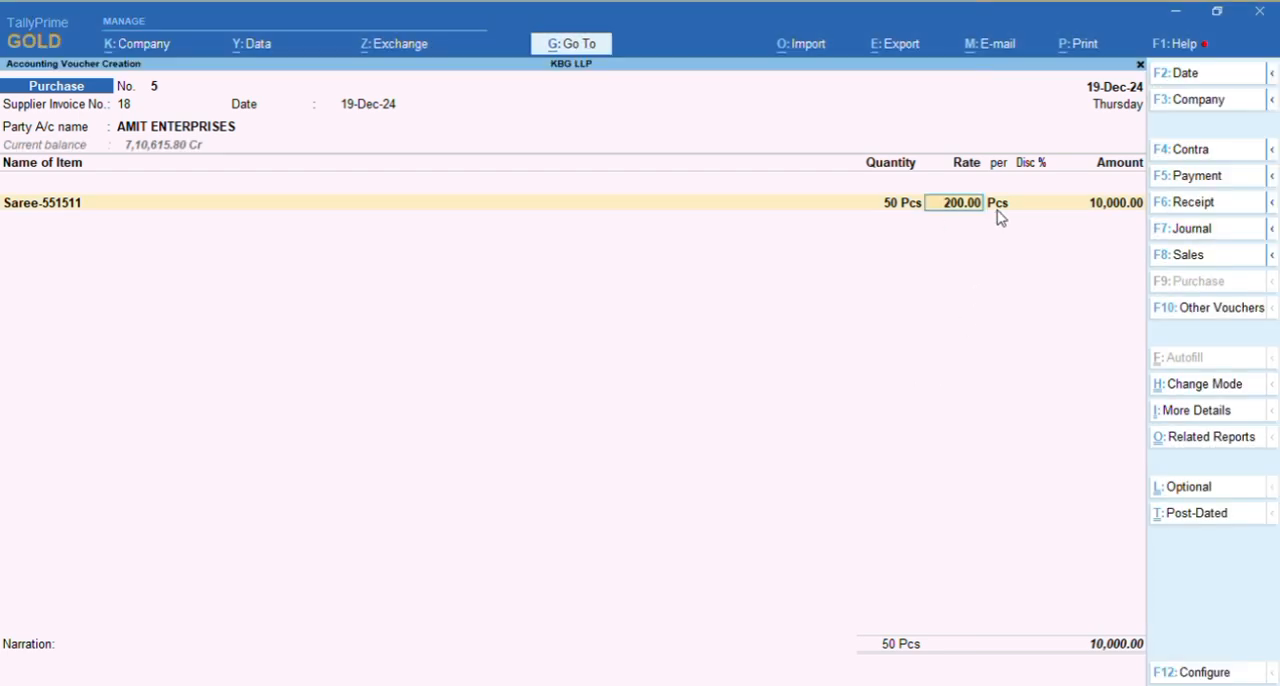
key(alt+Tab)
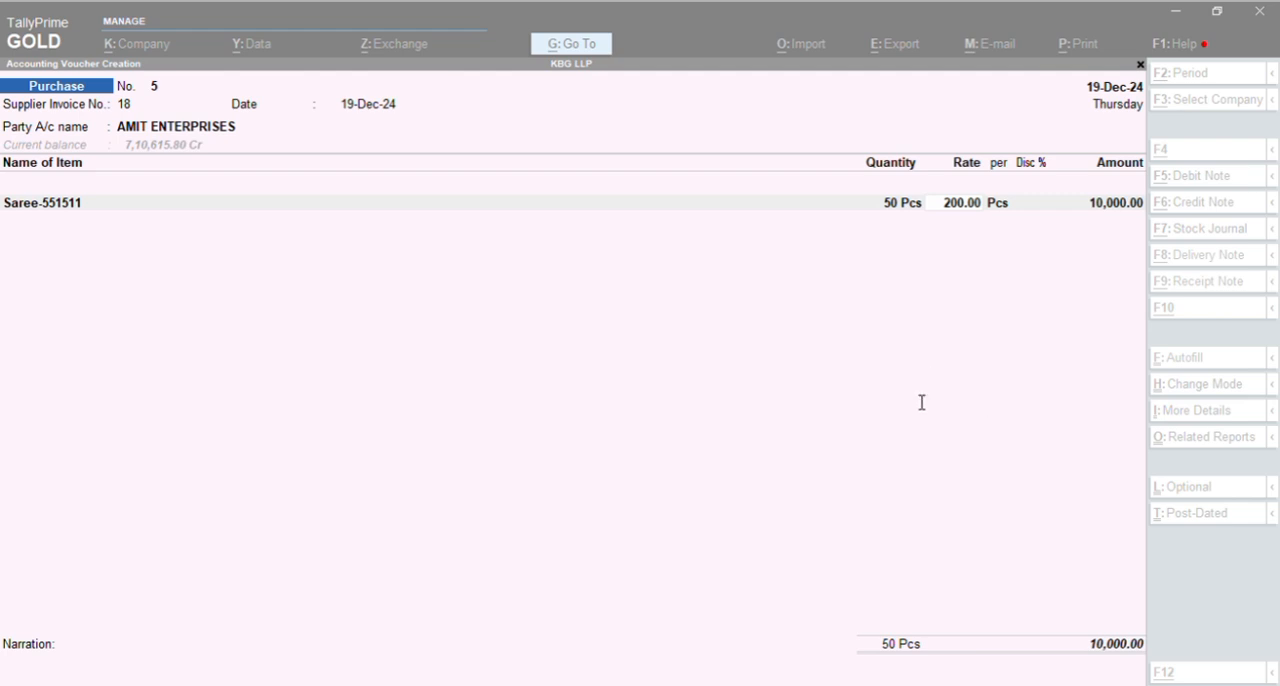
click(1011, 285)
key(Return)
key(Return)
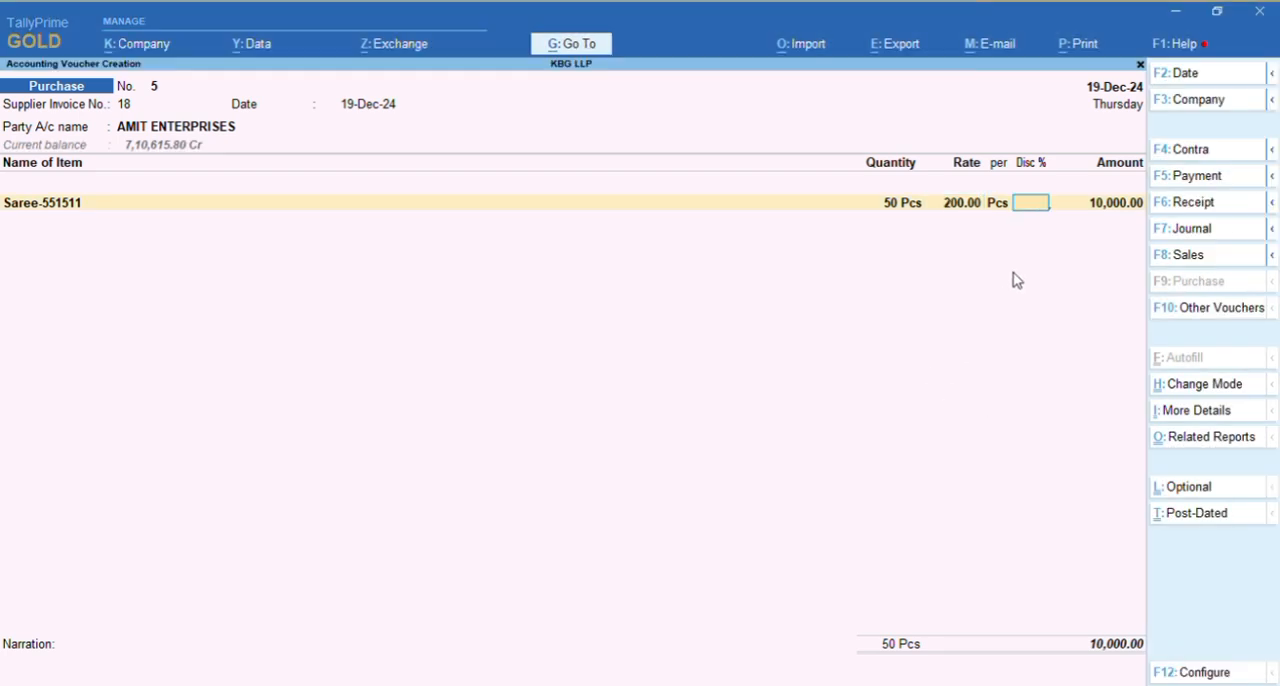
Try a 3% discount on the Saree-551511 line and clear it again
key(Return)
key(BackSpace)
text(3)
key(Return)
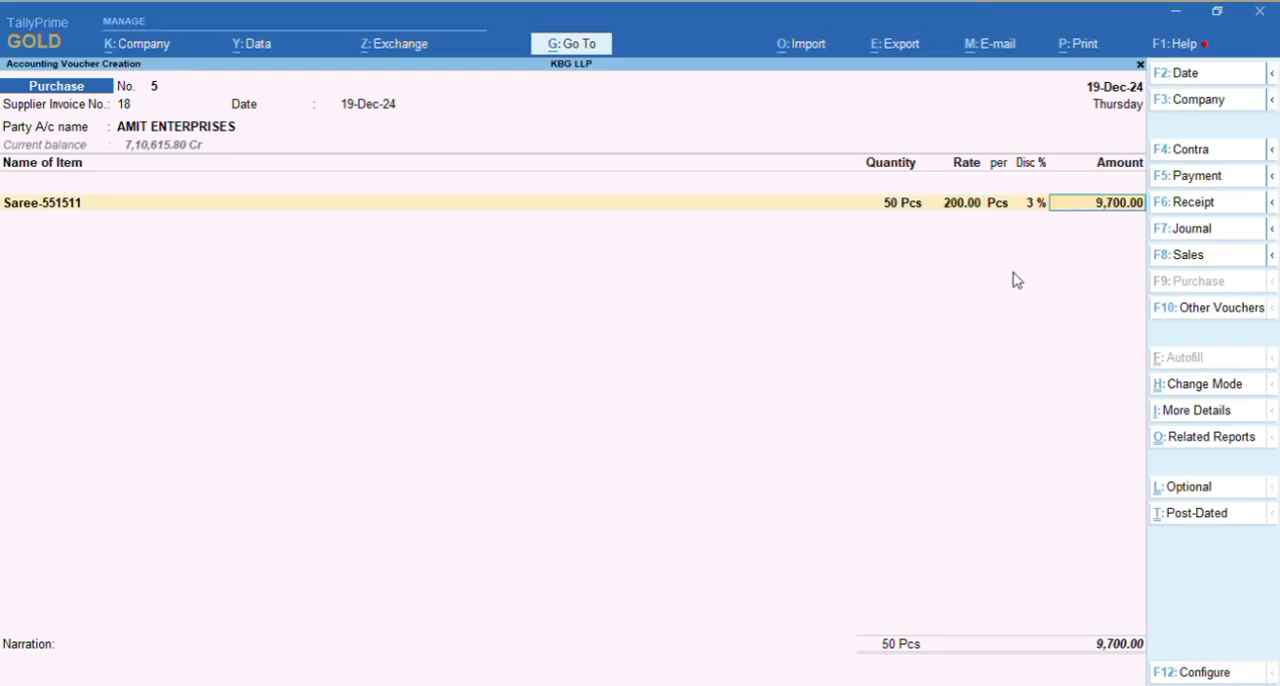
key(alt+Tab)
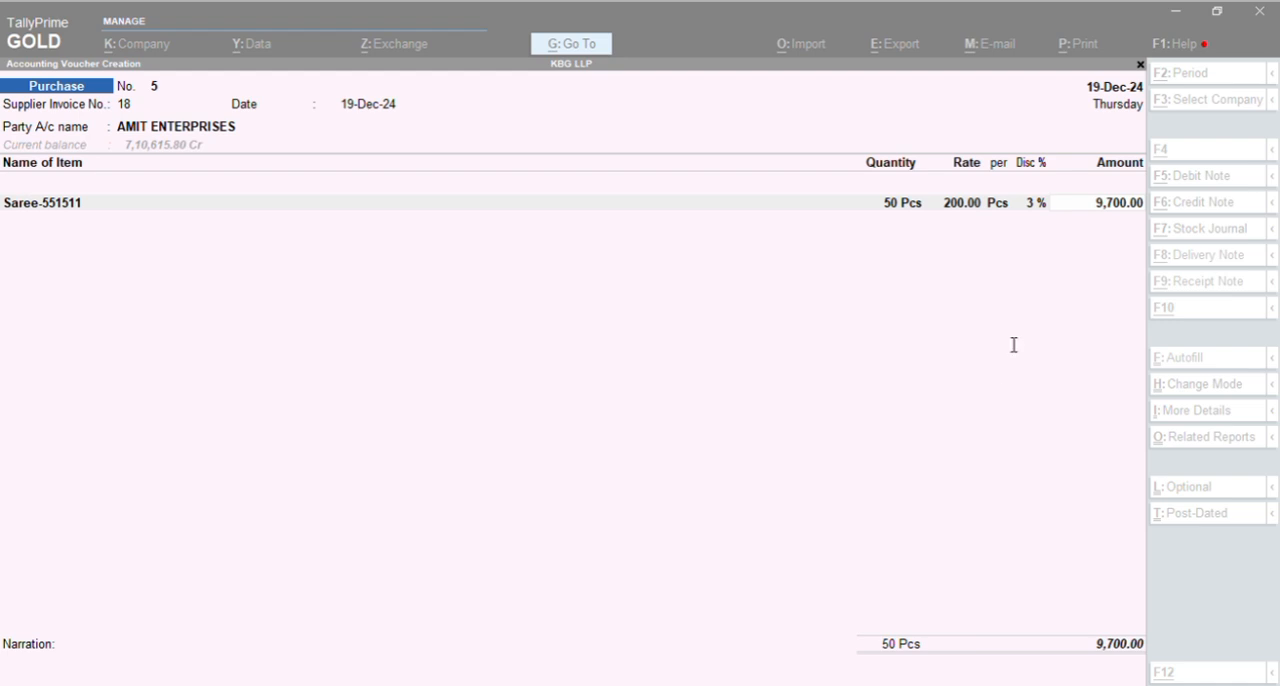
click(945, 341)
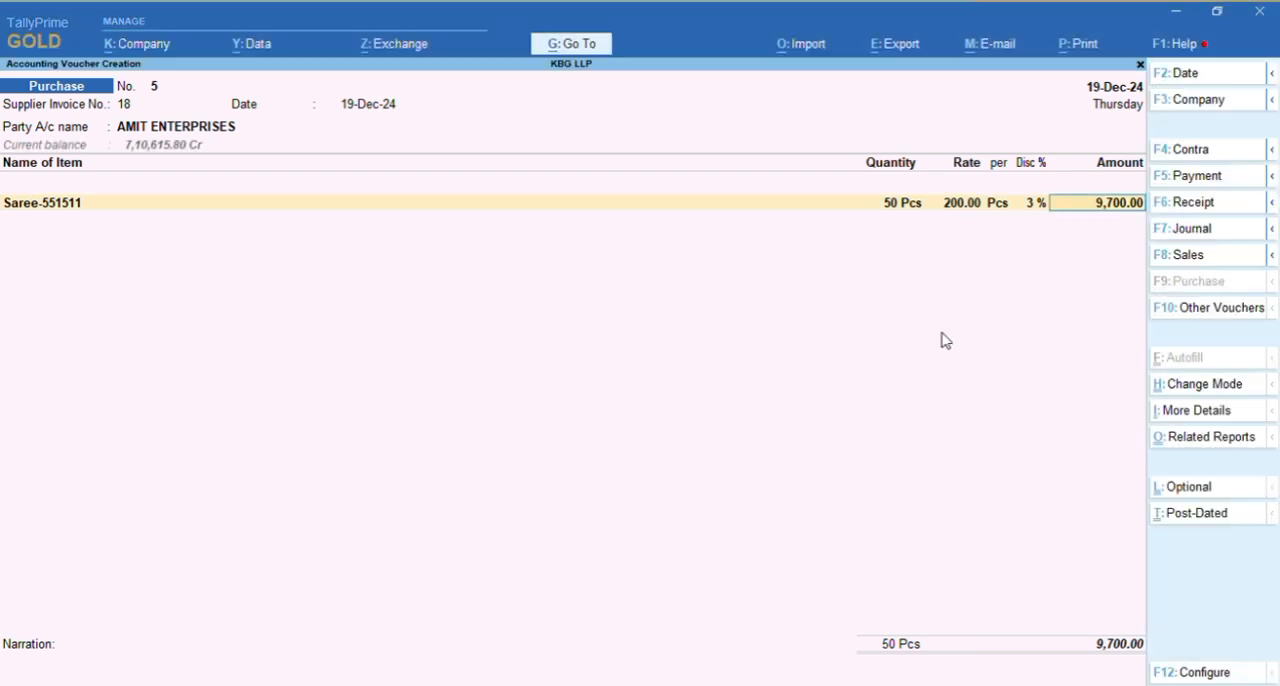
key(BackSpace)
key(BackSpace)
Accept the Saree-551511 line without a discount and allocate its 10,000.00 to the 5% LOCAL PURCHASE ledger
key(Return)
key(Return)
key(Return)
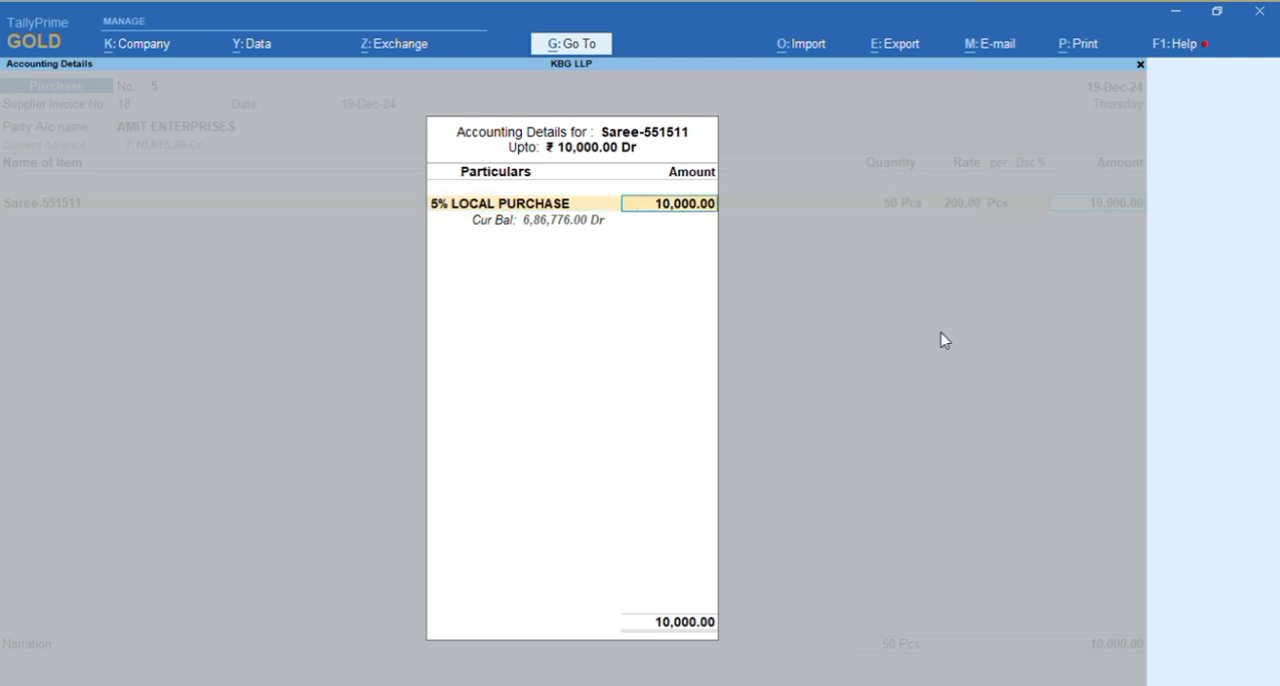
key(Return)
Add the stock item Suit Unstich-520811 as the second line of the purchase voucher
key(alt+Tab)
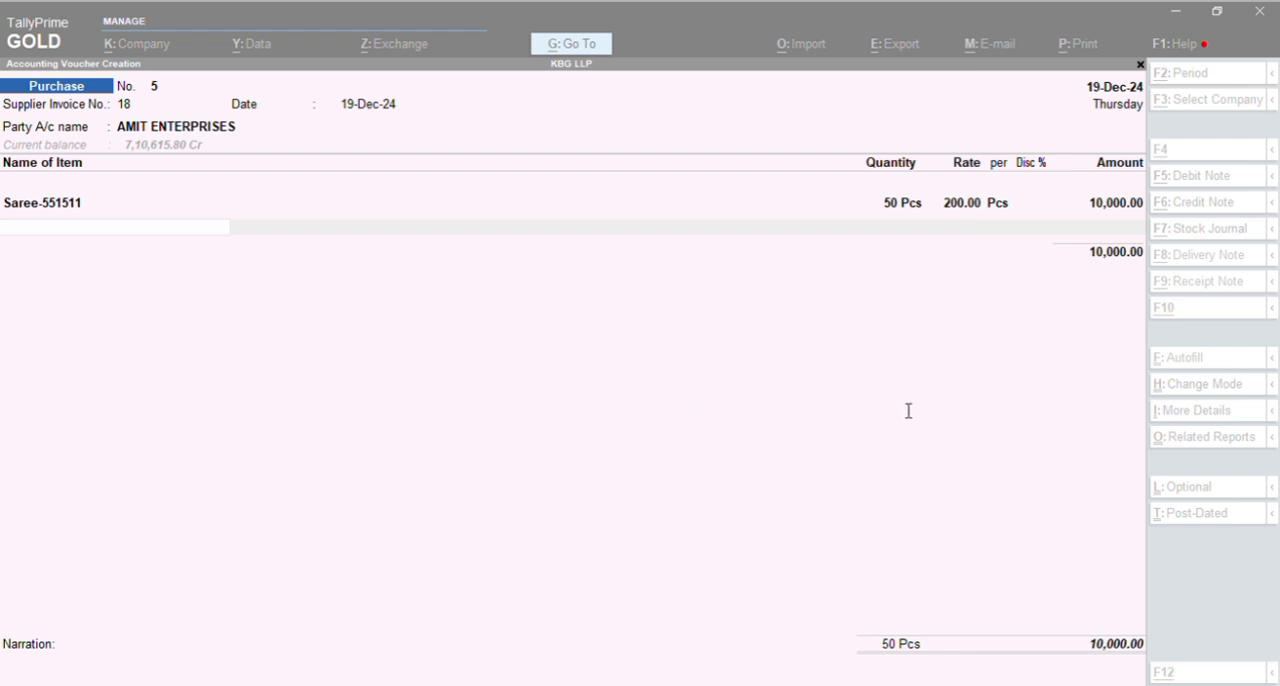
click(569, 409)
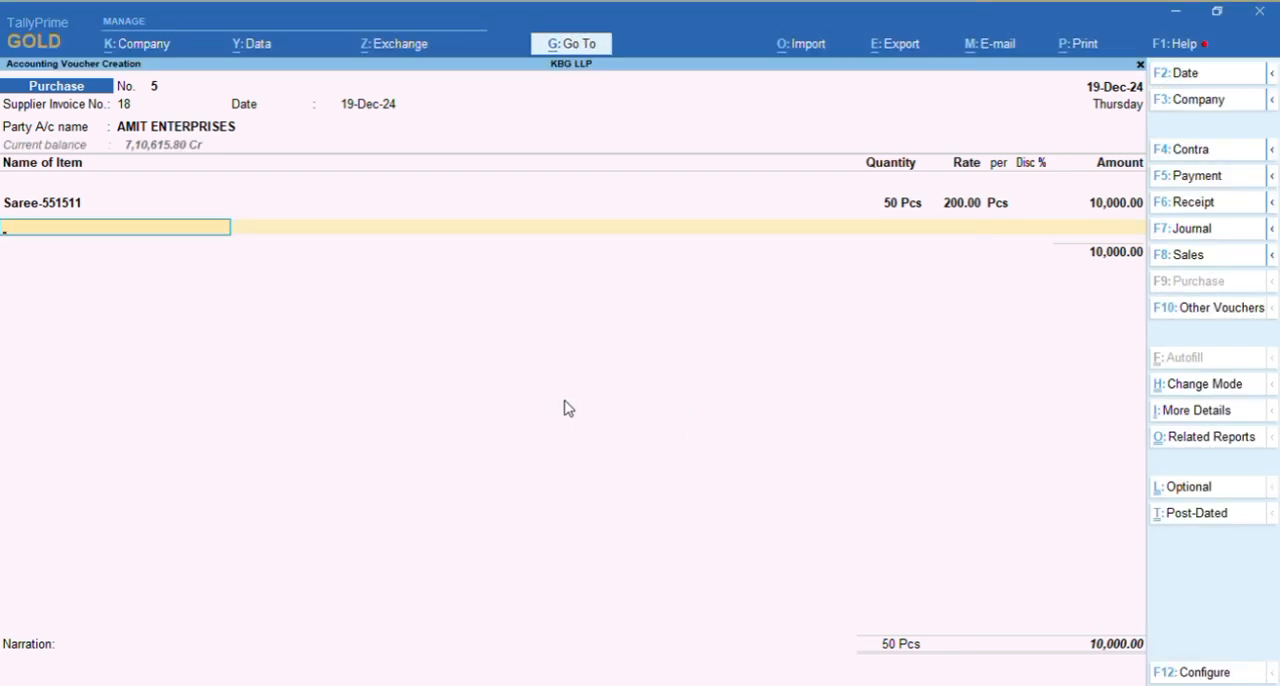
text(Su)
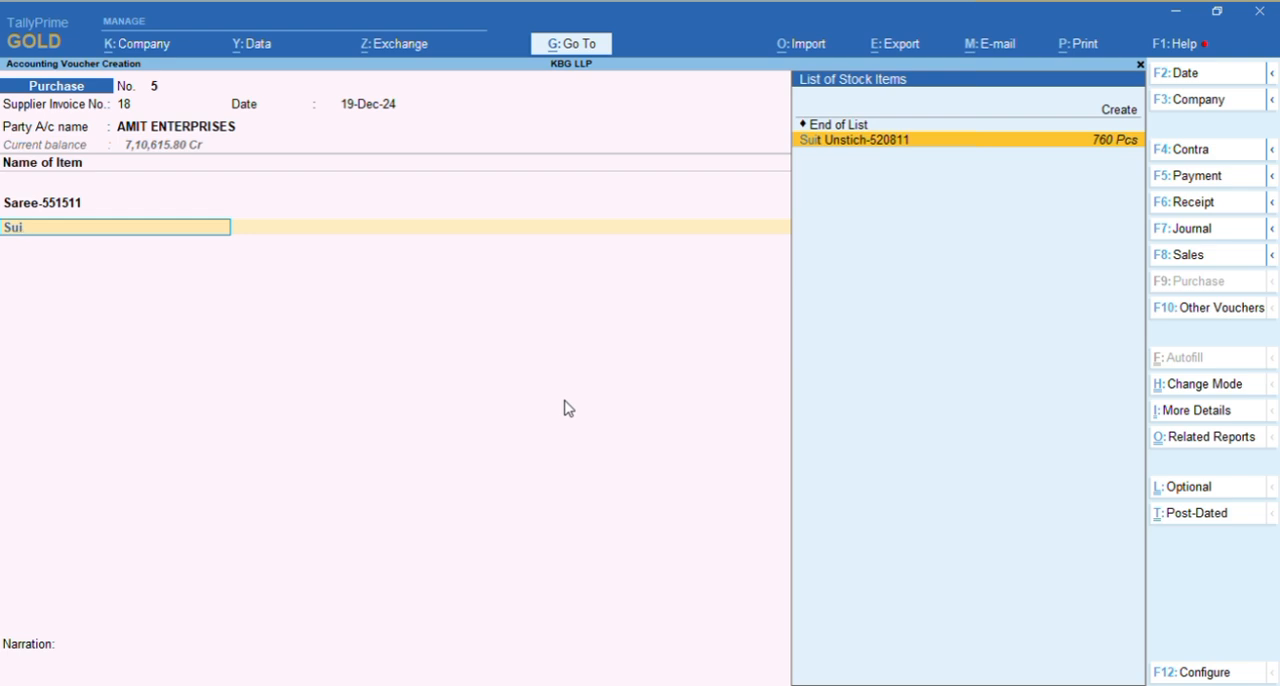
text(i)
key(Return)
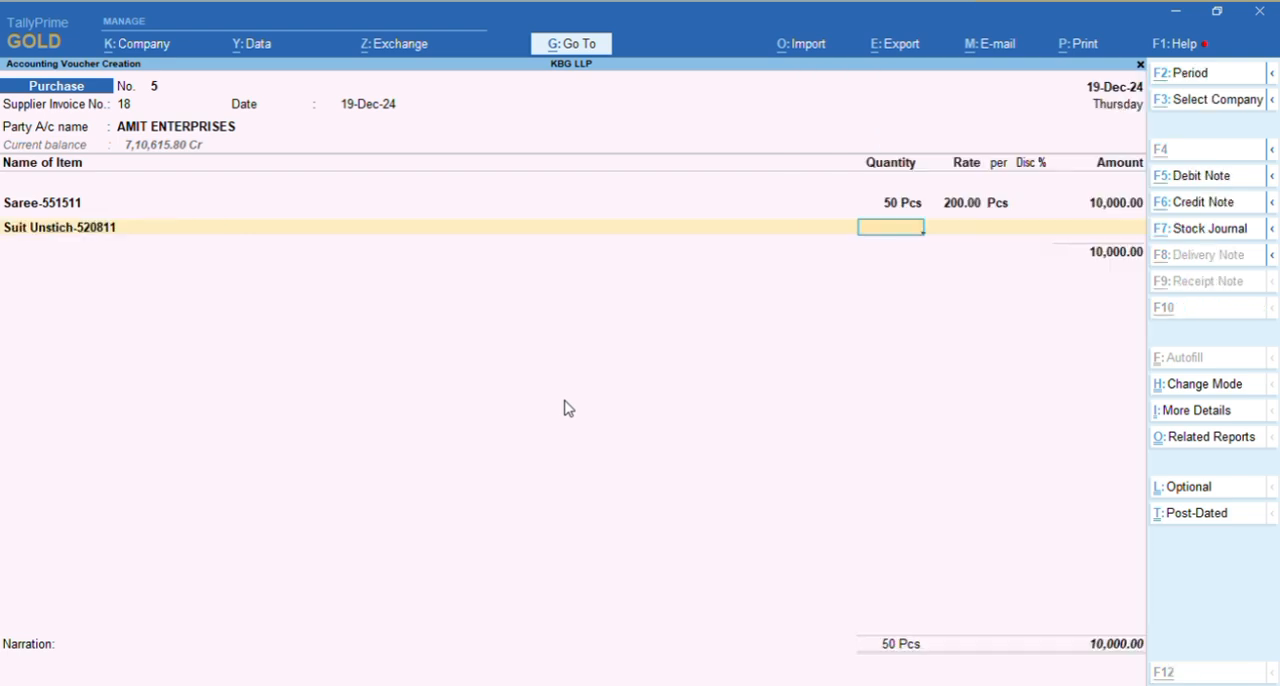
key(alt+Tab)
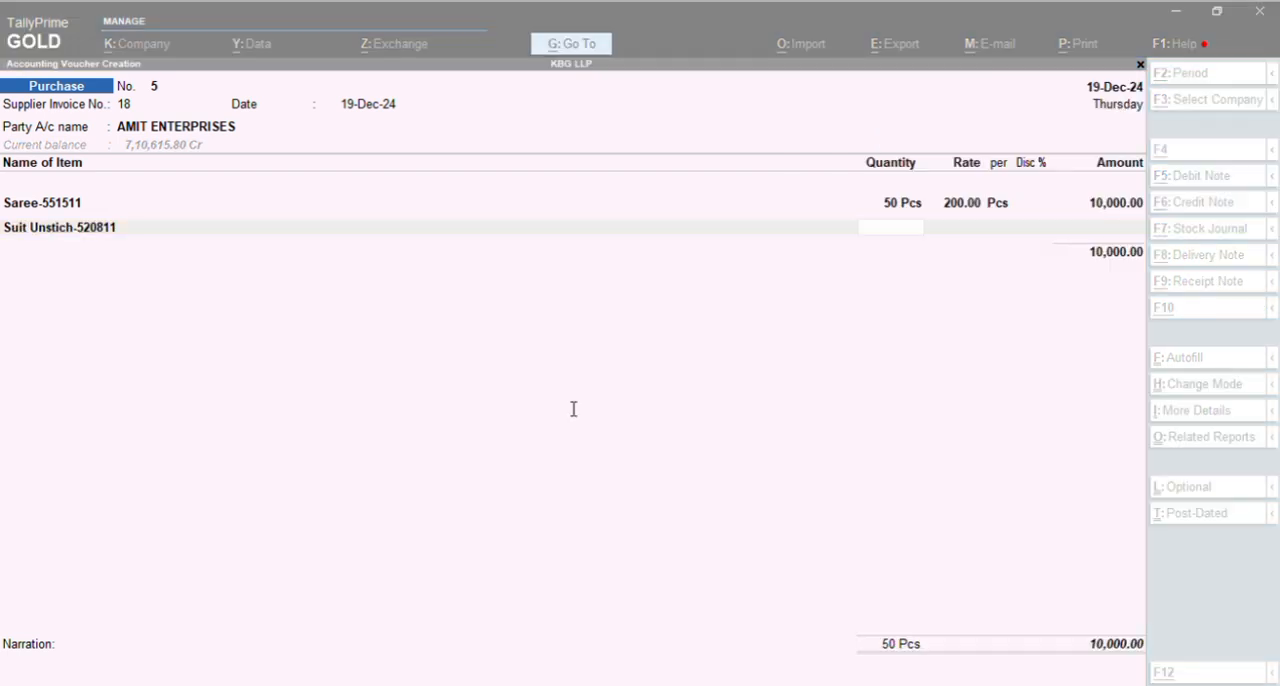
Set the Suit Unstich-520811 line to a quantity of 10 Pcs and accept the rate of 195.00 per Pcs
click(829, 455)
text(10)
key(Return)
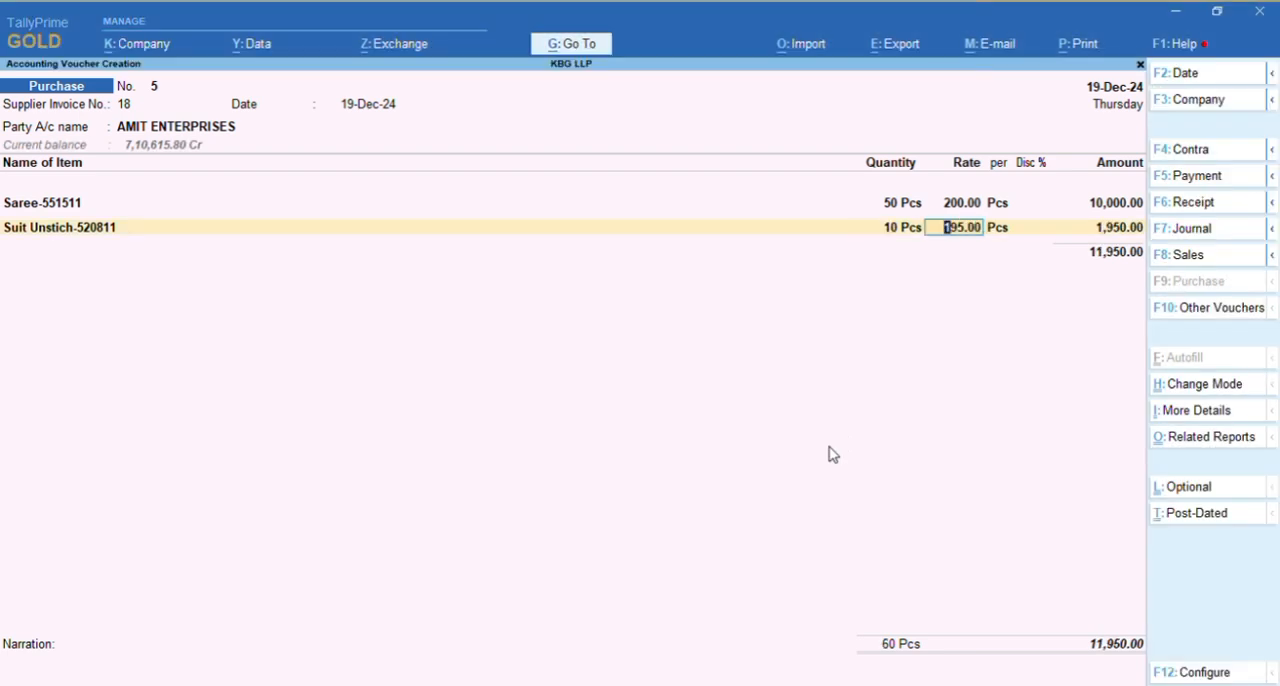
key(alt+Tab)
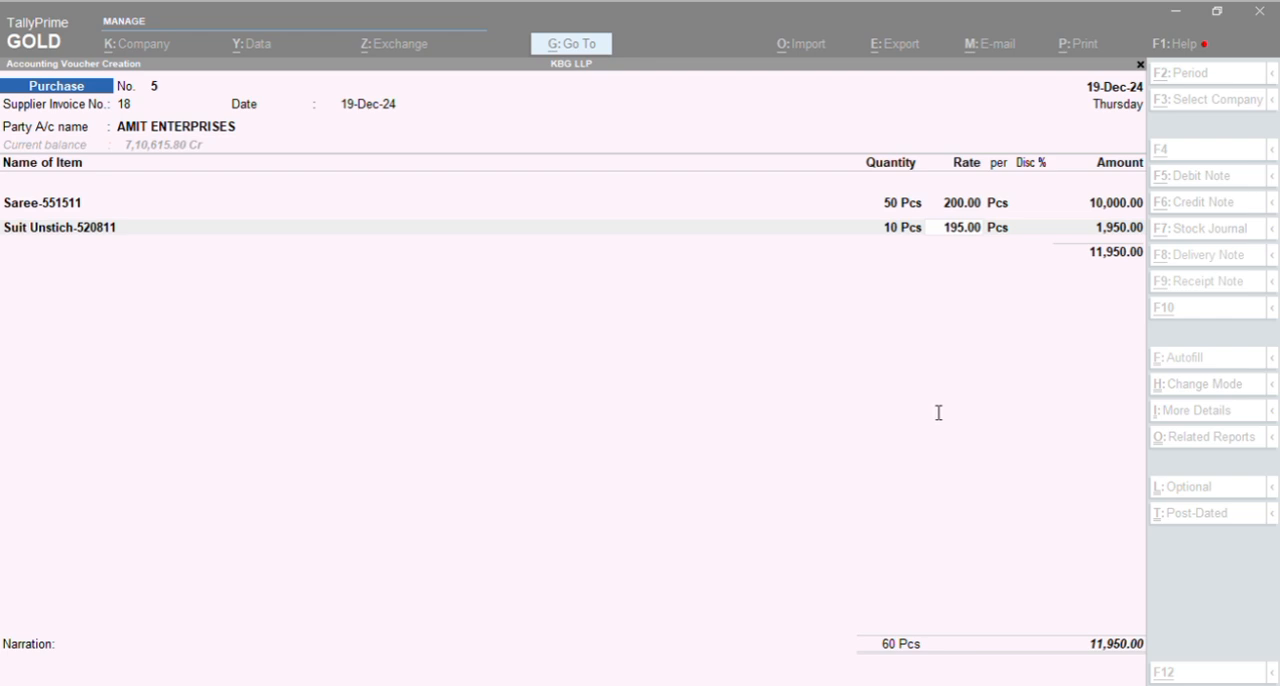
key(alt+Tab)
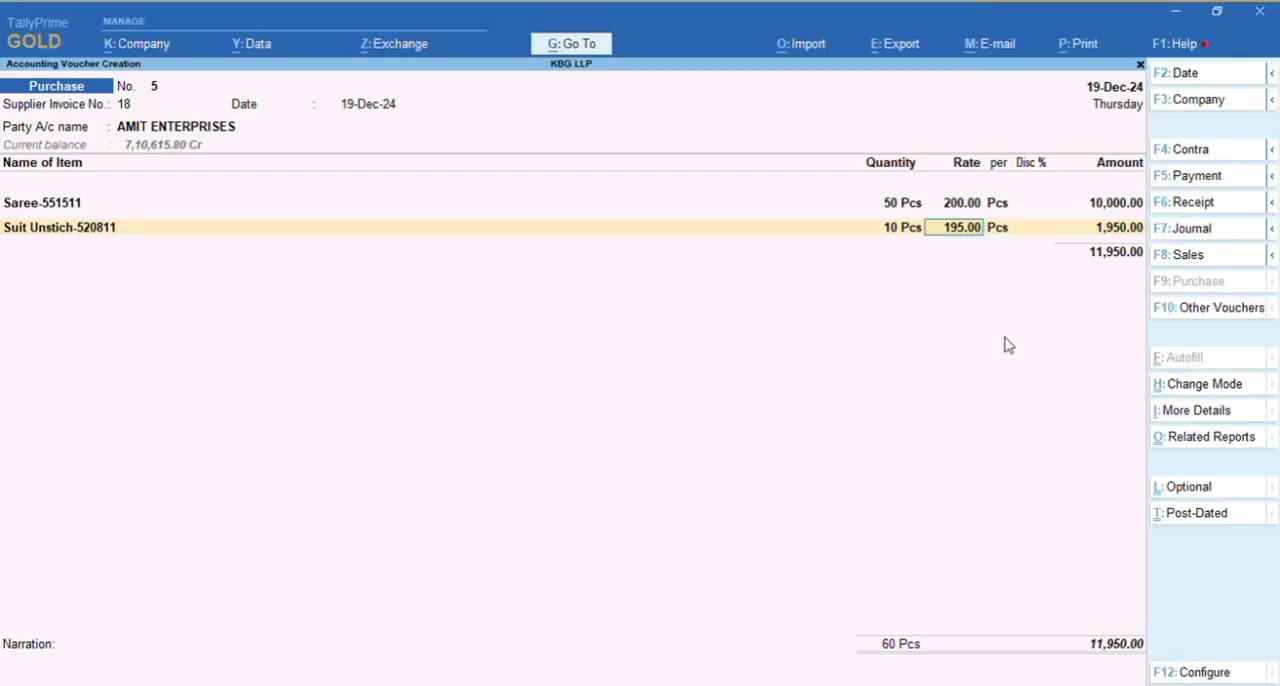
key(Return)
Allocate the Suit Unstich-520811 line's 1,950.00 to the 5% LOCAL PURCHASE ledger and end the item list
key(Return)
key(Return)
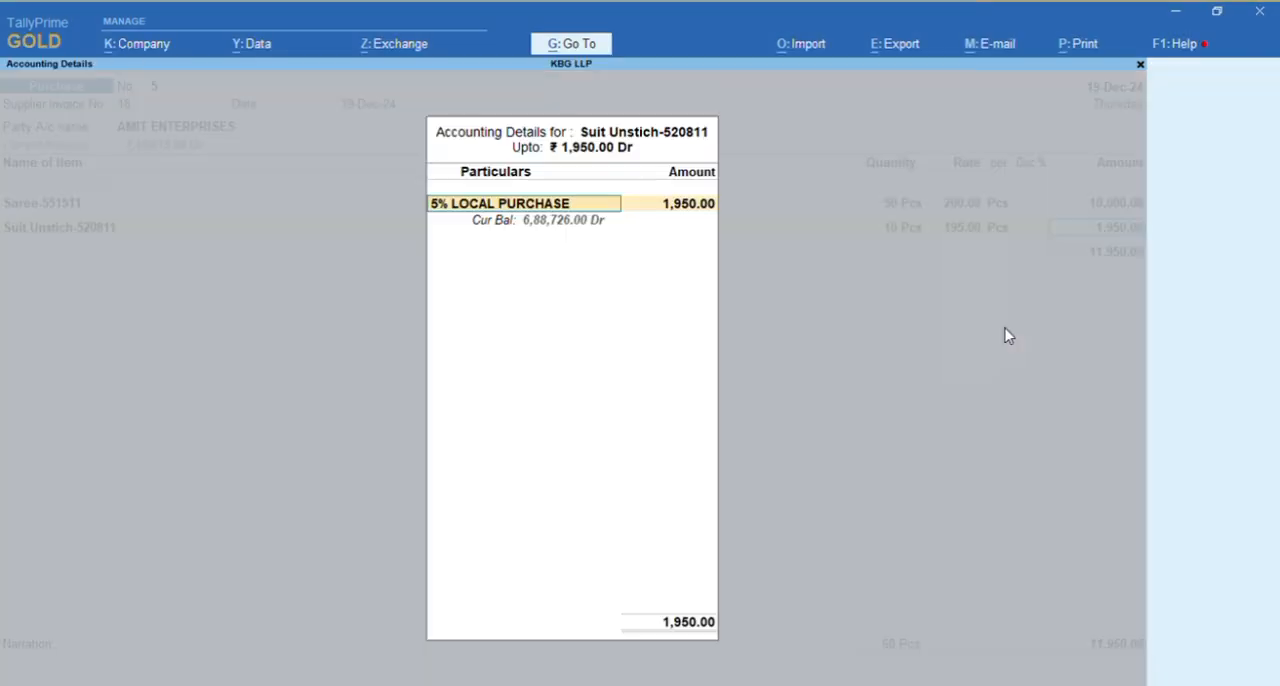
key(Return)
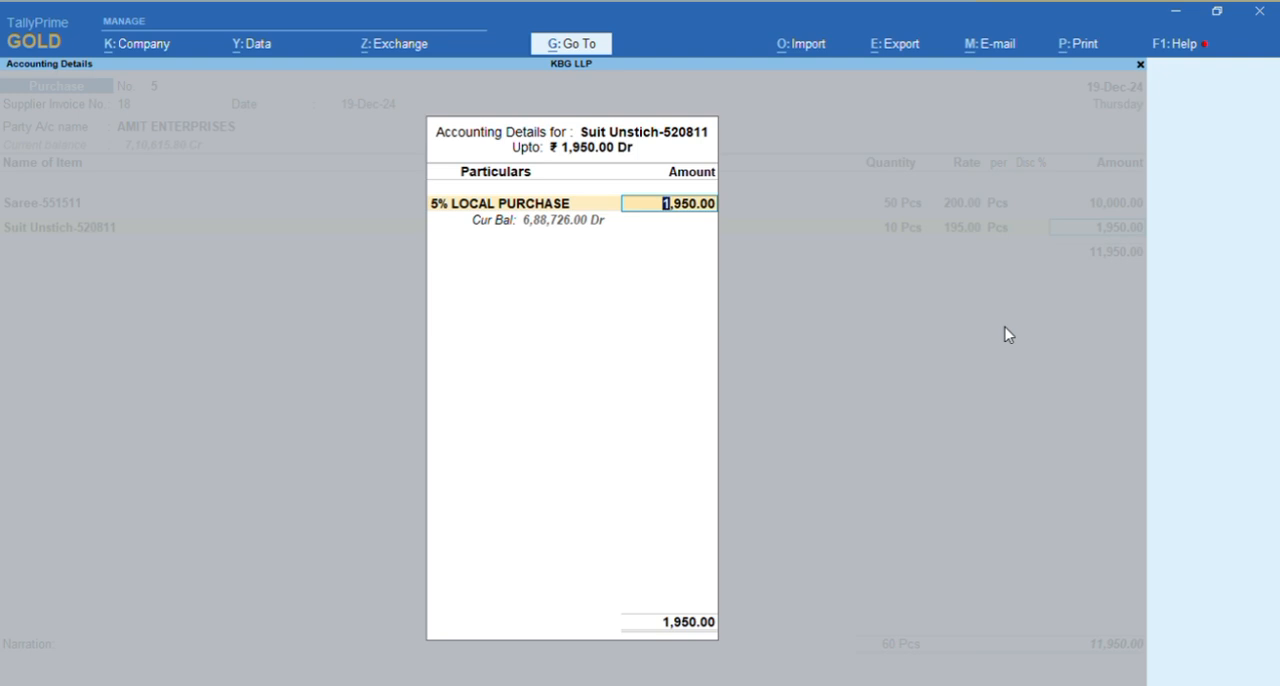
key(Return)
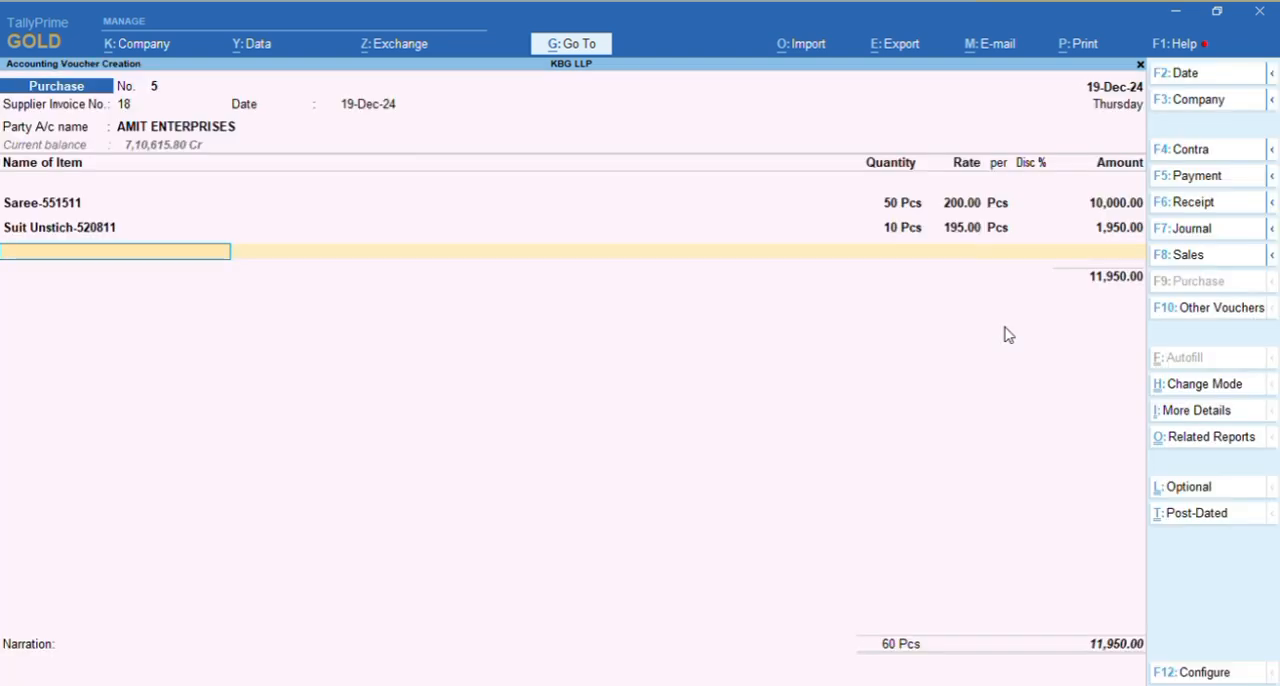
key(Return)
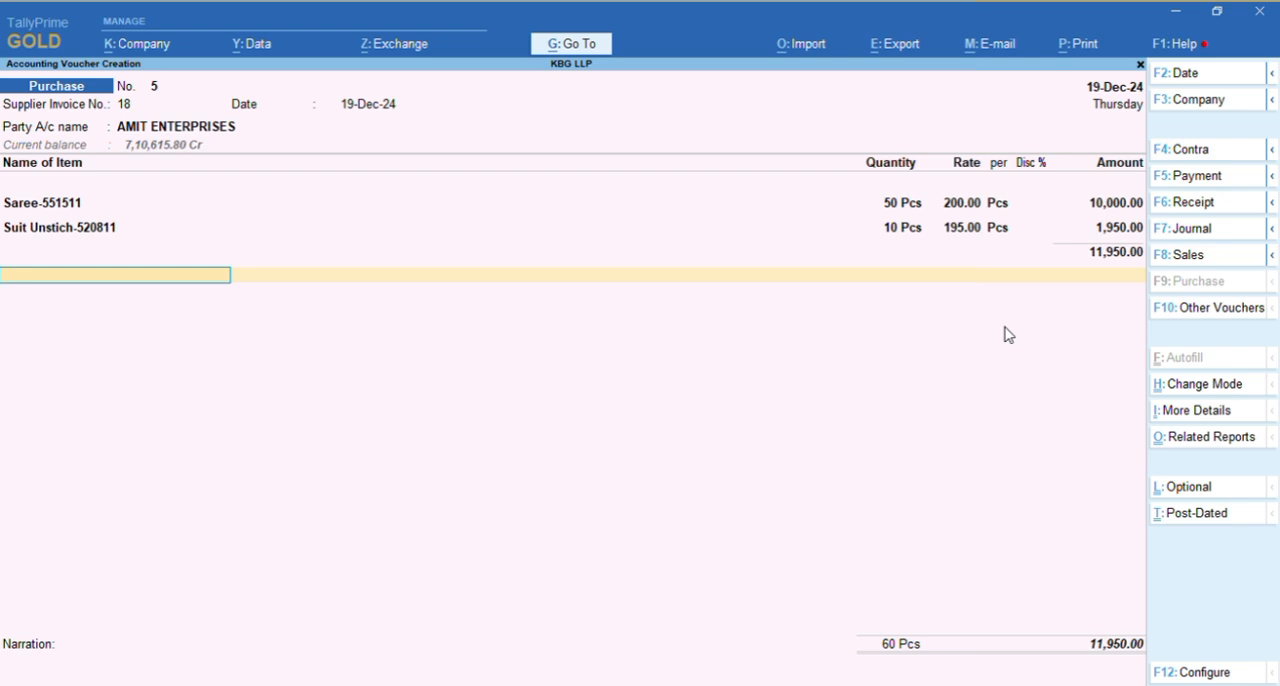
Add the 2.5% CGST Input ledger below the items without a description and accept its 298.75 amount
key(ctrl+a)
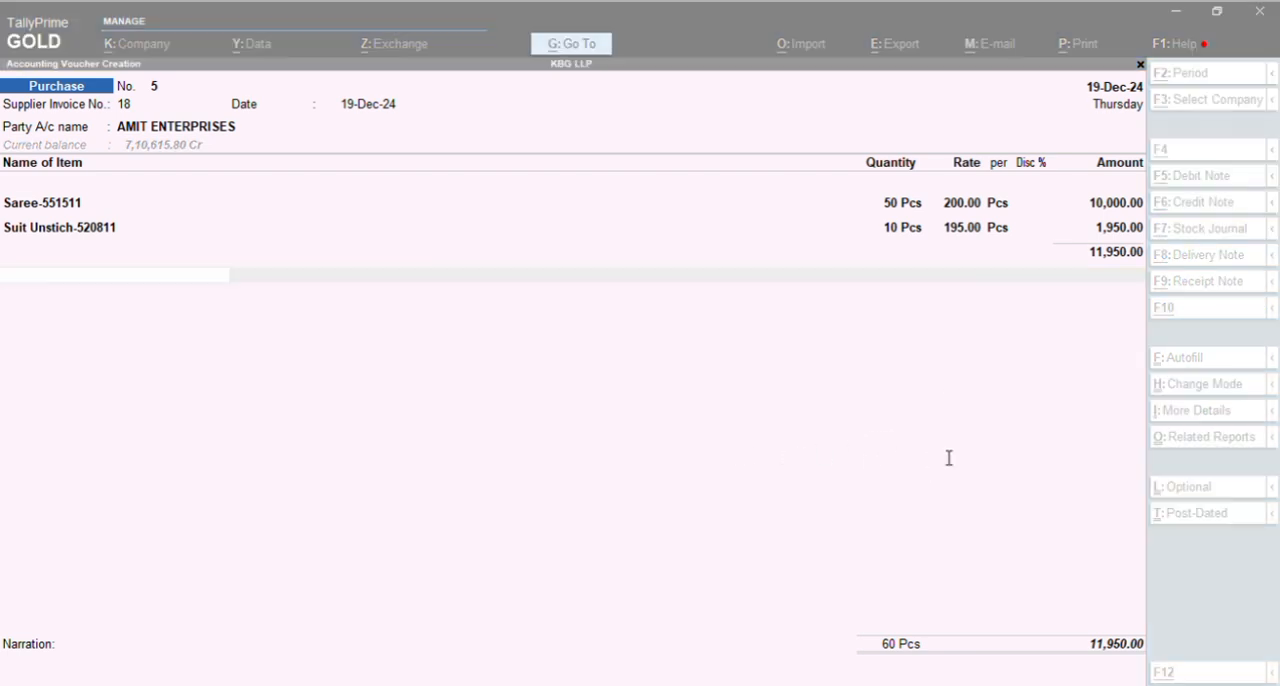
click(888, 456)
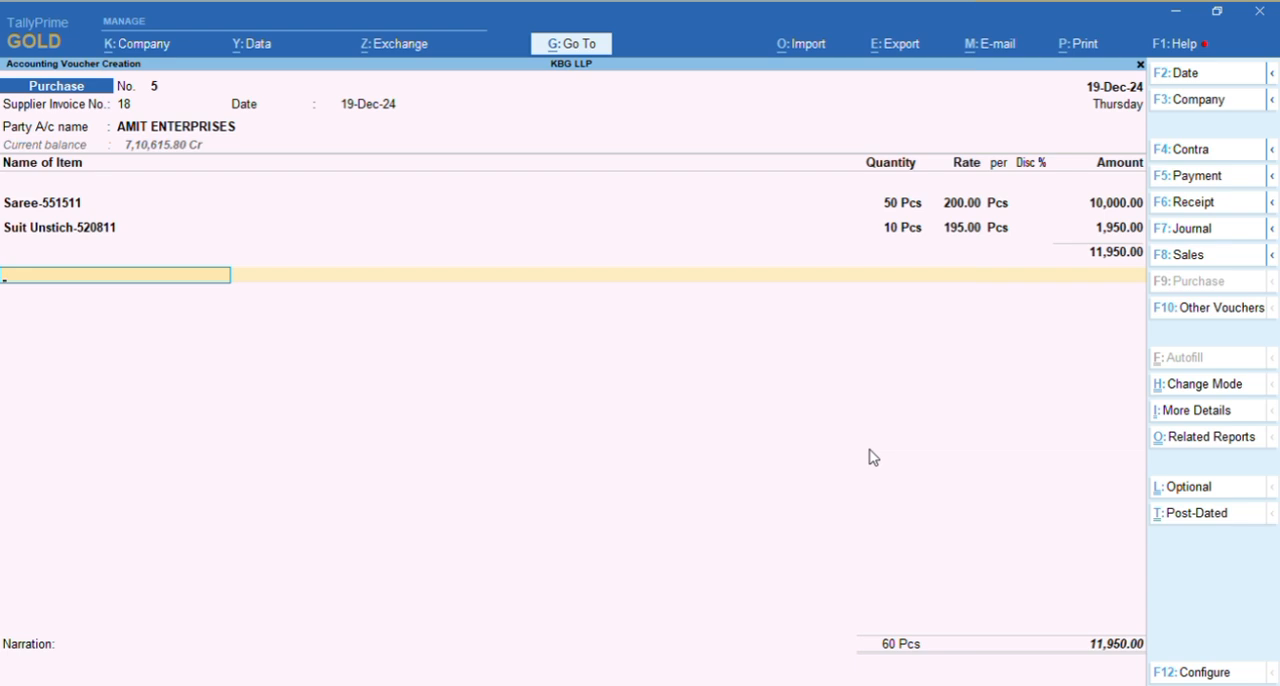
text(Cgs)
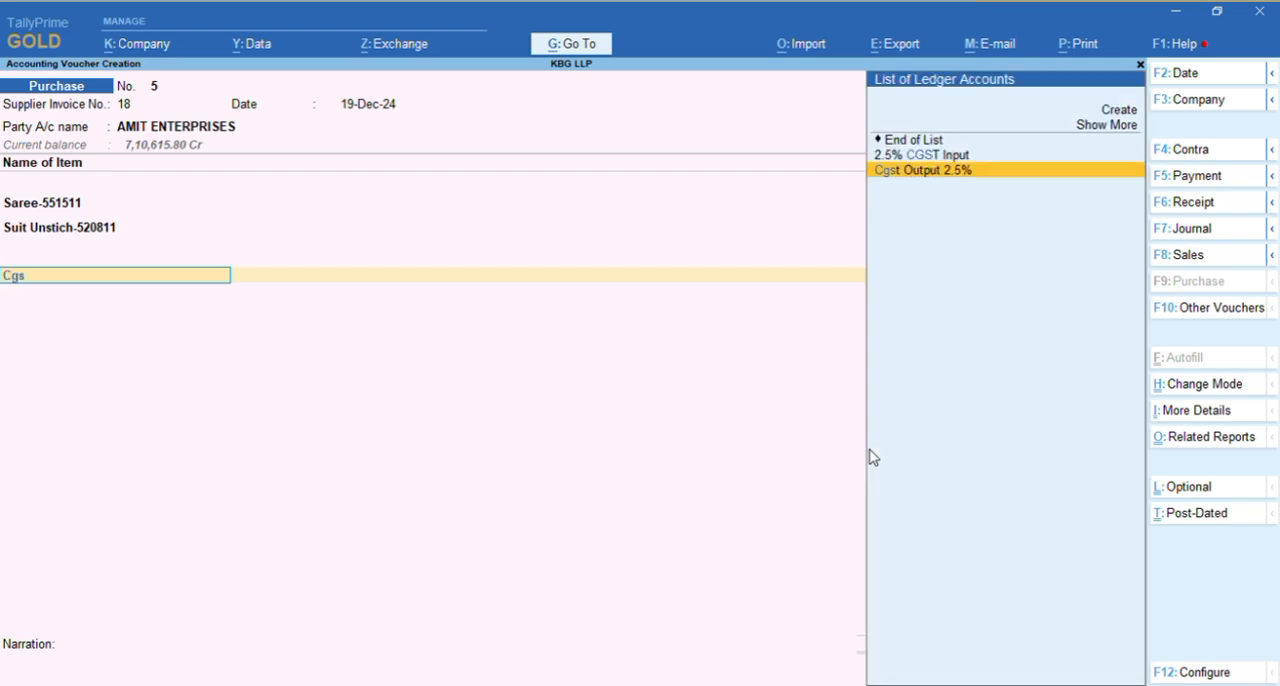
key(Up)
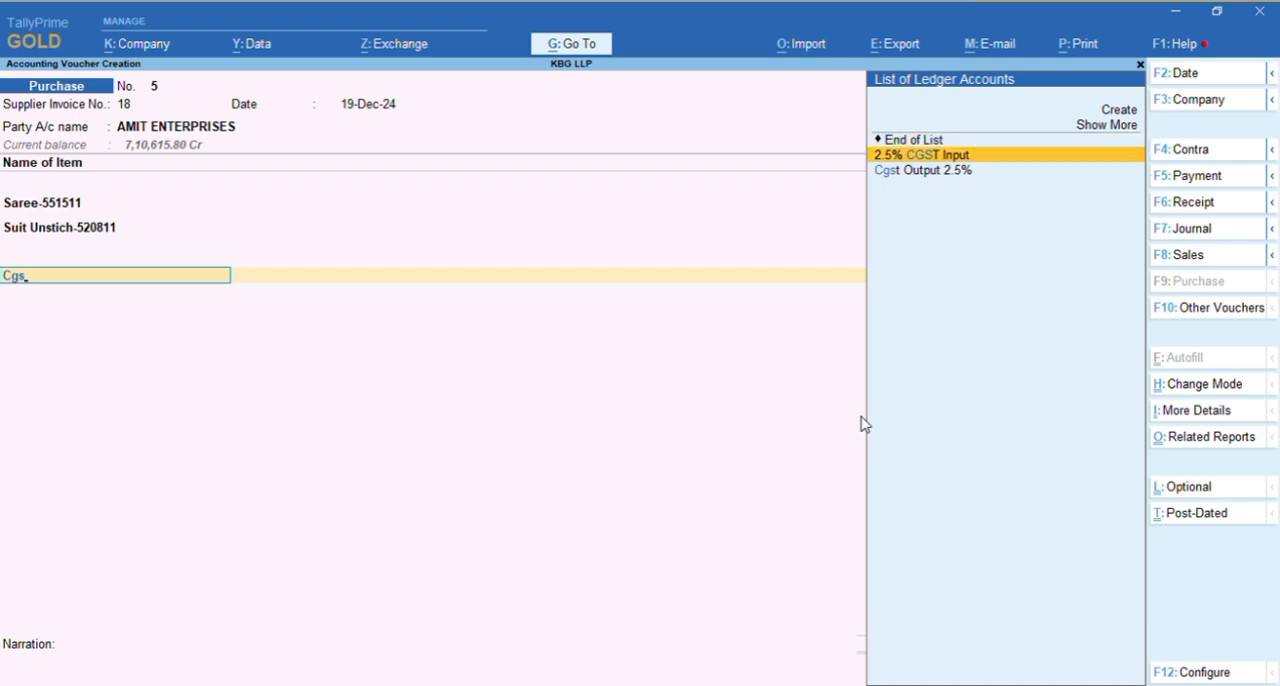
key(Return)
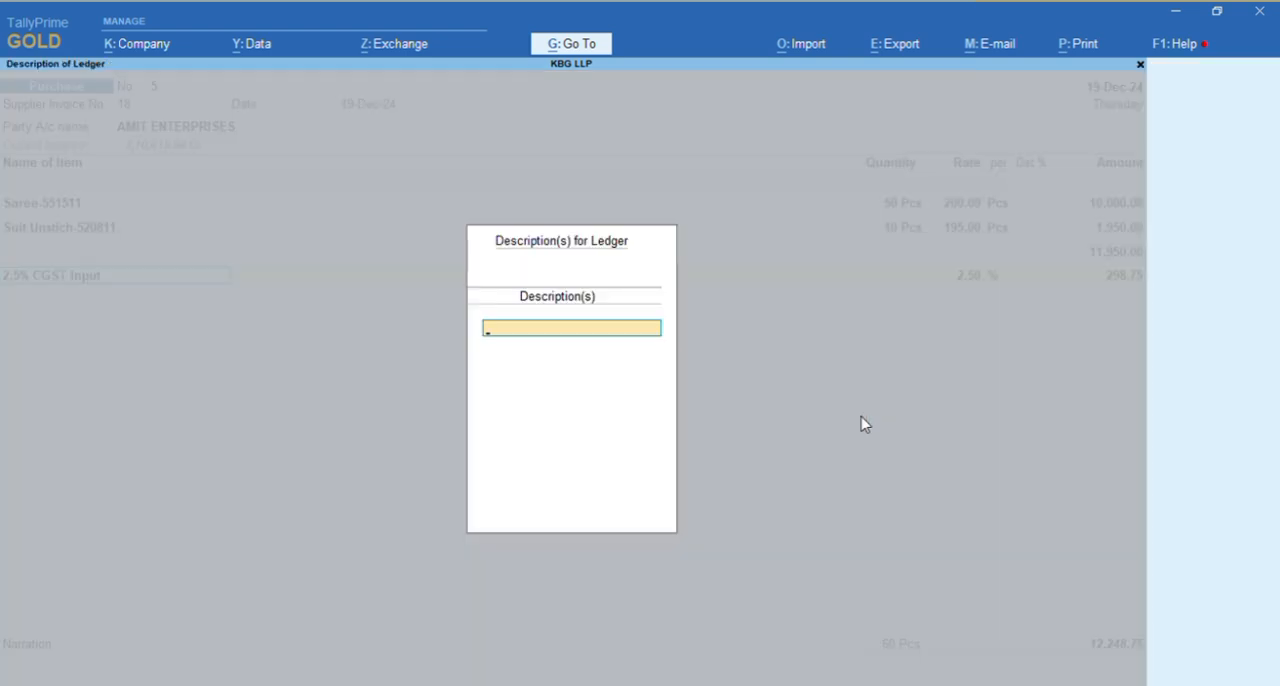
key(Return)
key(Return)
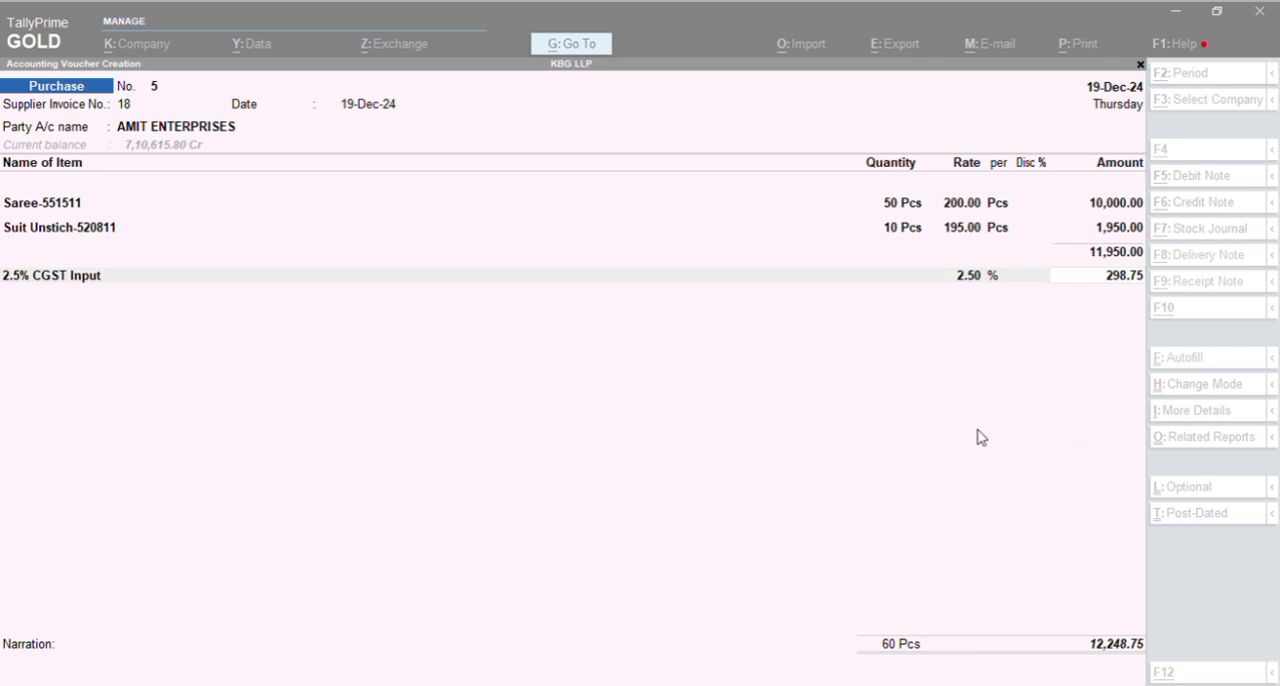
key(Return)
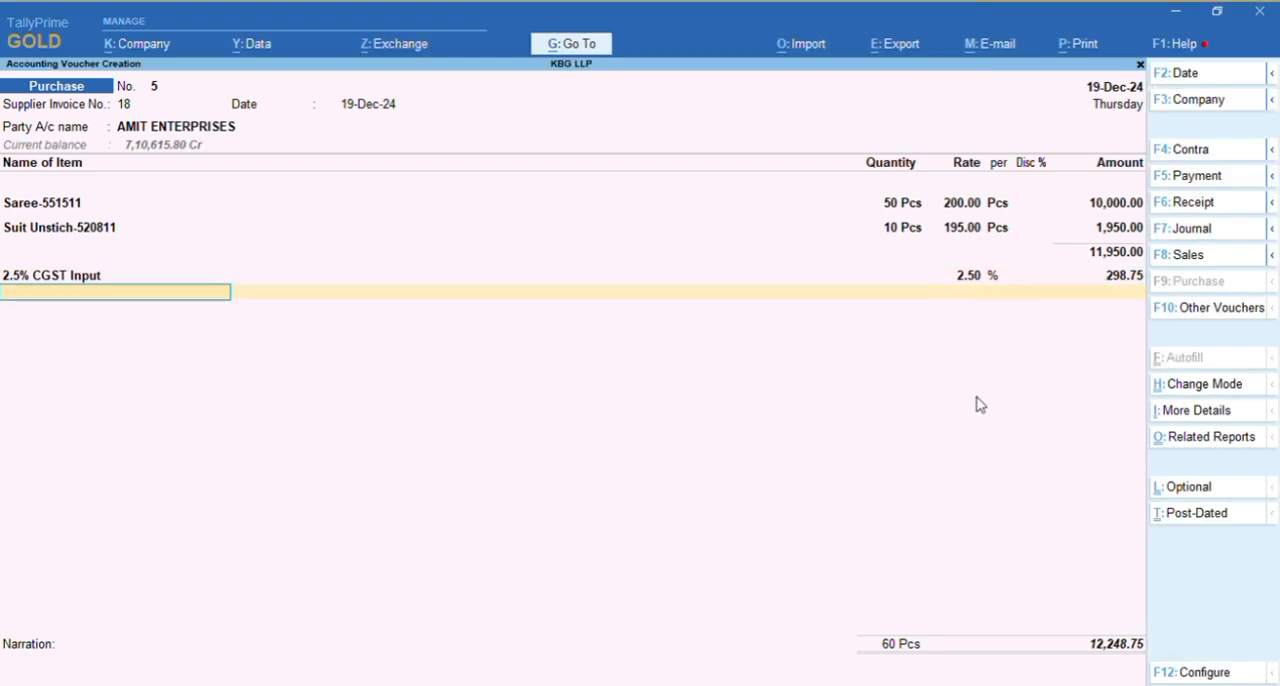
Add the 2.5% SGST Input ledger below the CGST line without a description and accept its 298.75 amount
key(ctrl+a)
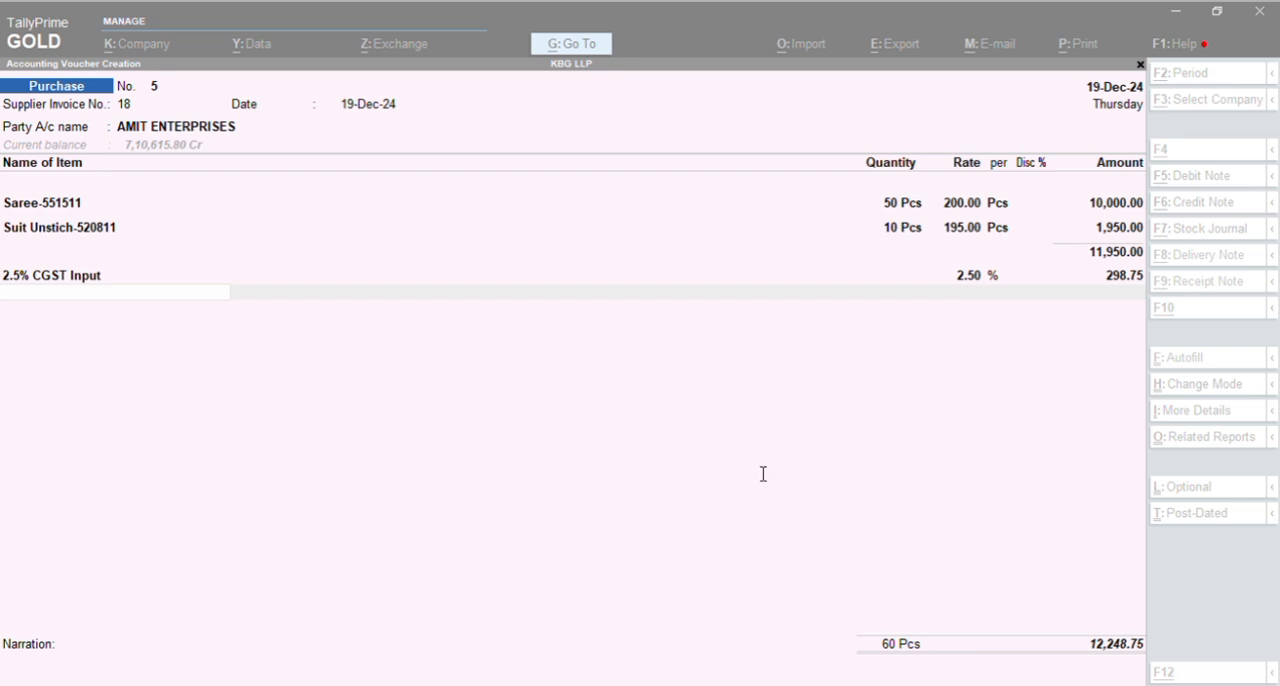
click(718, 461)
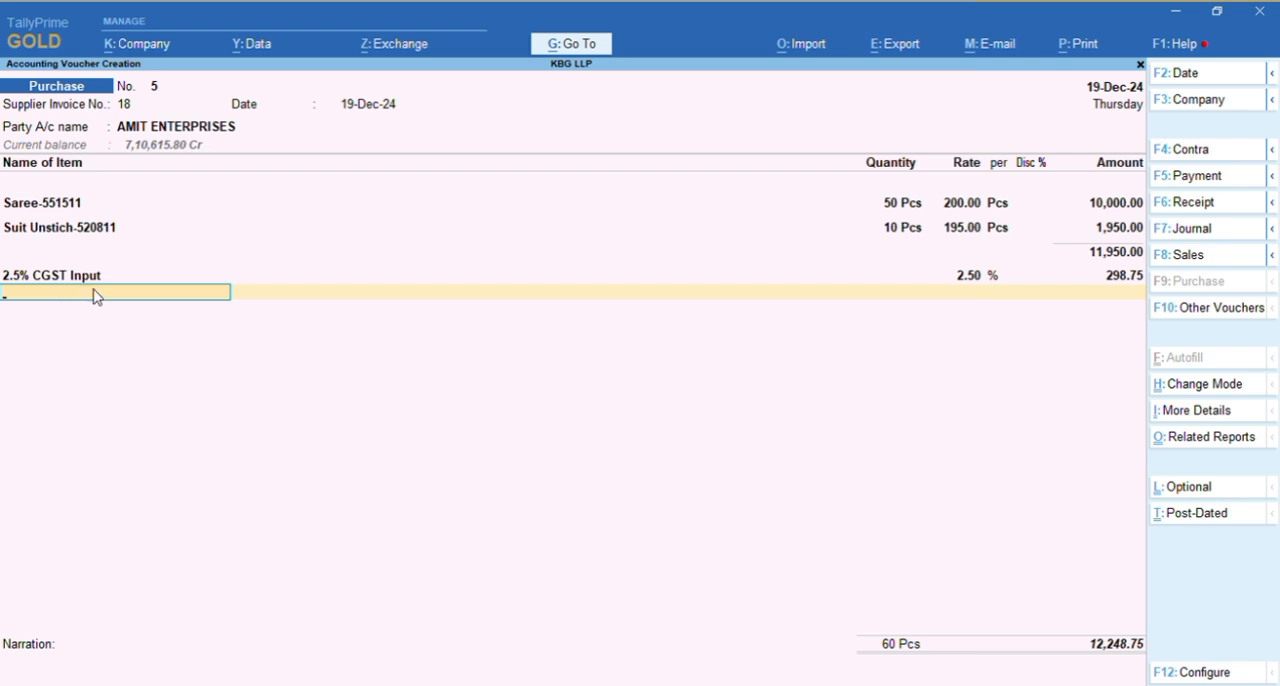
key(alt+Tab)
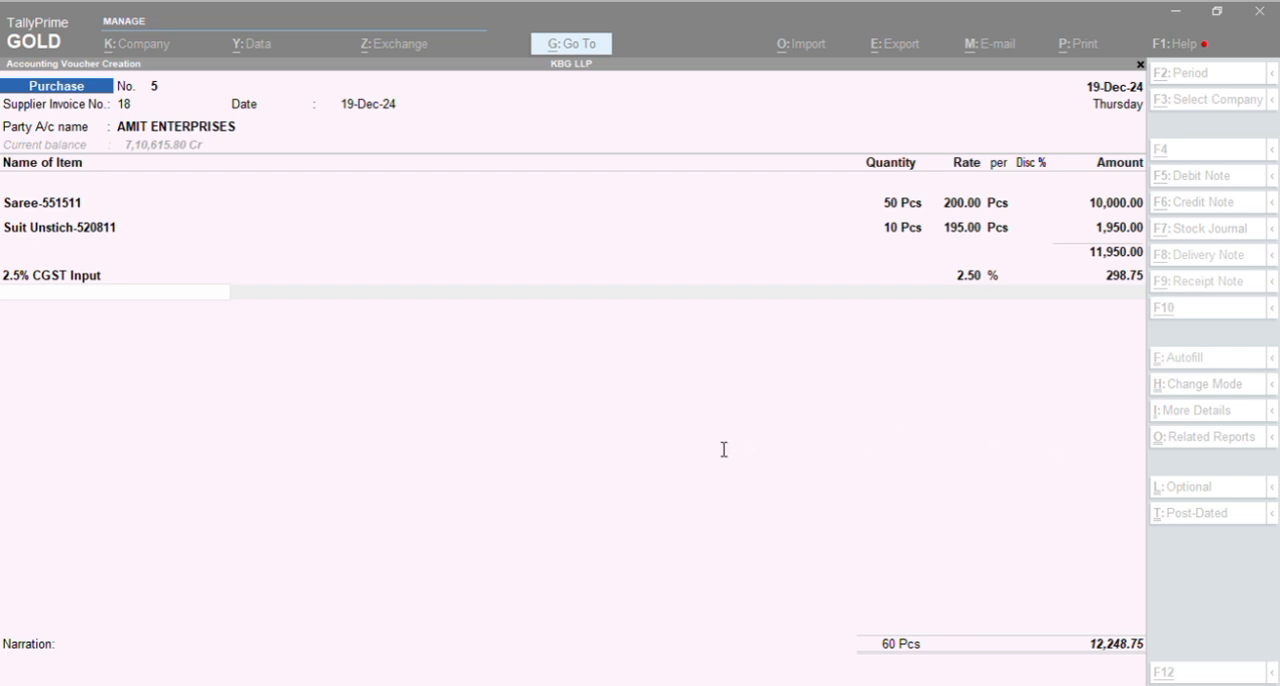
click(78, 289)
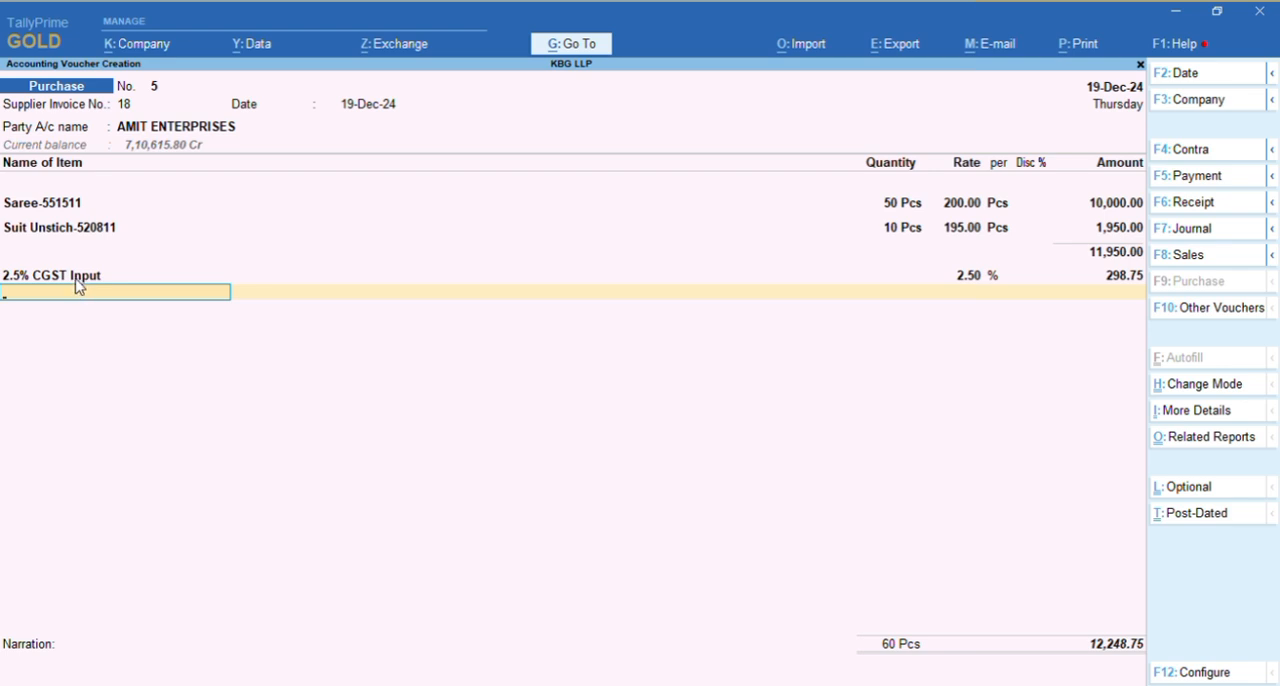
text(2.)
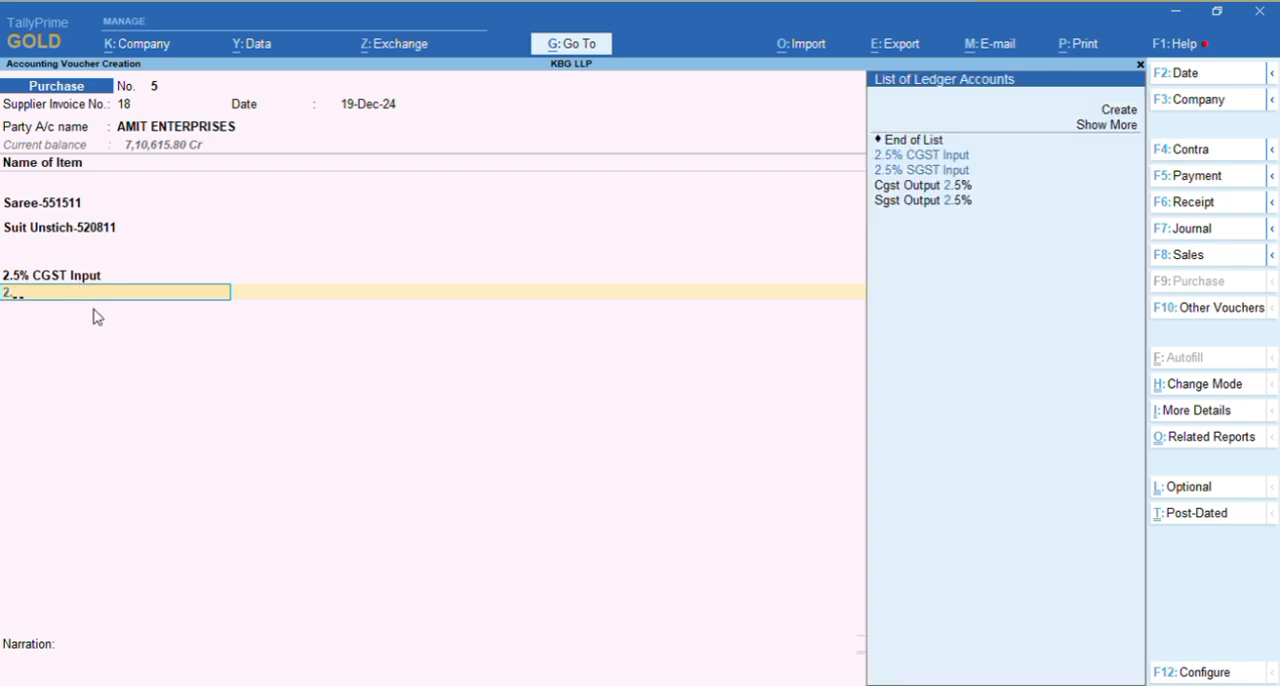
text(5)
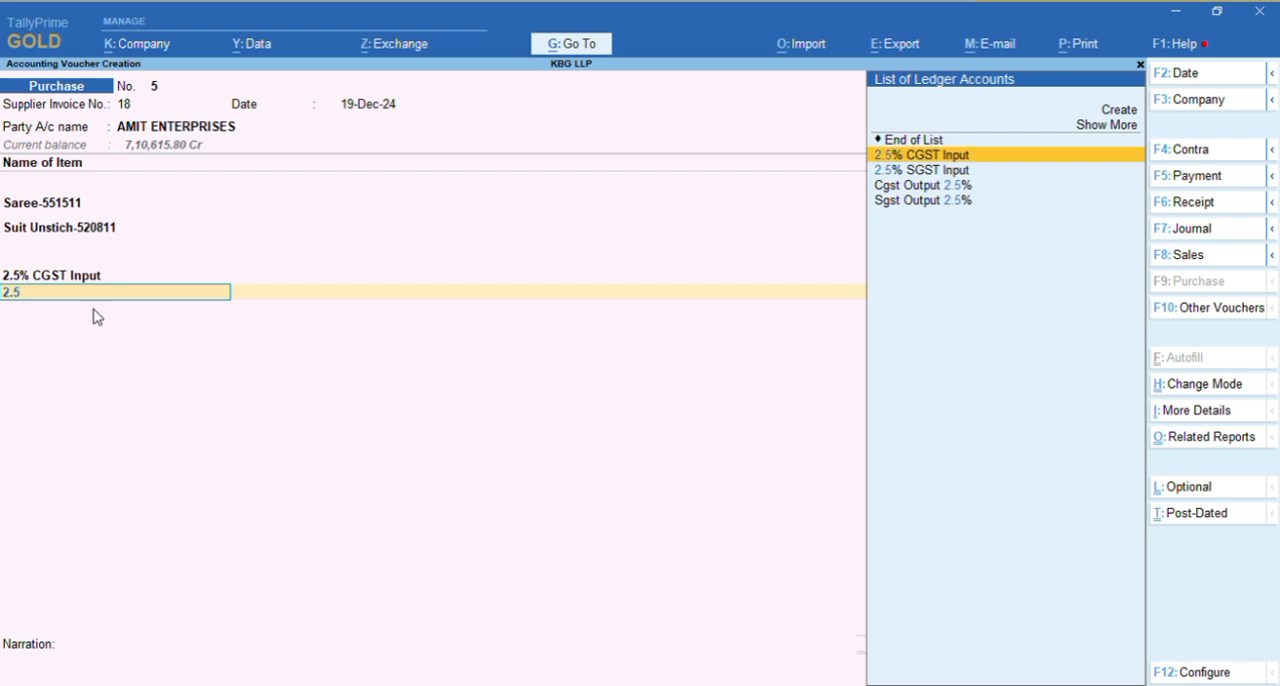
key(Down)
key(Return)
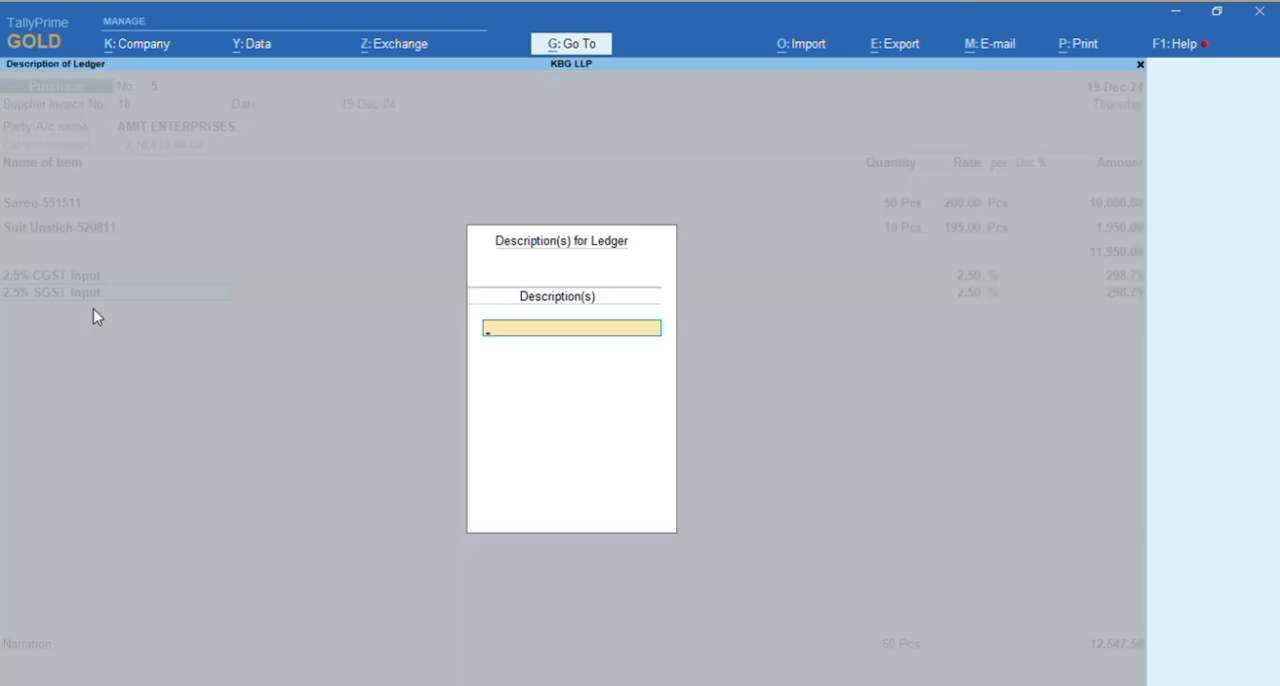
key(Return)
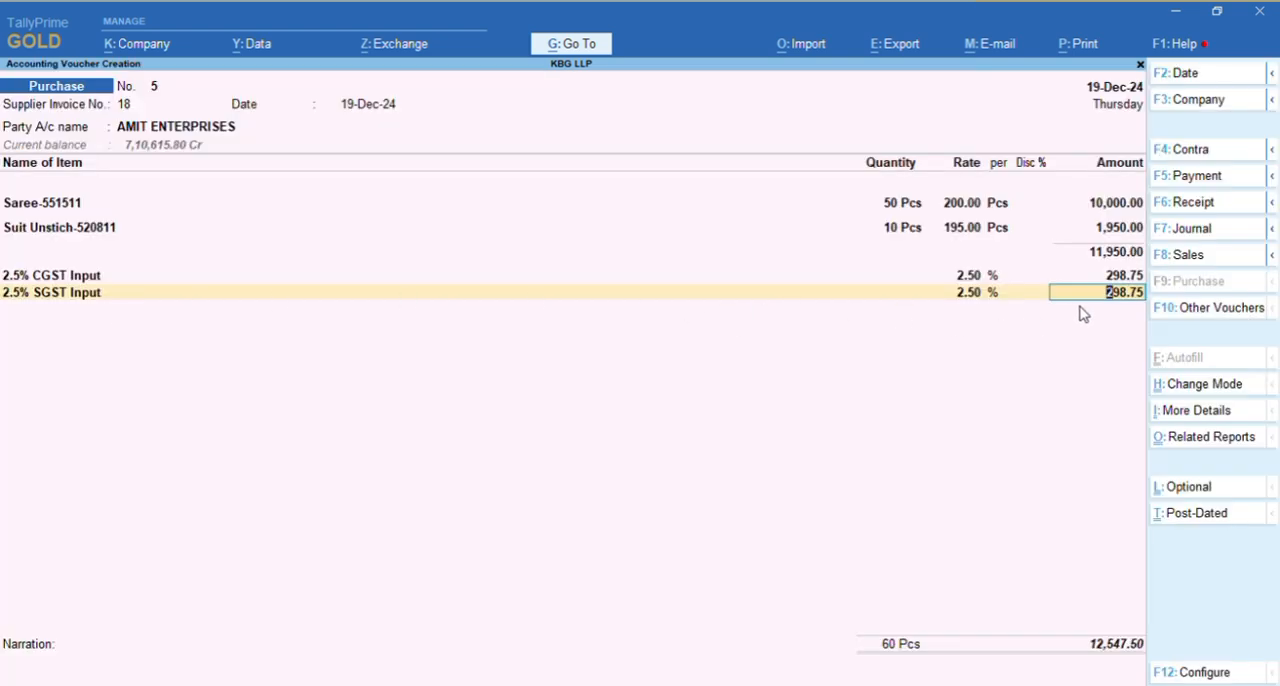
key(alt)
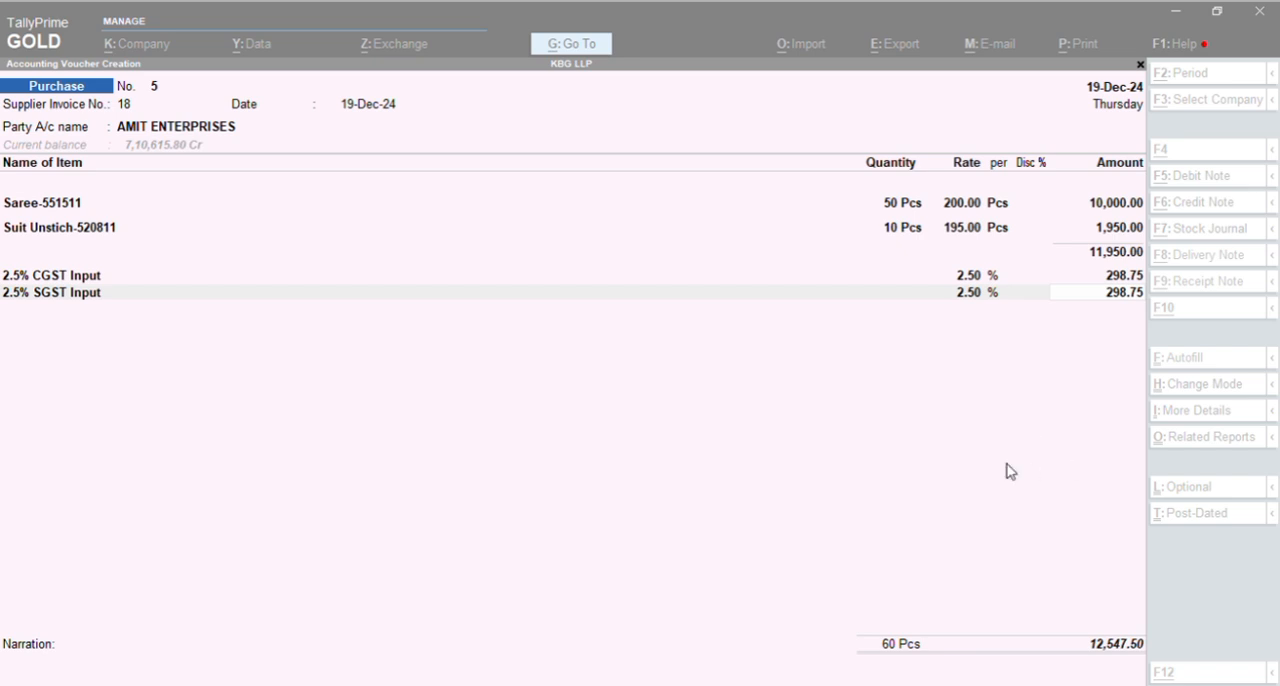
key(Return)
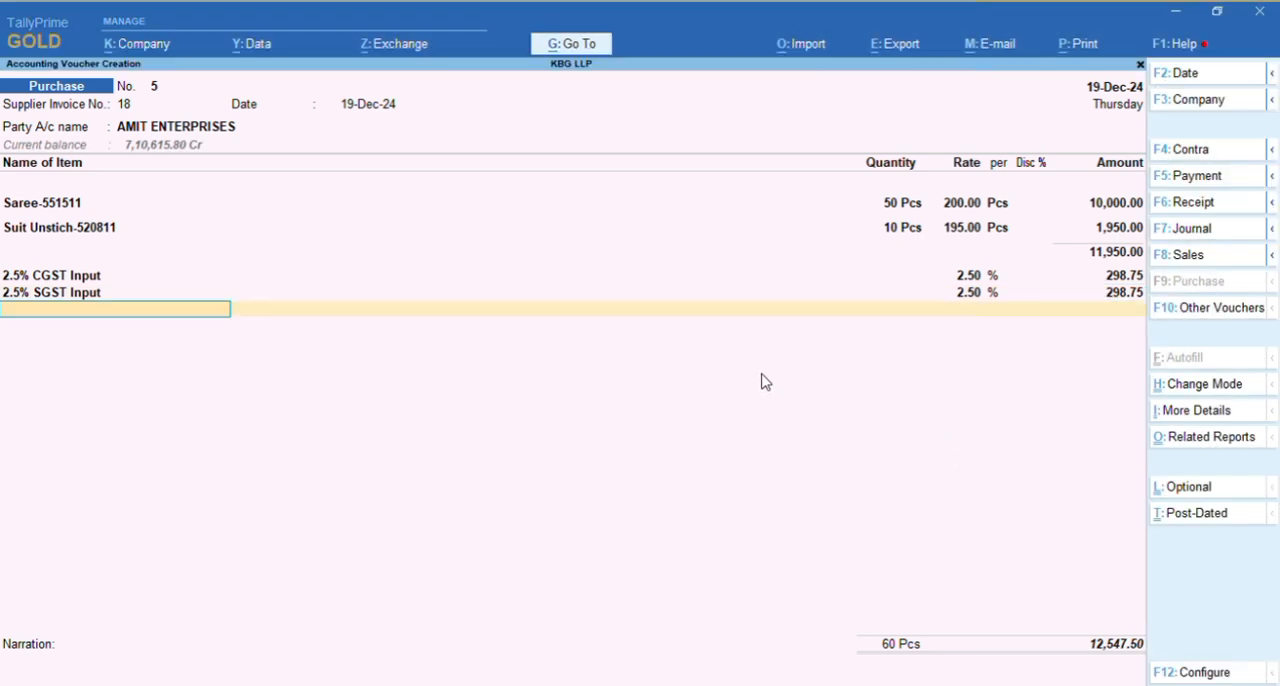
Add the Round Off ledger below the tax lines without a description and accept its 0.50 amount
key(alt)
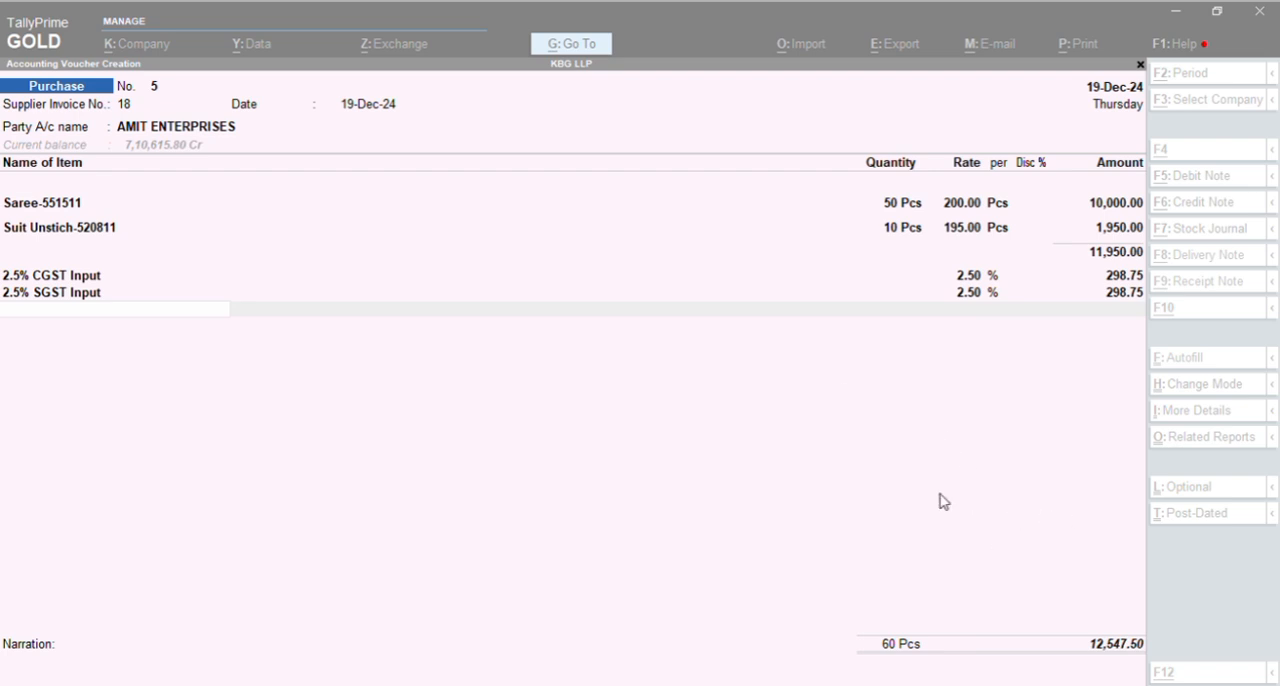
key(alt+Tab)
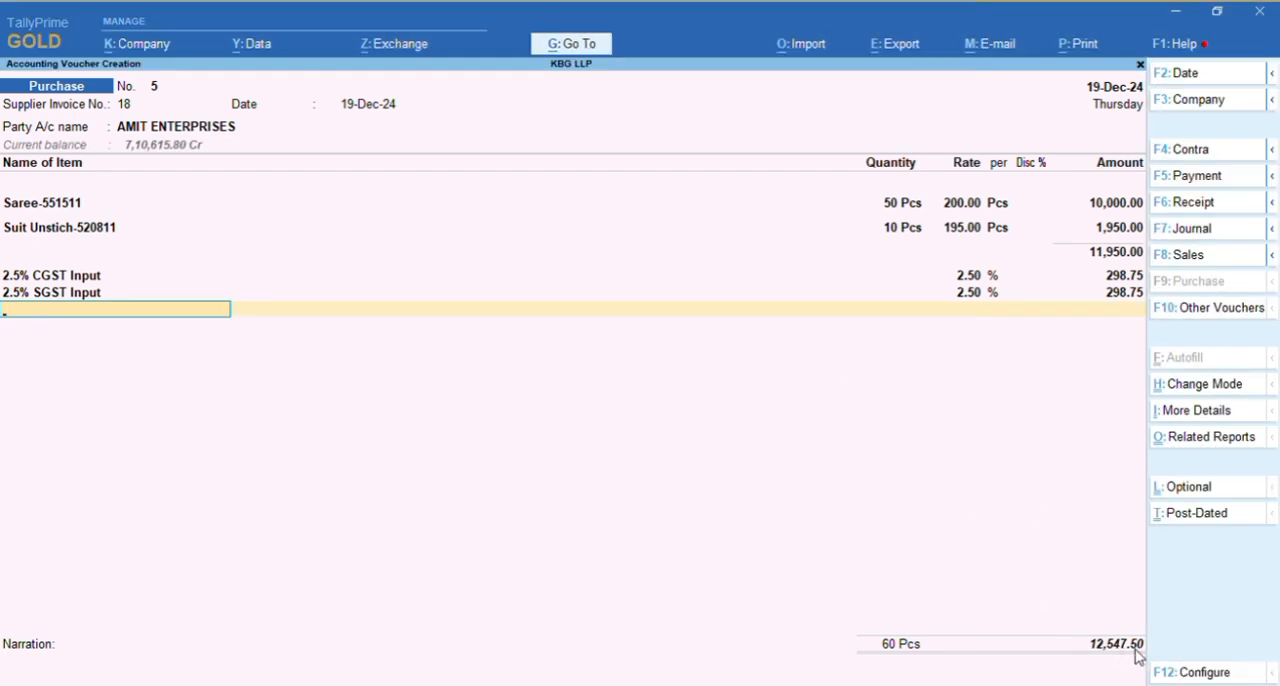
key(alt)
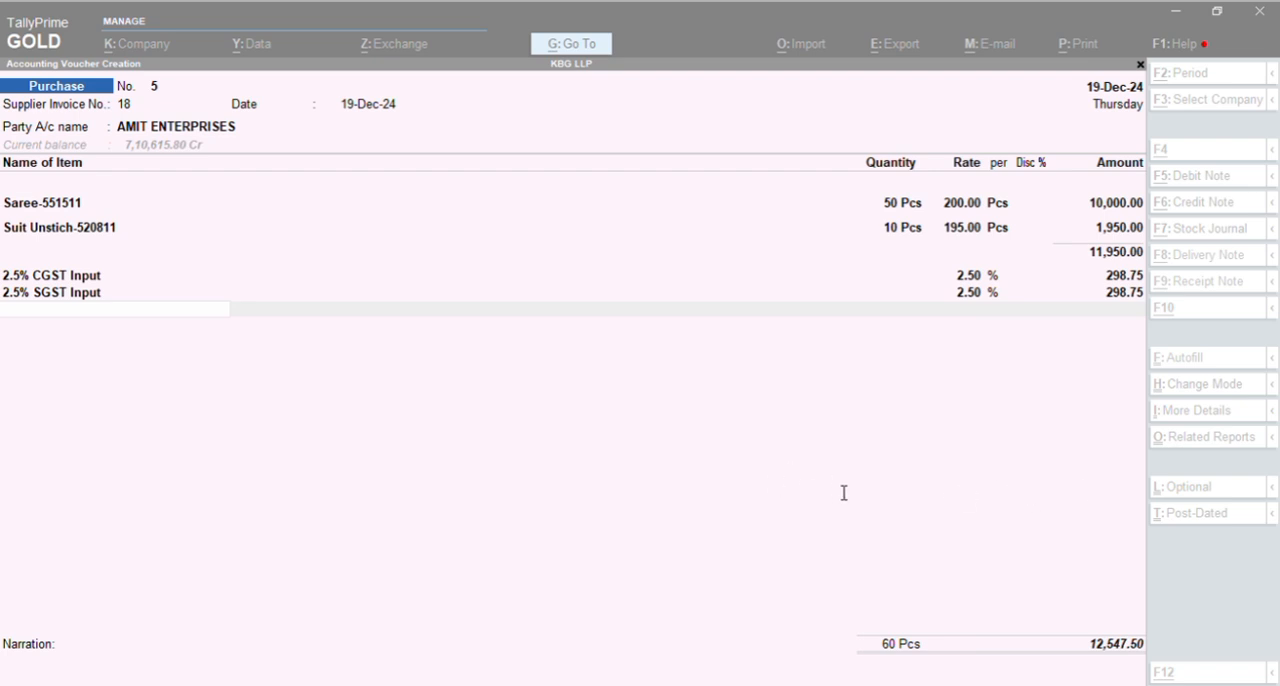
key(alt+Tab)
text(R)
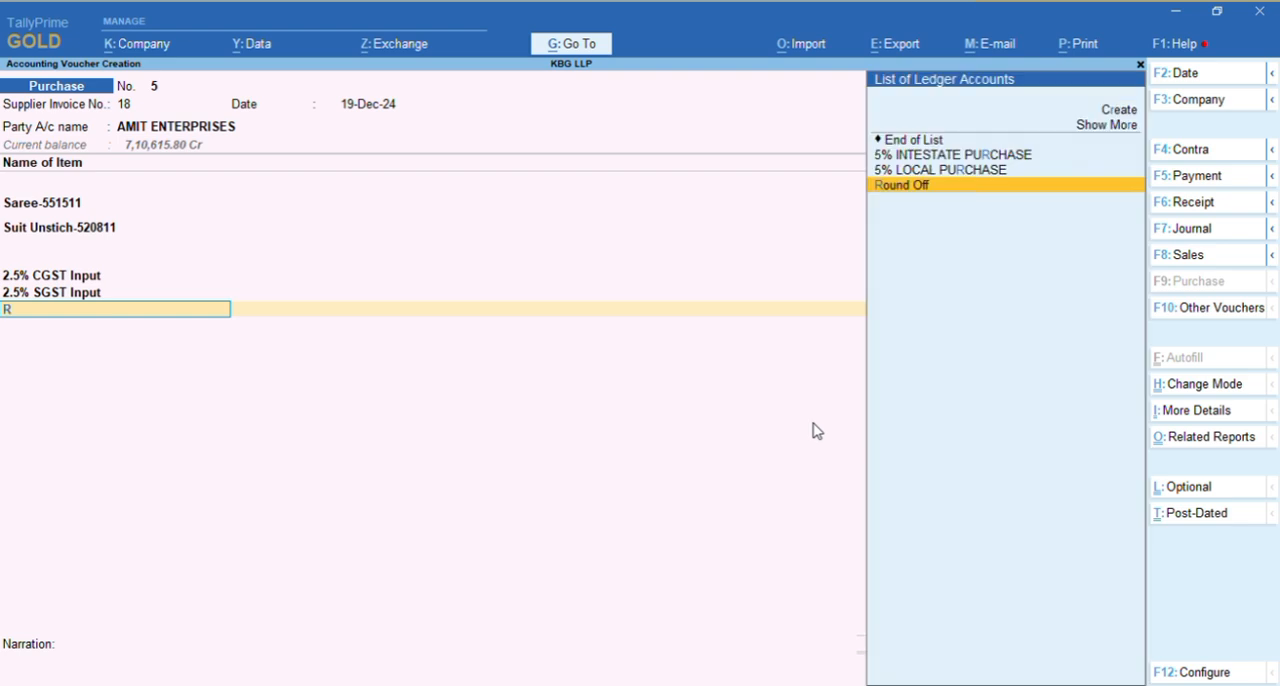
text(oun)
key(Return)
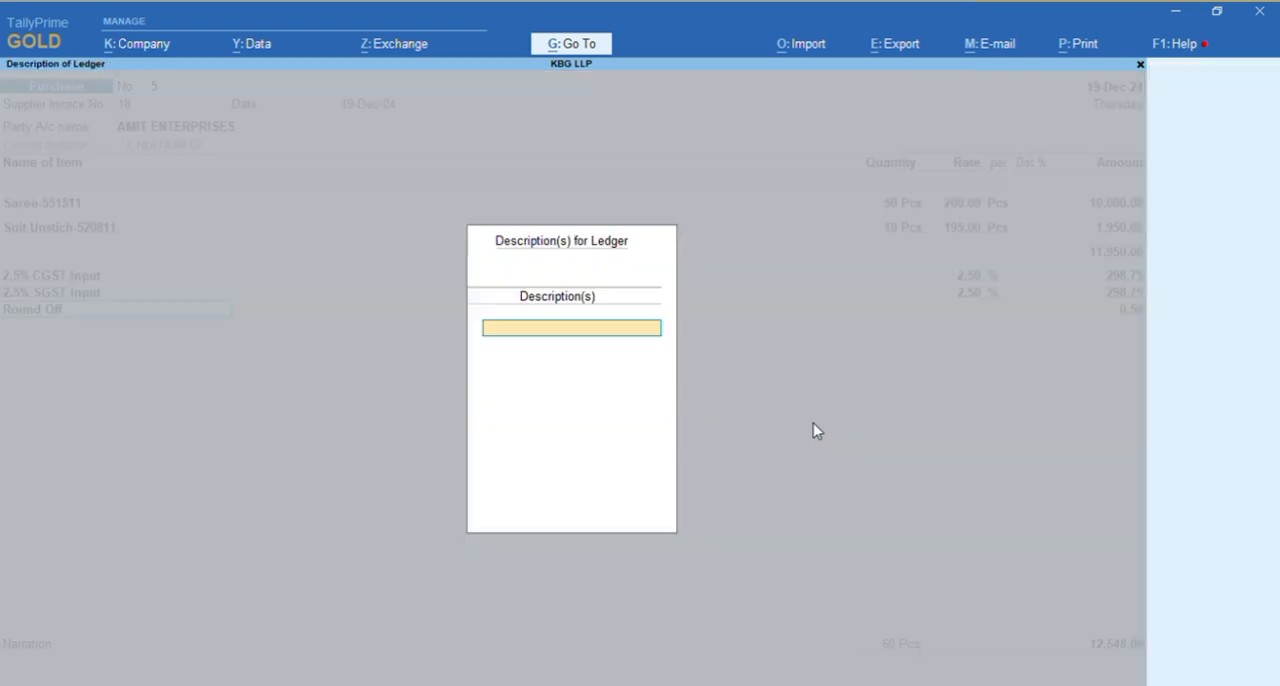
key(Return)
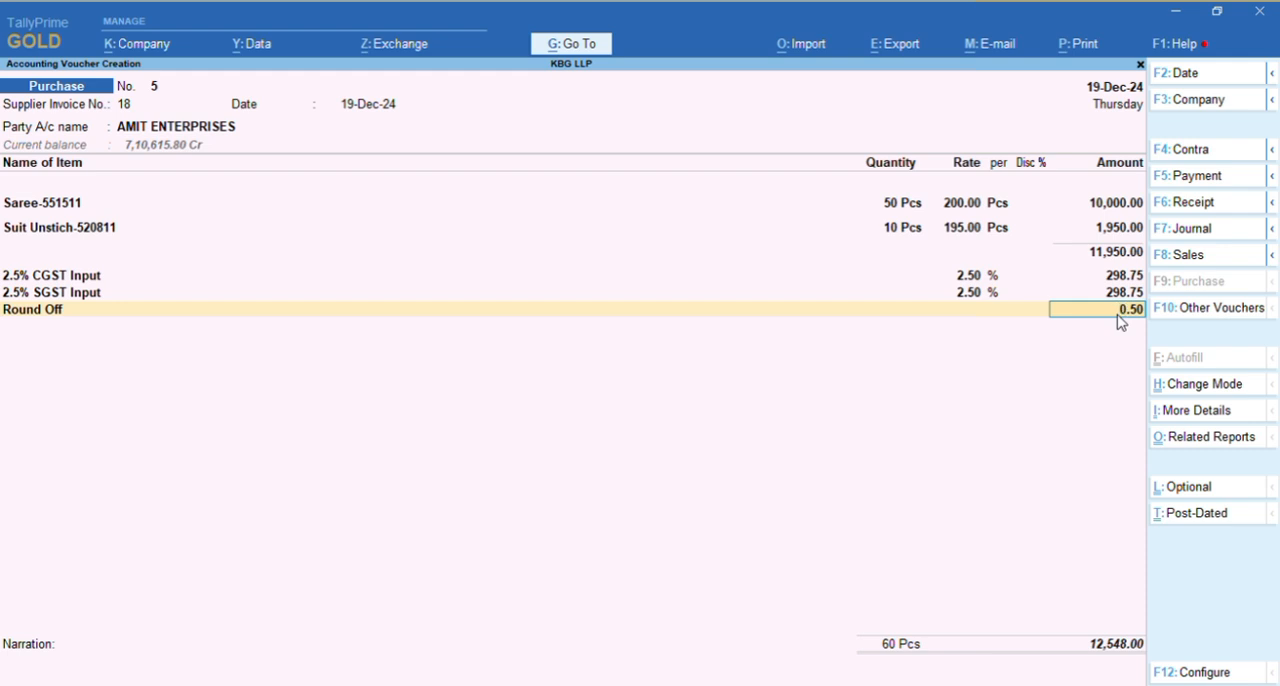
key(alt+Tab)
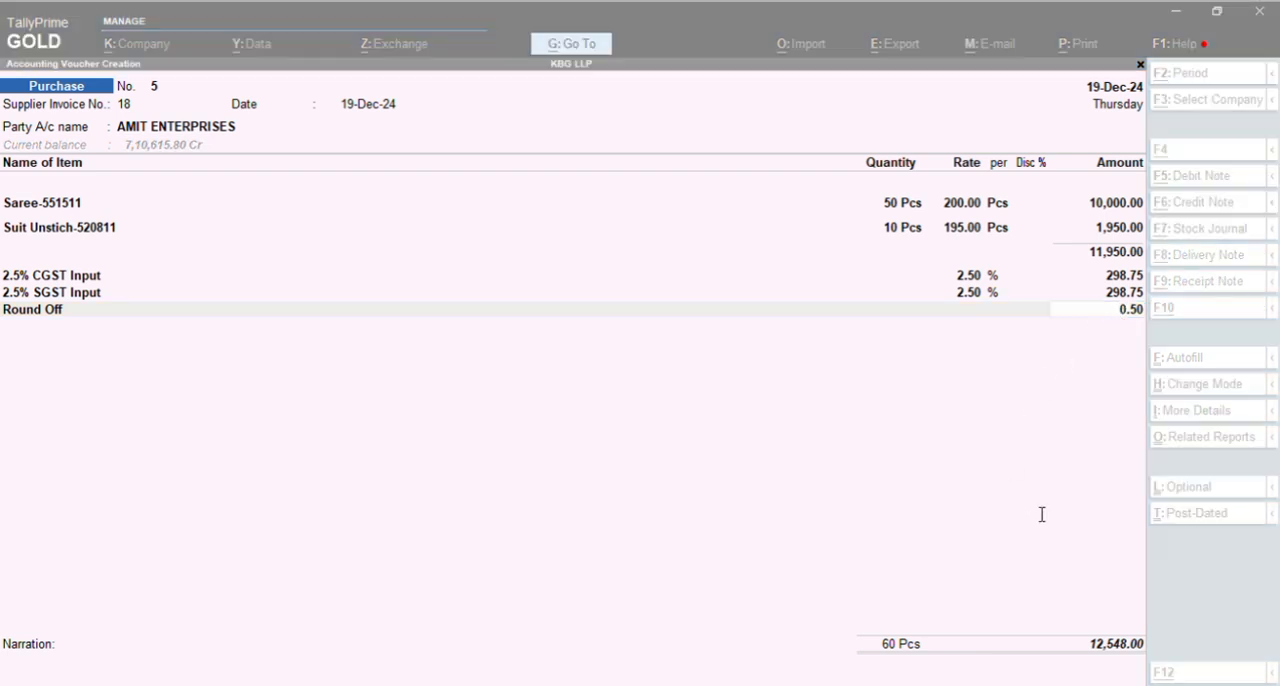
key(alt+Tab)
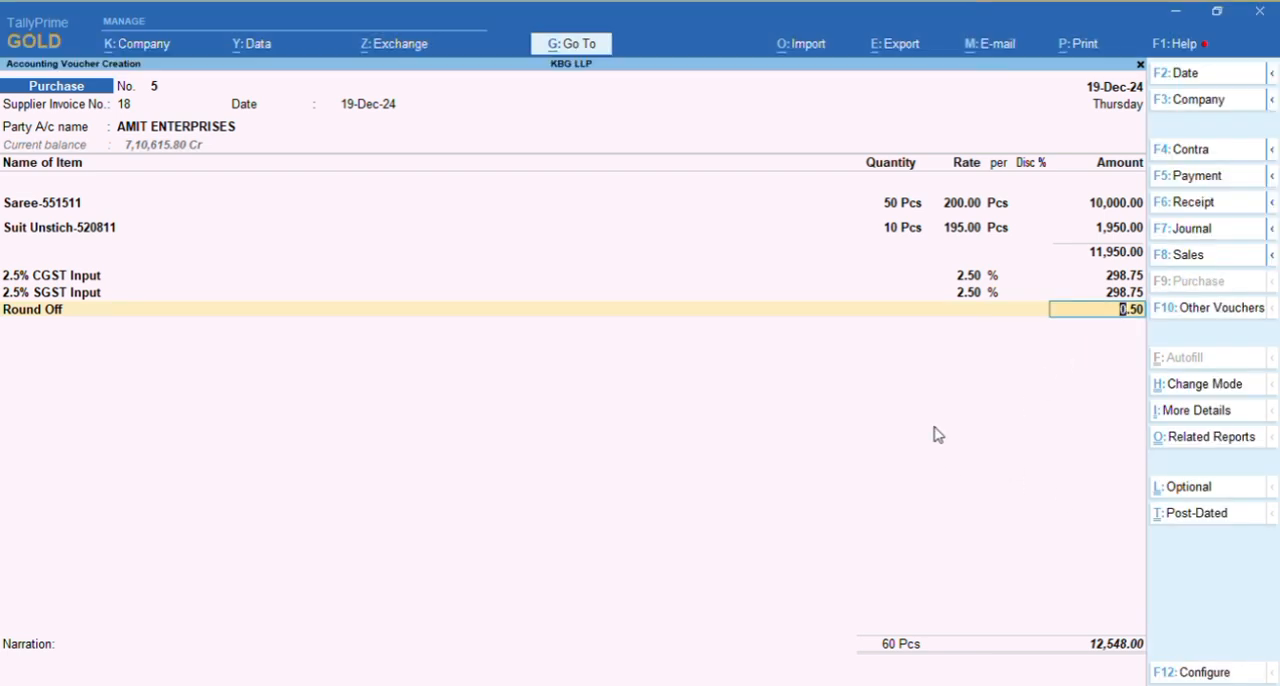
key(Return)
Accept the Round Off line and record the 12,548.00 bill for AMIT ENTERPRISES as New Ref 18 with 30 days' credit
key(Return)
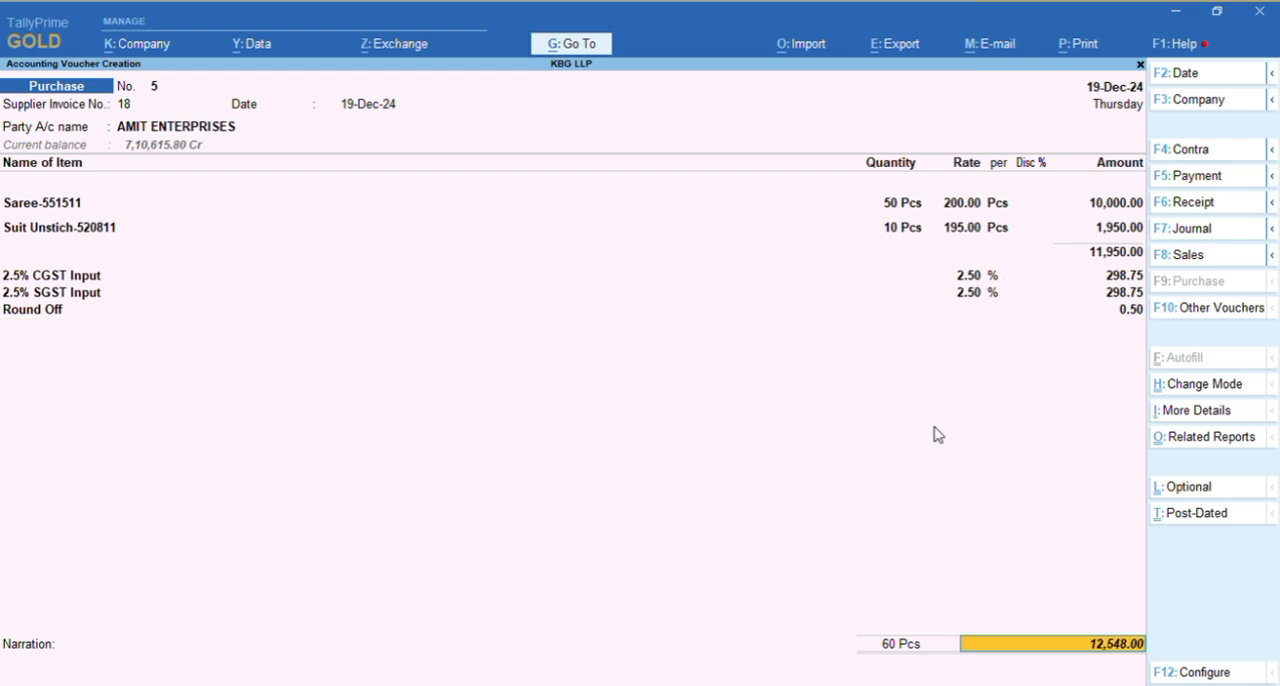
key(Return)
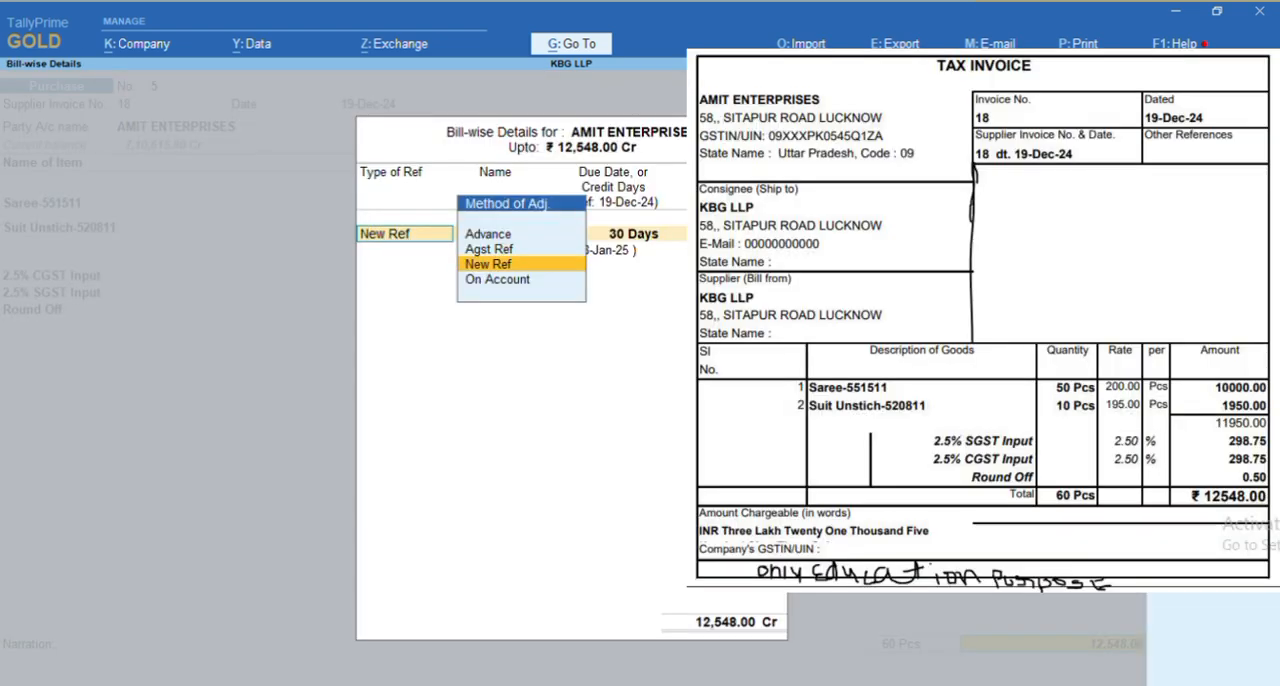
key(Return)
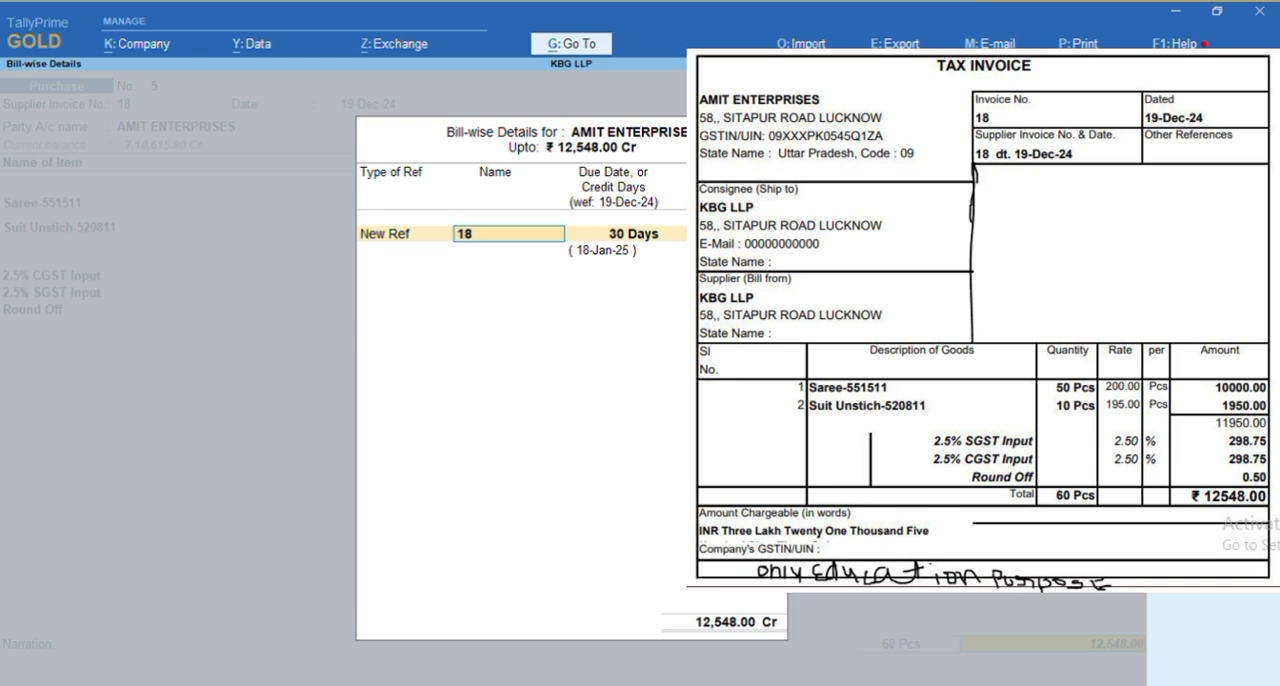
key(Return)
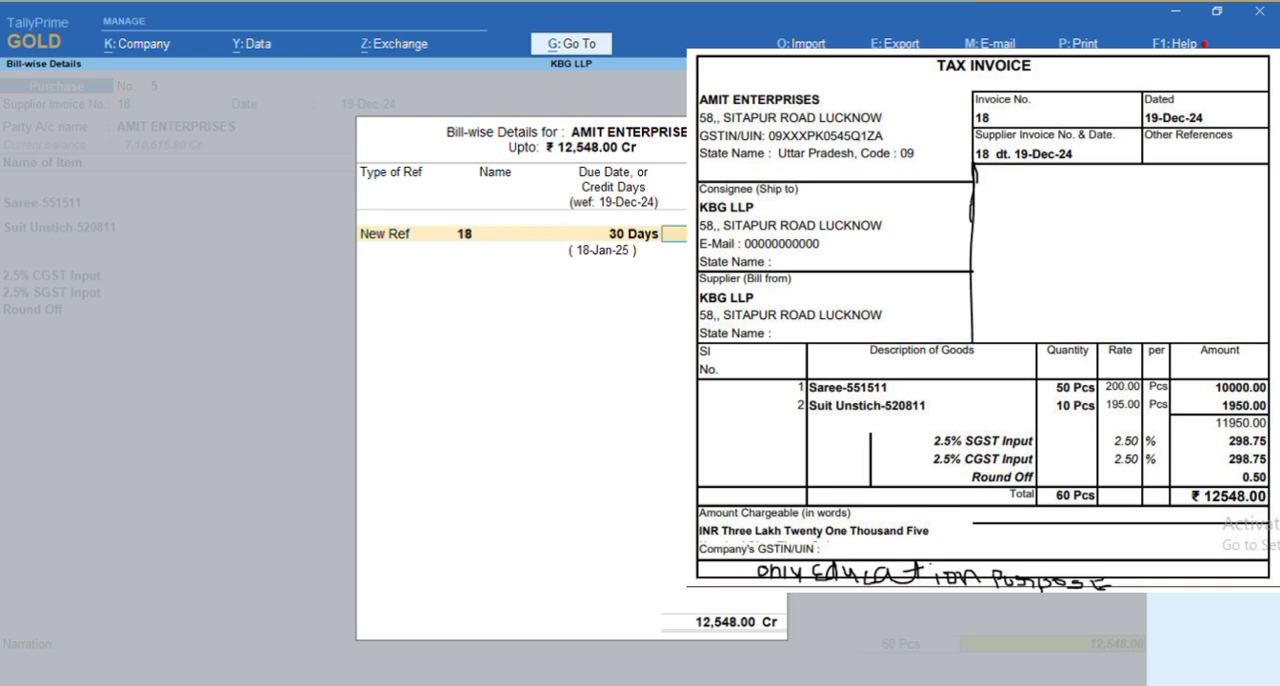
key(Return)
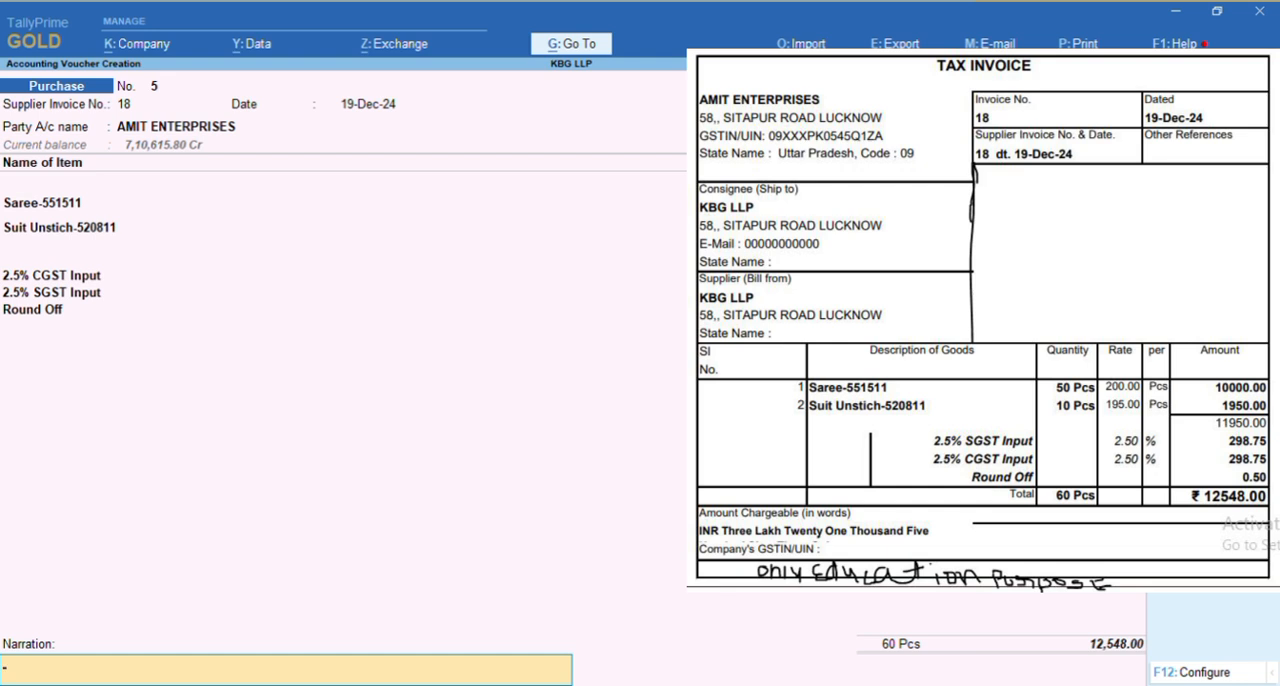
Enter the narration "purchase bill" and save the purchase voucher
key(Return)
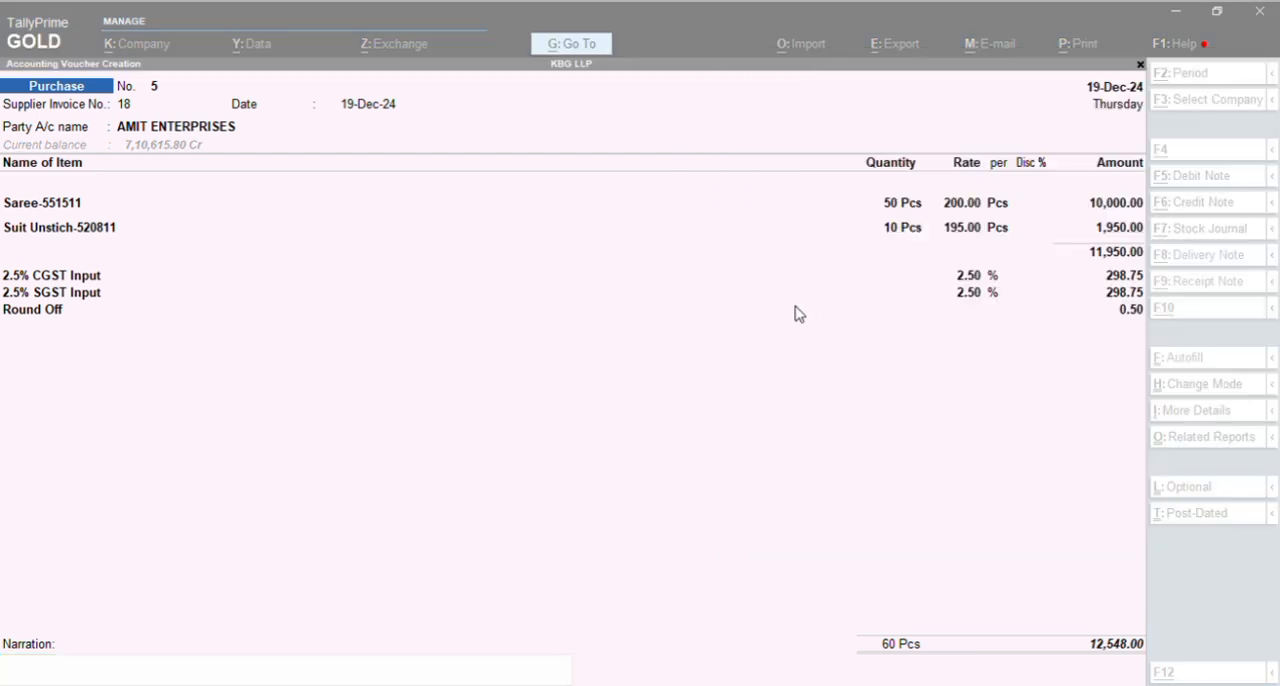
key(alt+Tab)
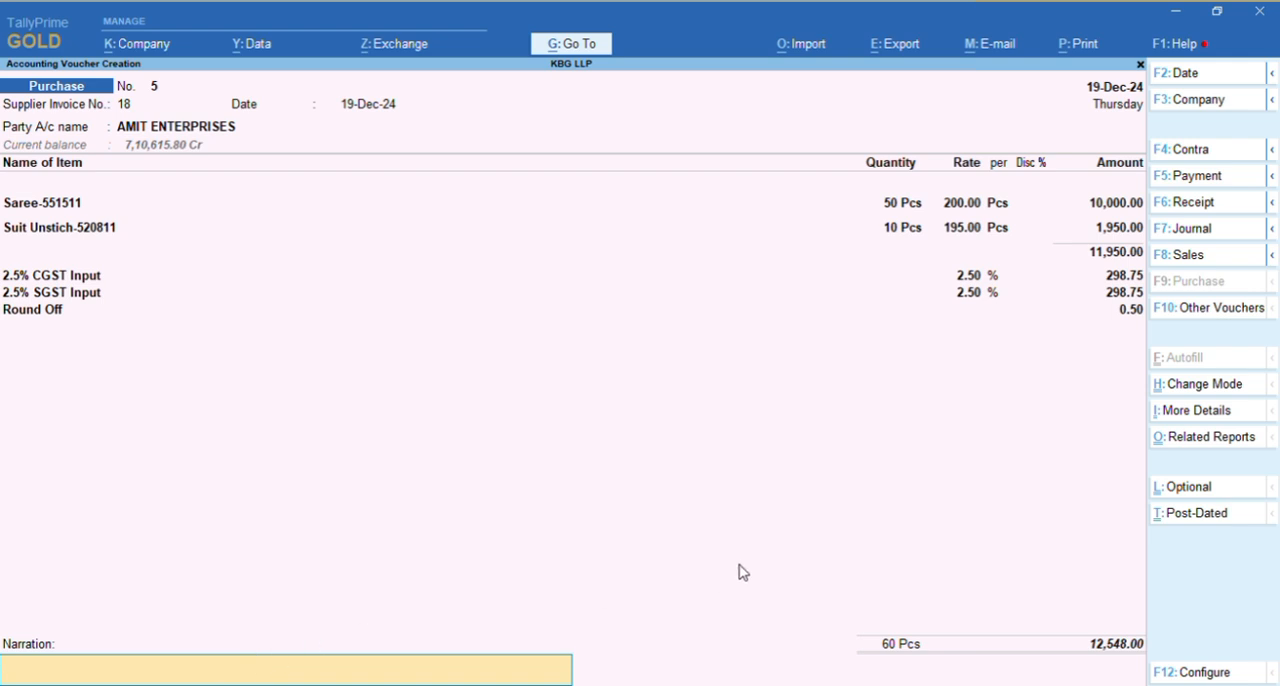
text(purchase bill)
key(Return)
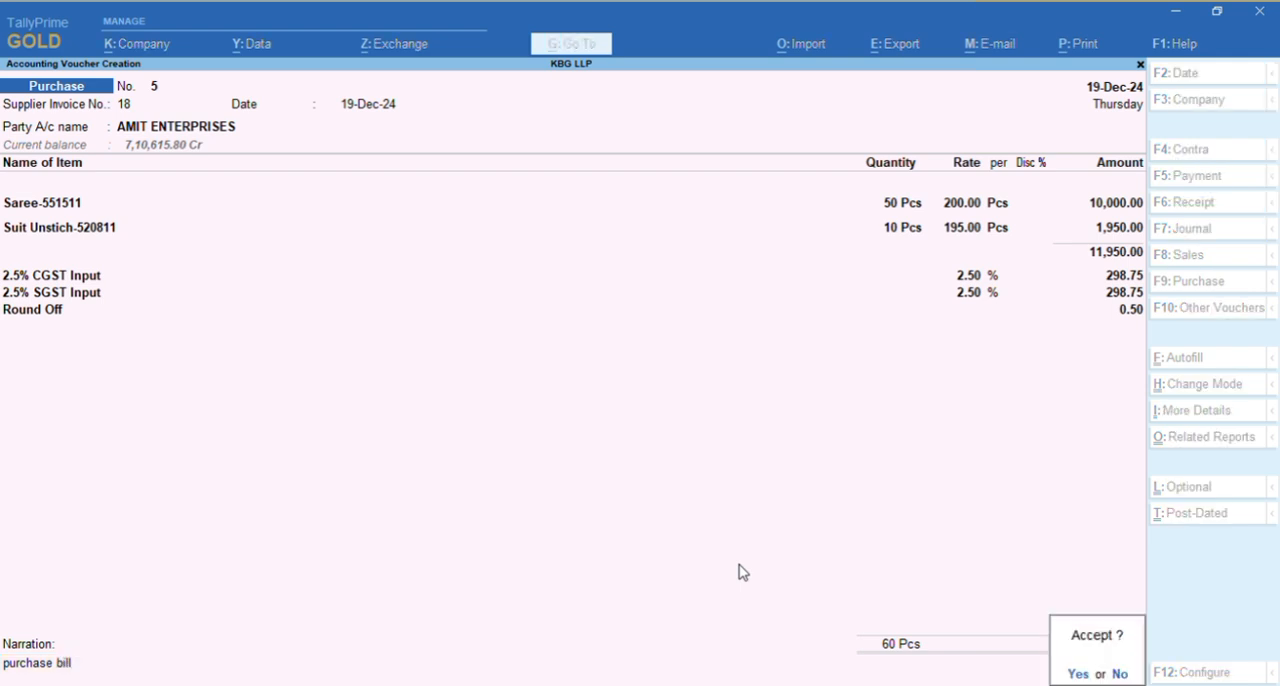
key(Return)
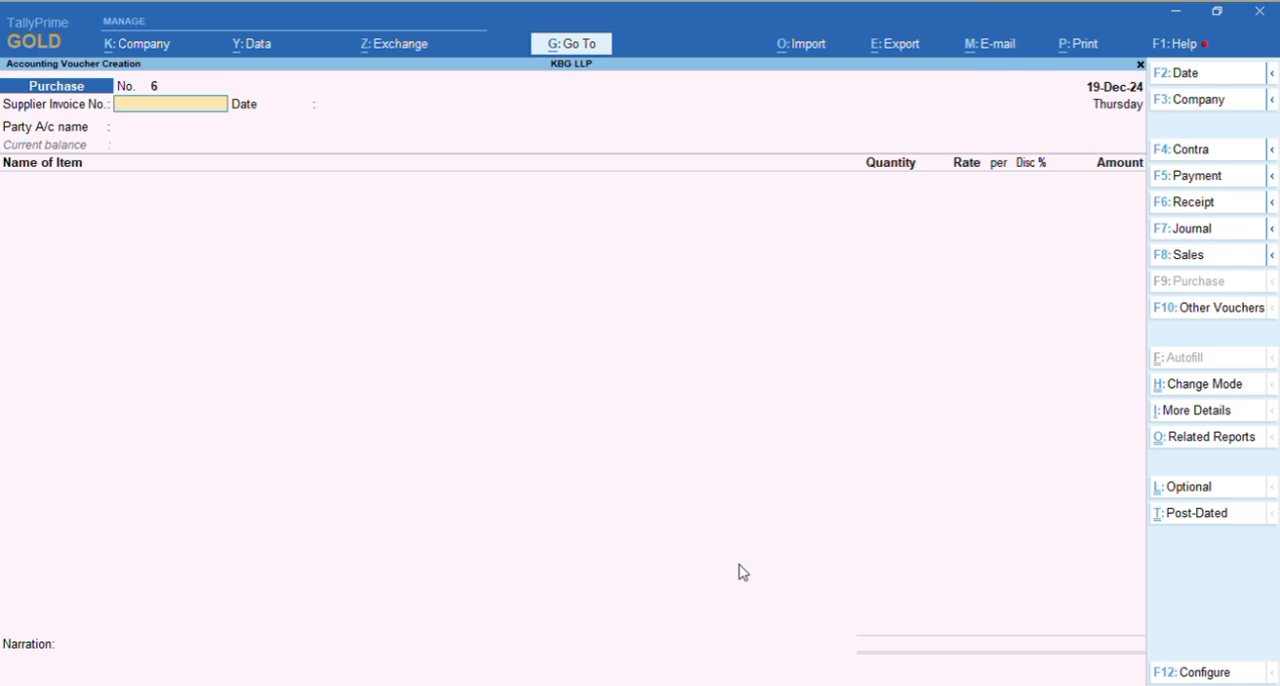
Quit voucher creation and bring up Display More Reports from the Gateway of Tally
key(Escape)
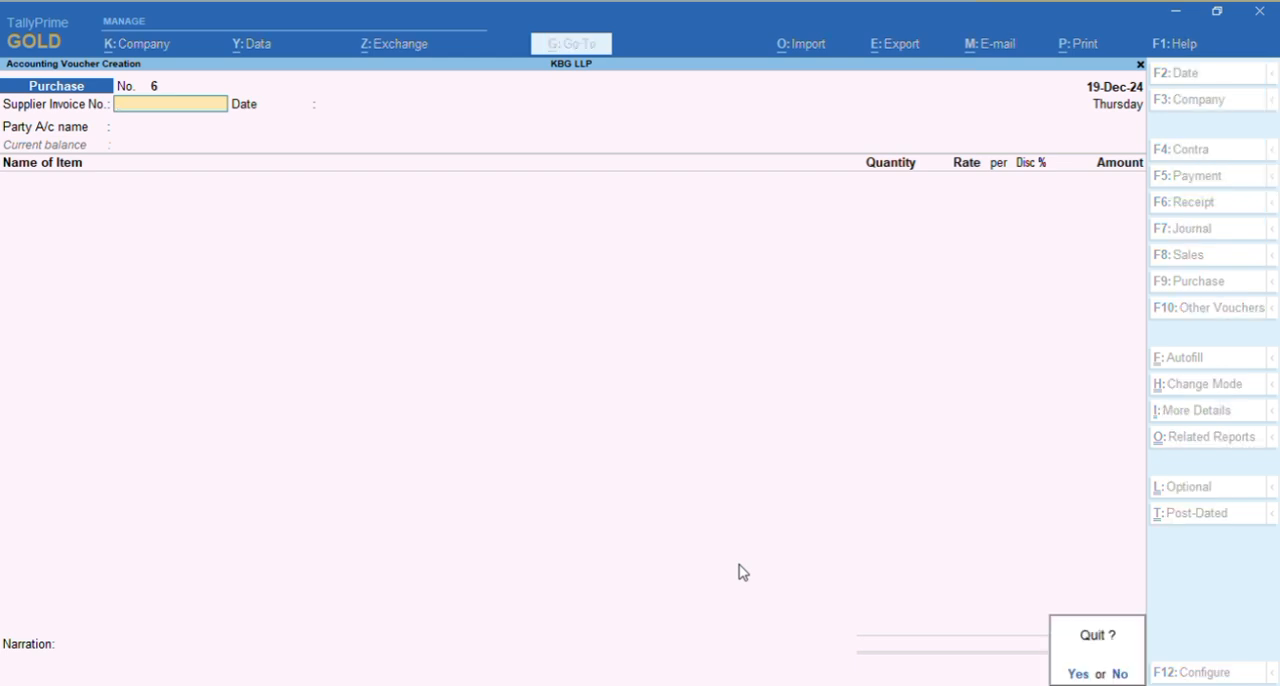
key(Return)
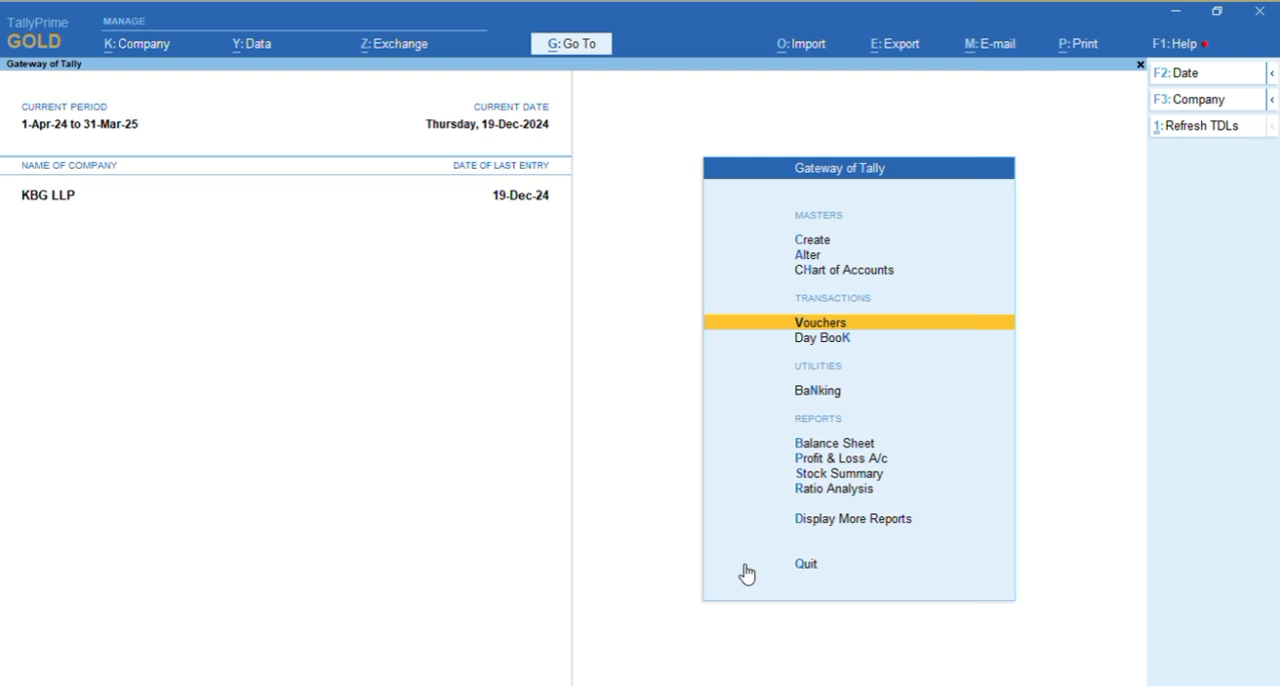
key(Down)
key(Down)
key(Down)
key(Down)
key(Down)
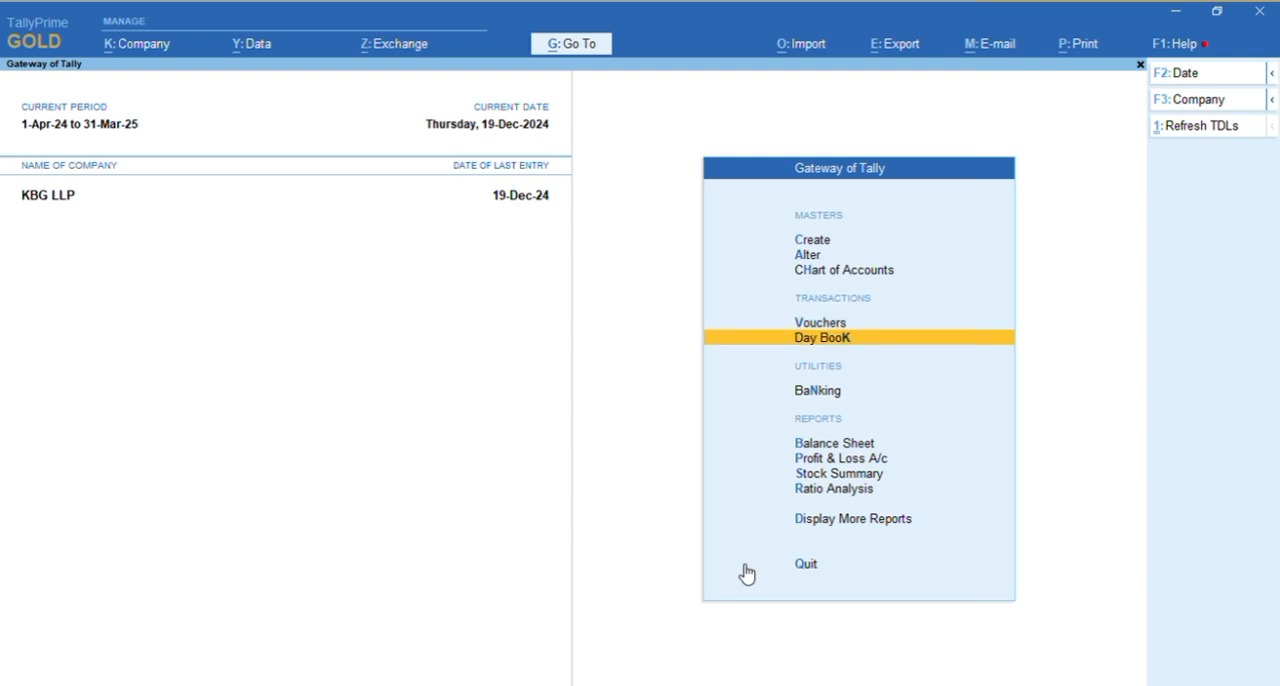
key(Down)
key(Down)
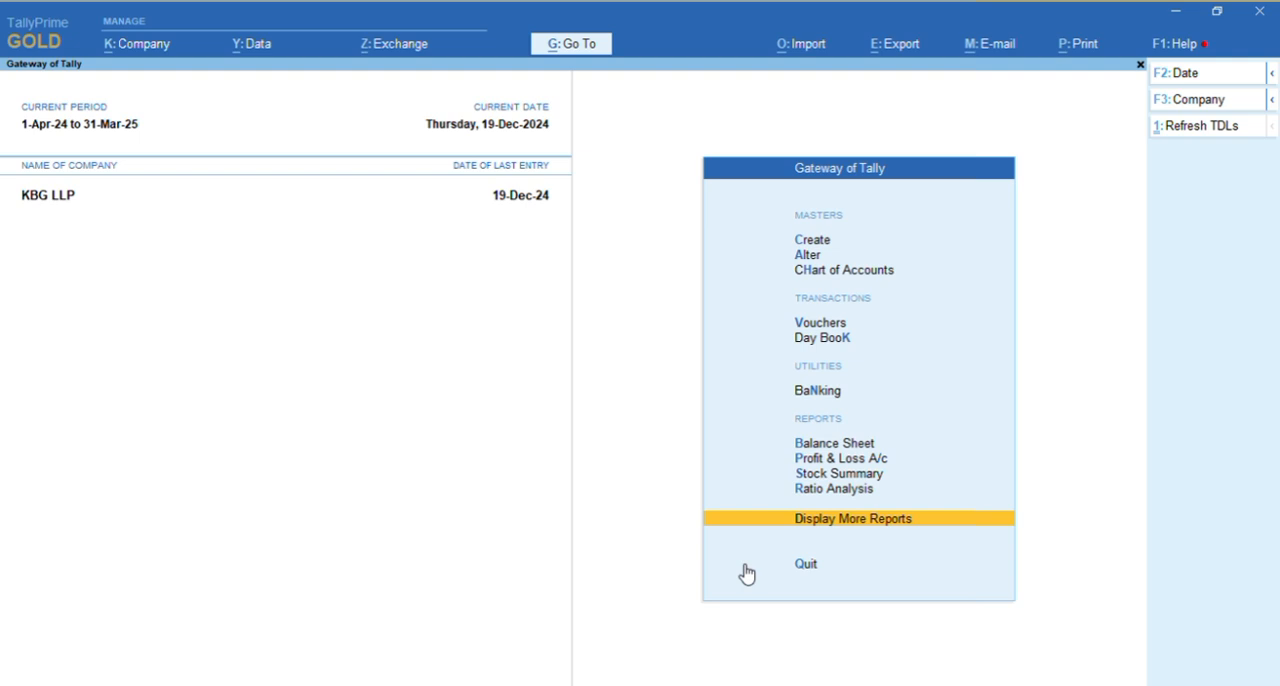
key(Return)
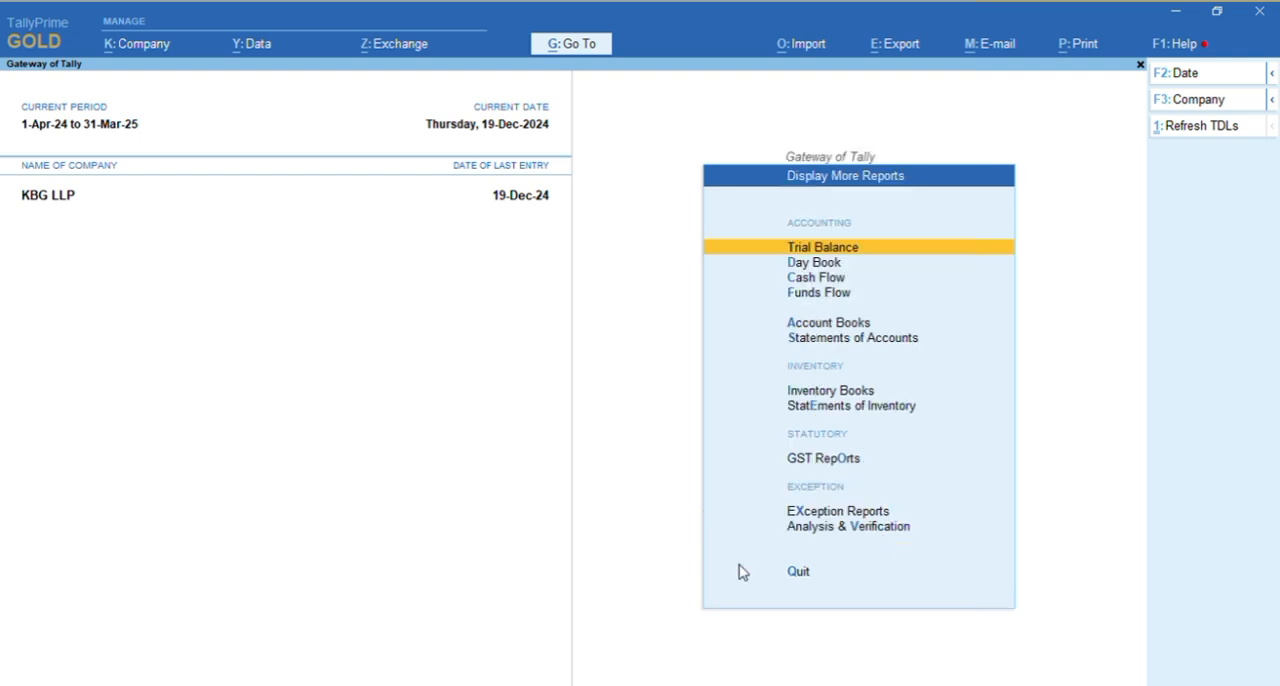
Open the ledger report of AMIT ENTERPRISES from the Account Books
key(Down)
key(Down)
key(Down)
key(Down)
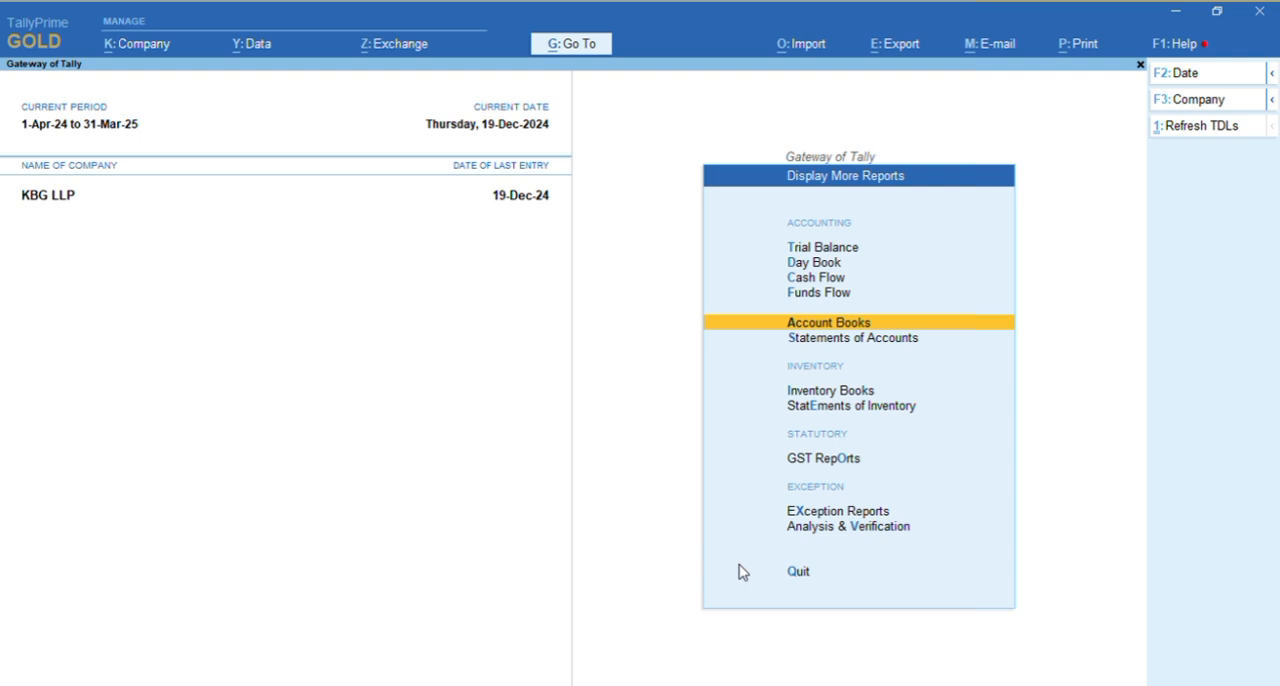
key(Return)
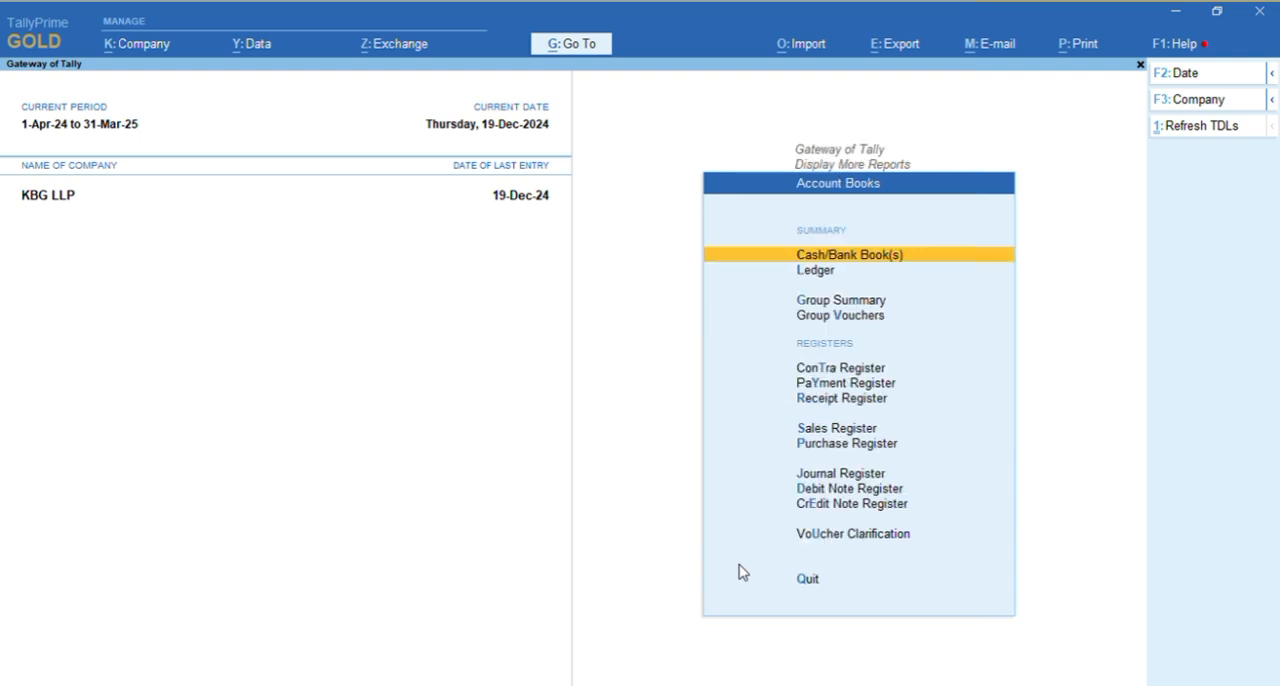
key(Down)
key(Return)
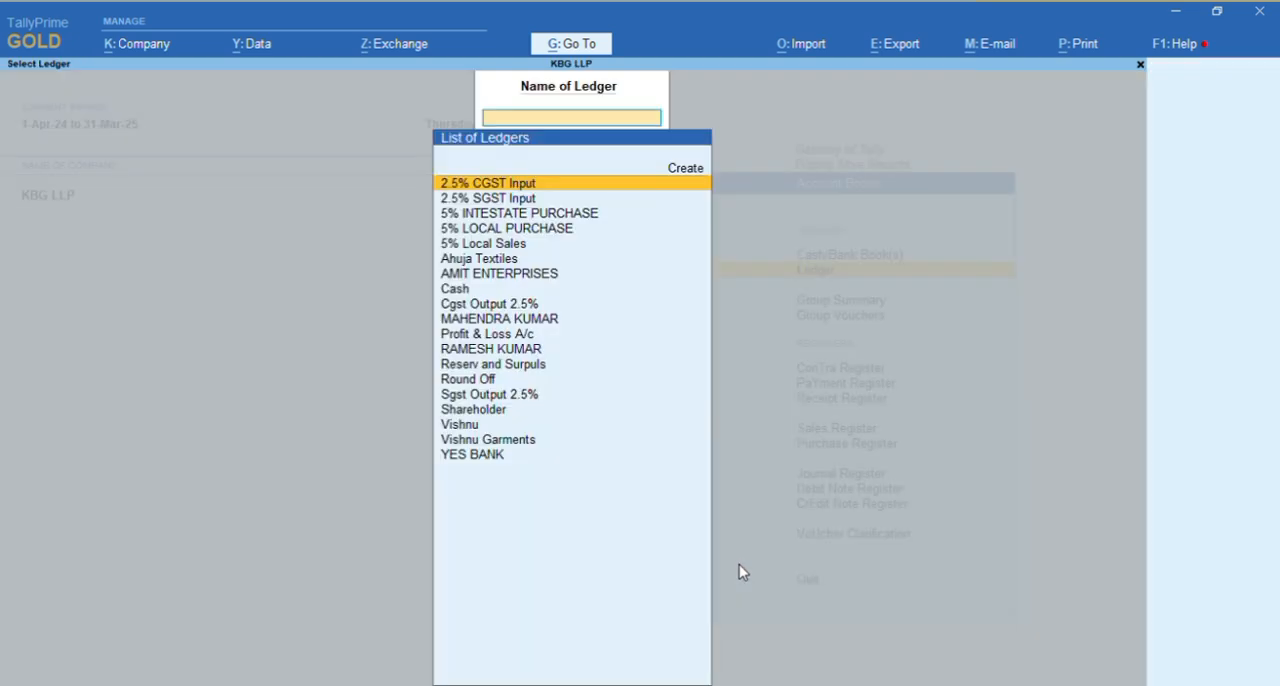
text(A)
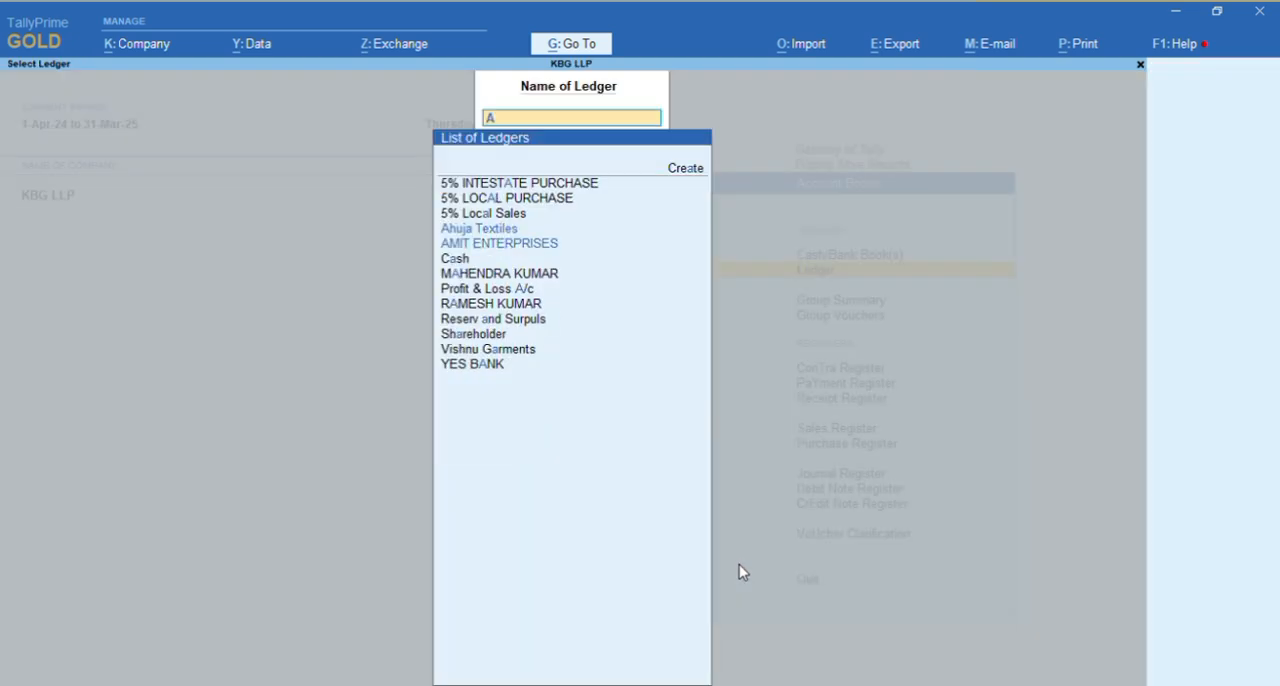
text(mit)
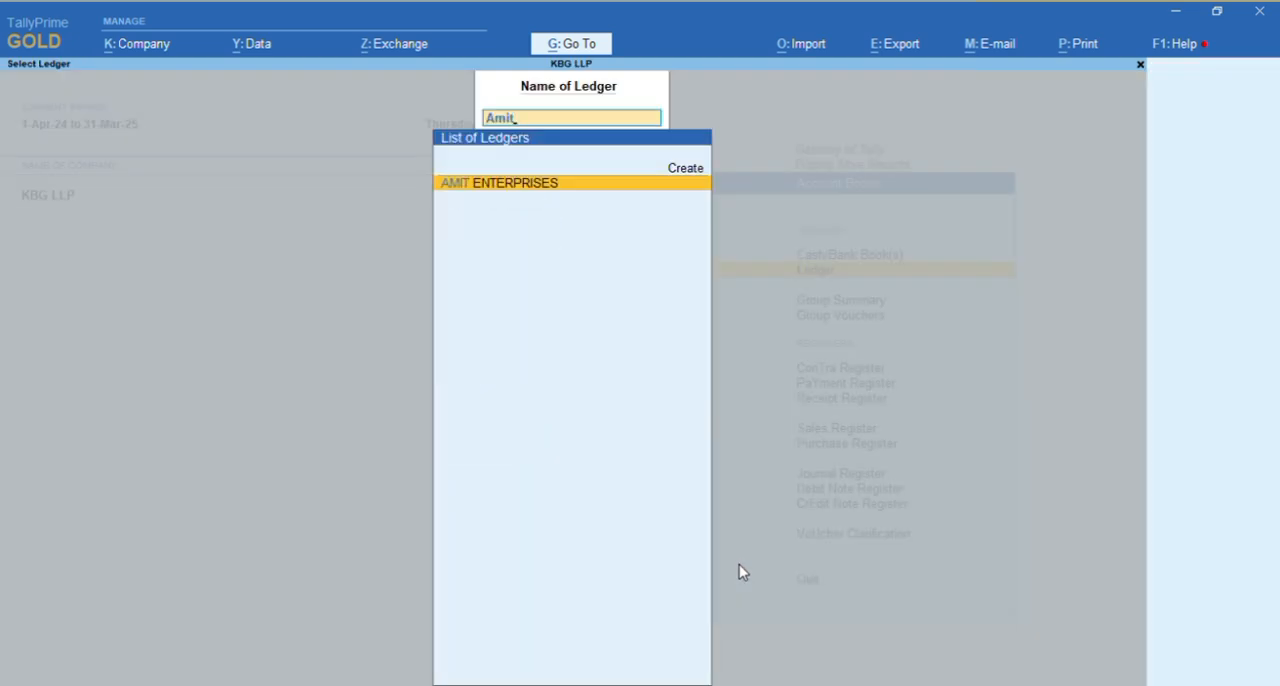
key(Return)
Open purchase voucher no. 5 from the ledger to review its entries, and return to the ledger
key(Down)
key(Down)
key(Down)
key(Down)
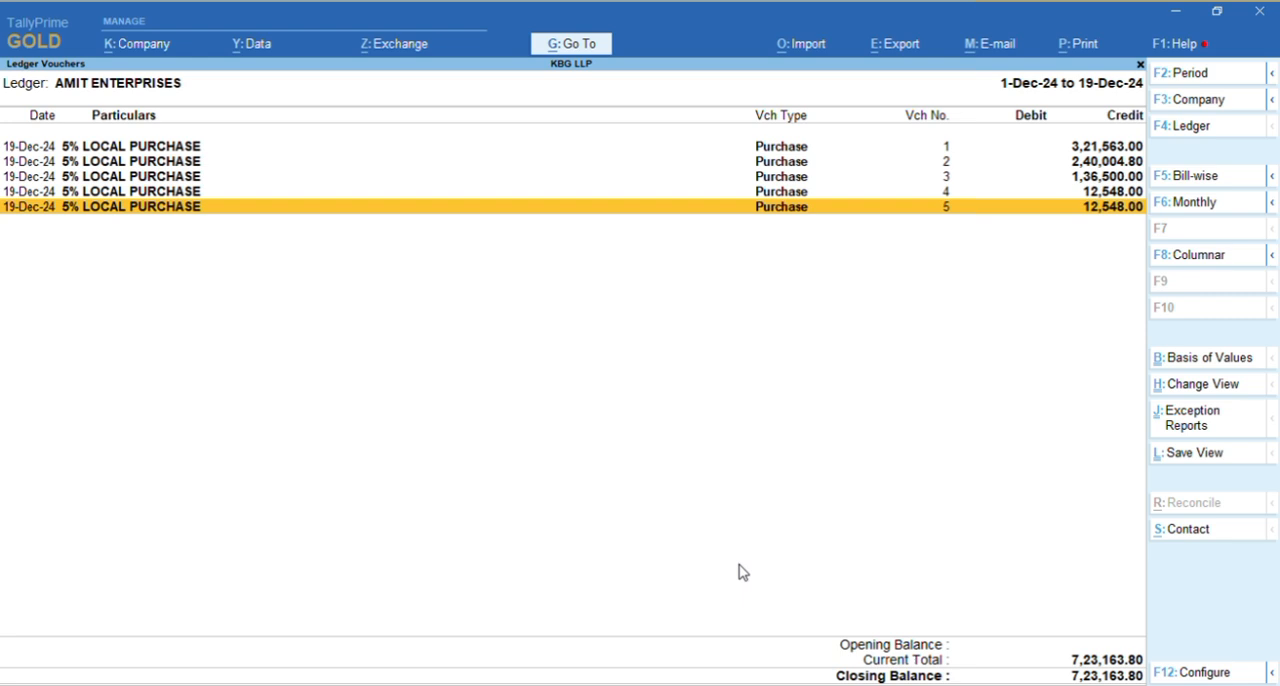
key(Return)
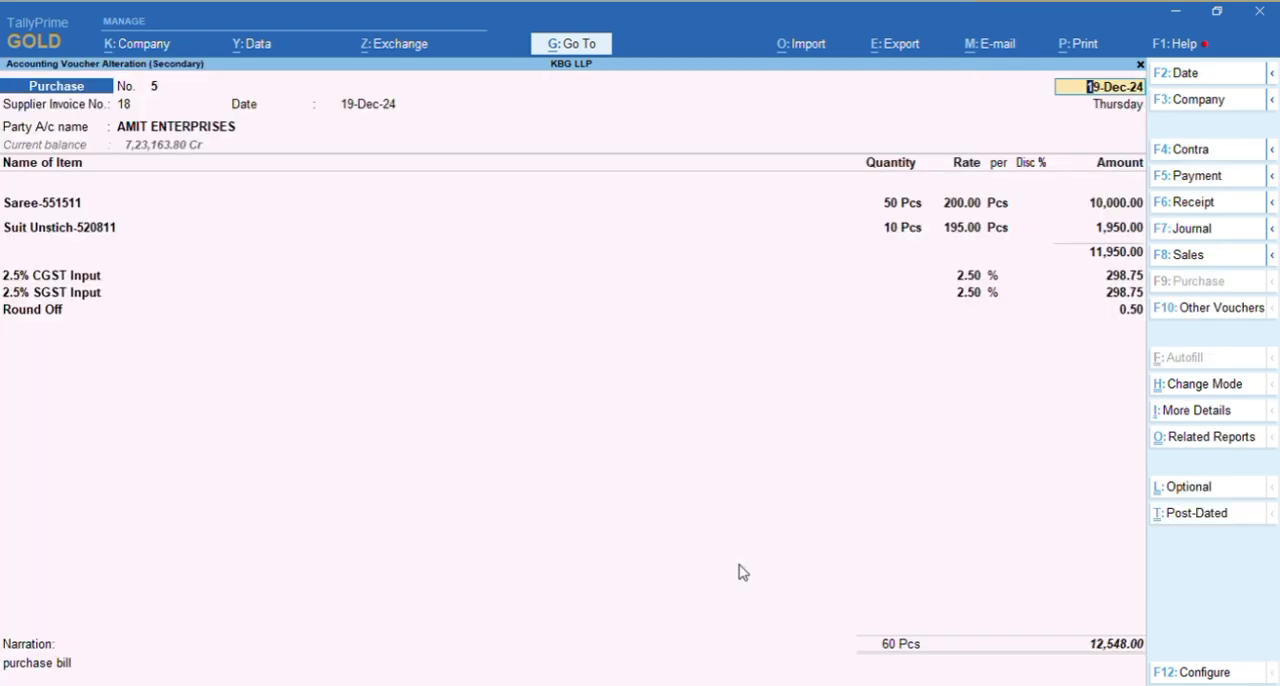
key(Escape)
key(y)
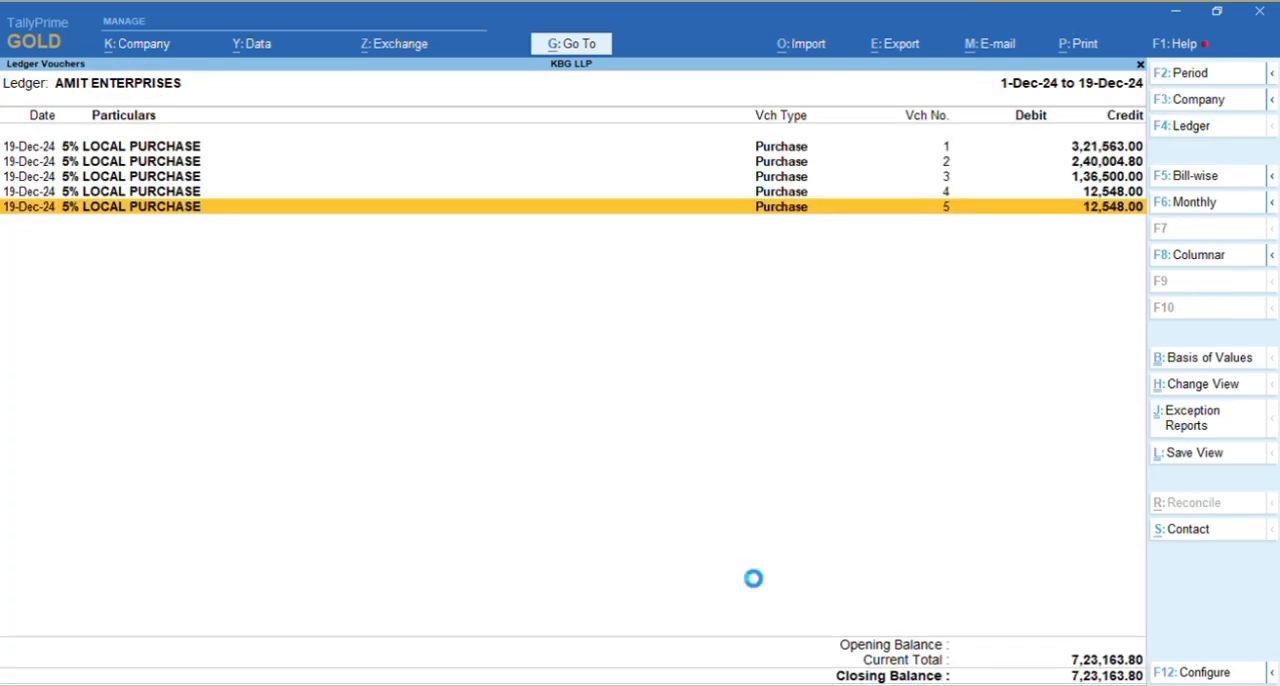
Show the AMIT ENTERPRISES ledger bill-wise and check the outstanding bill with reference 18
key(F5)
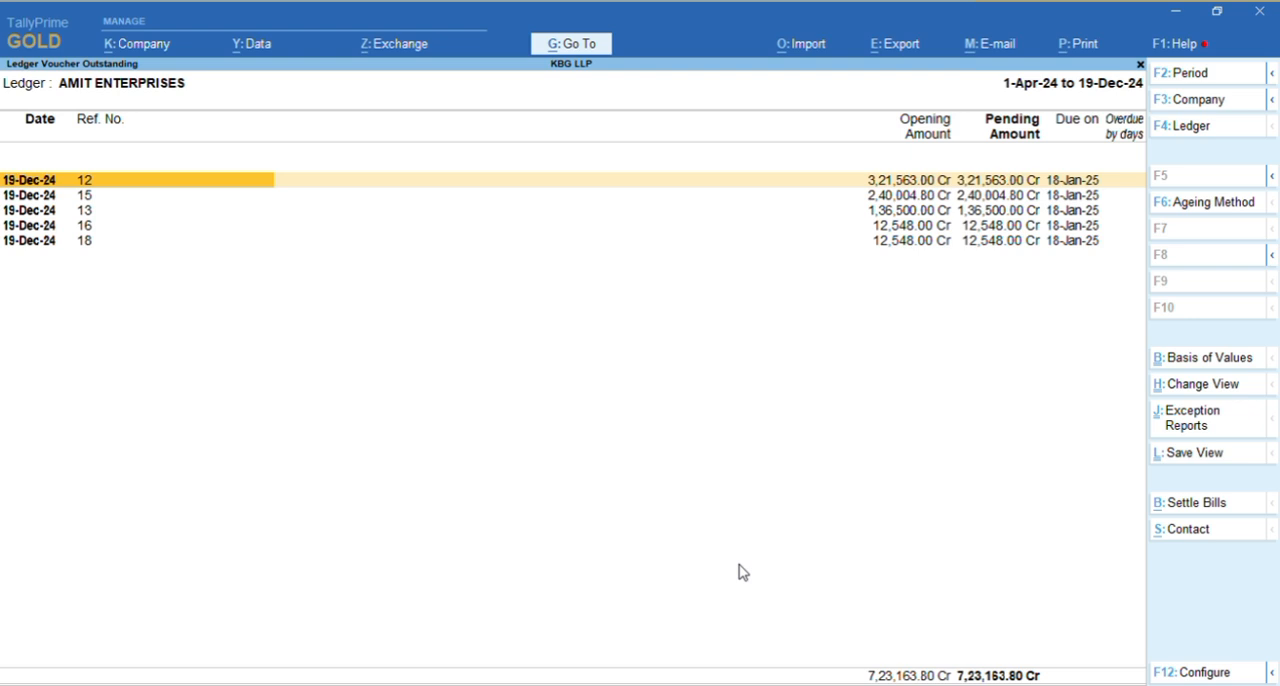
key(Down)
key(Down)
key(Down)
key(Down)
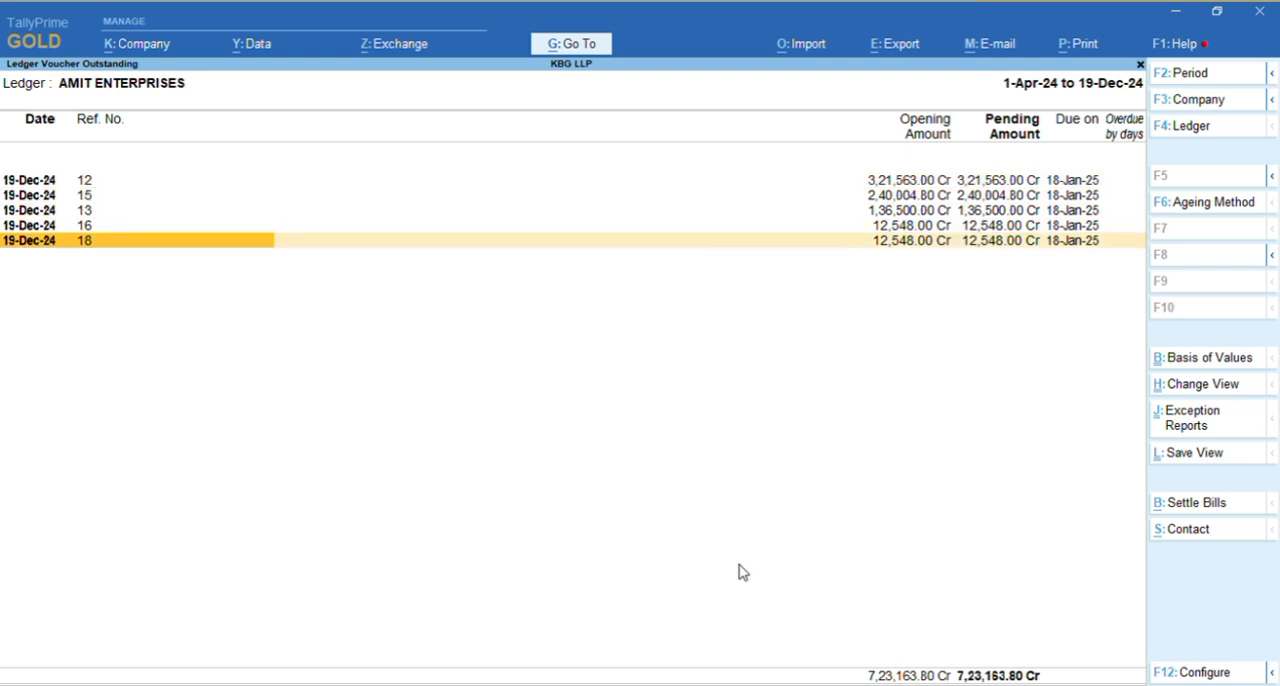
key(space)
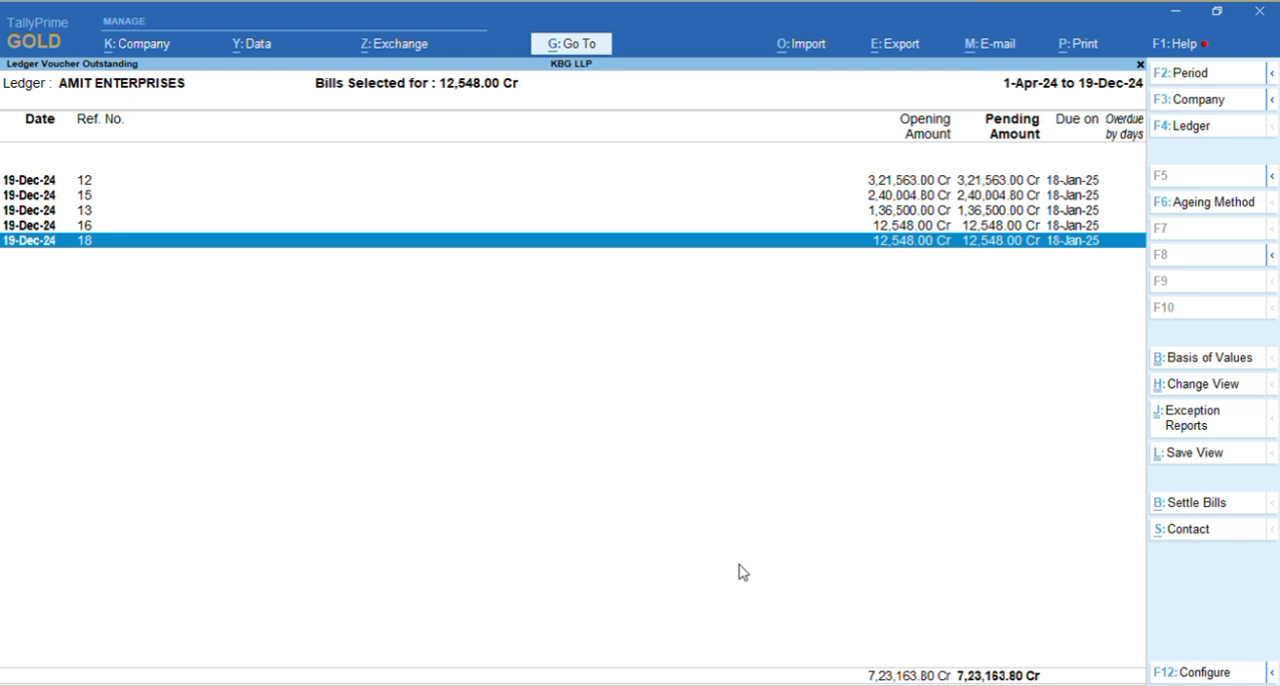
key(space)
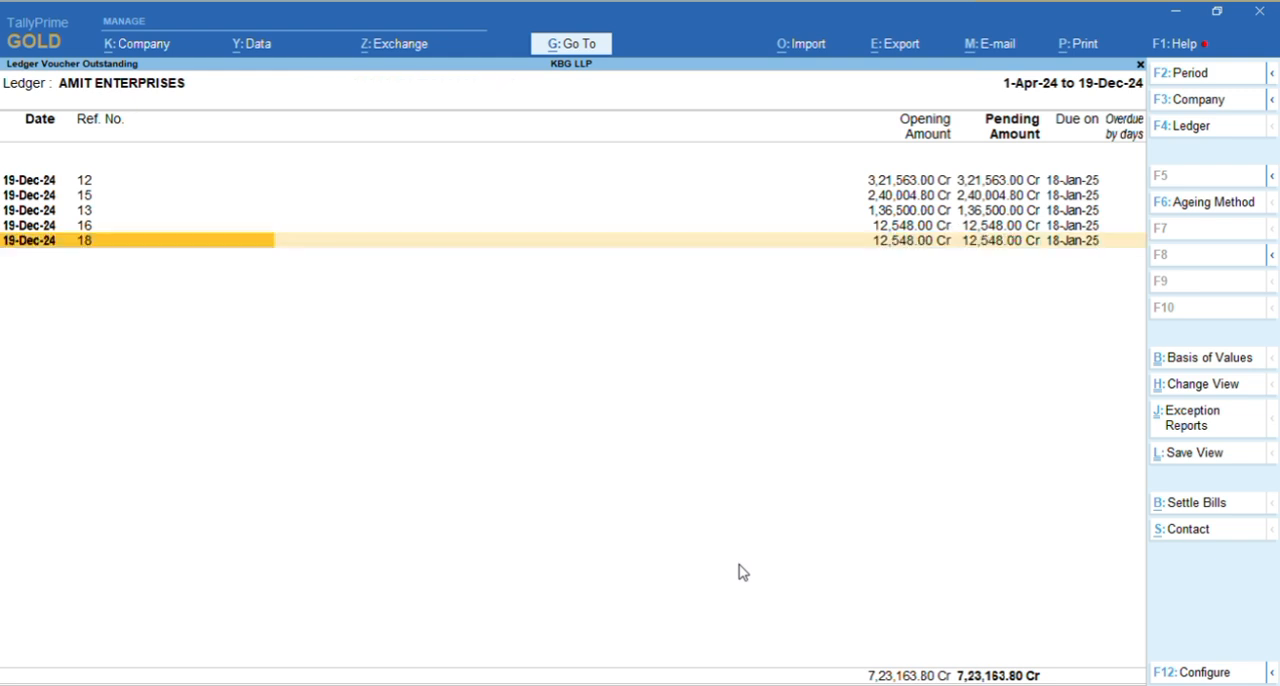
Expand outstanding bill 18 to its voucher details and open the purchase voucher listed under it
key(shift+Return)
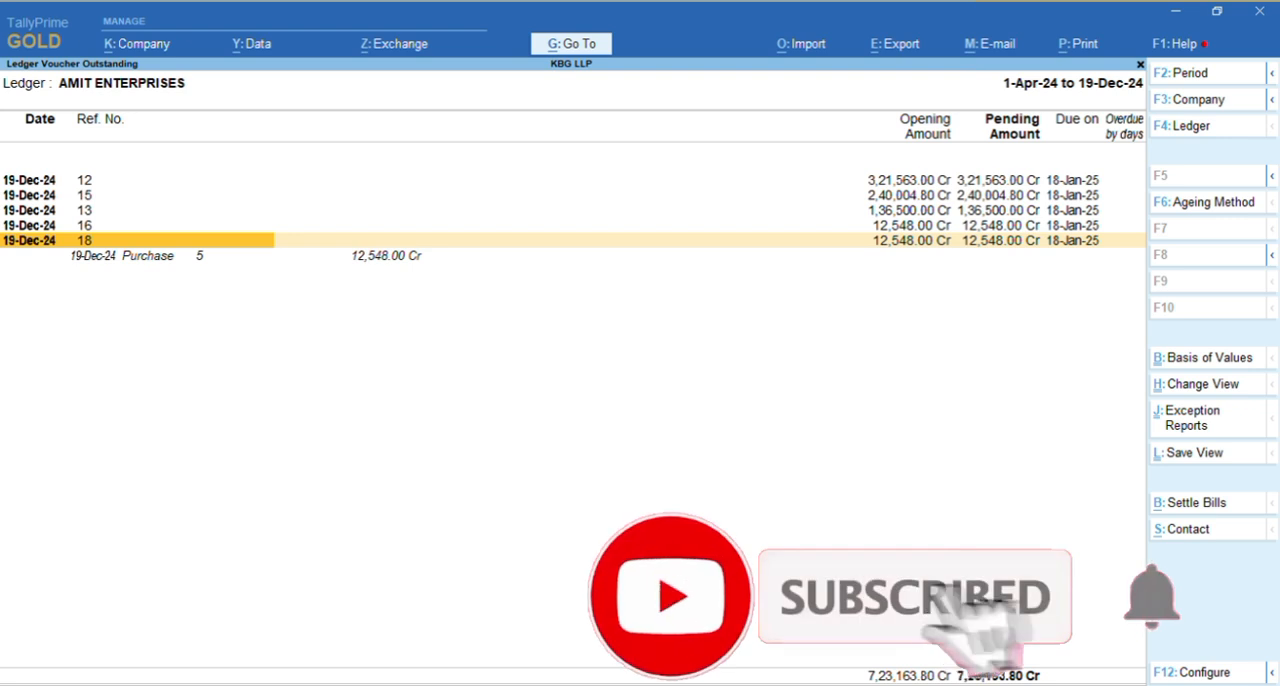
key(Down)
key(Return)
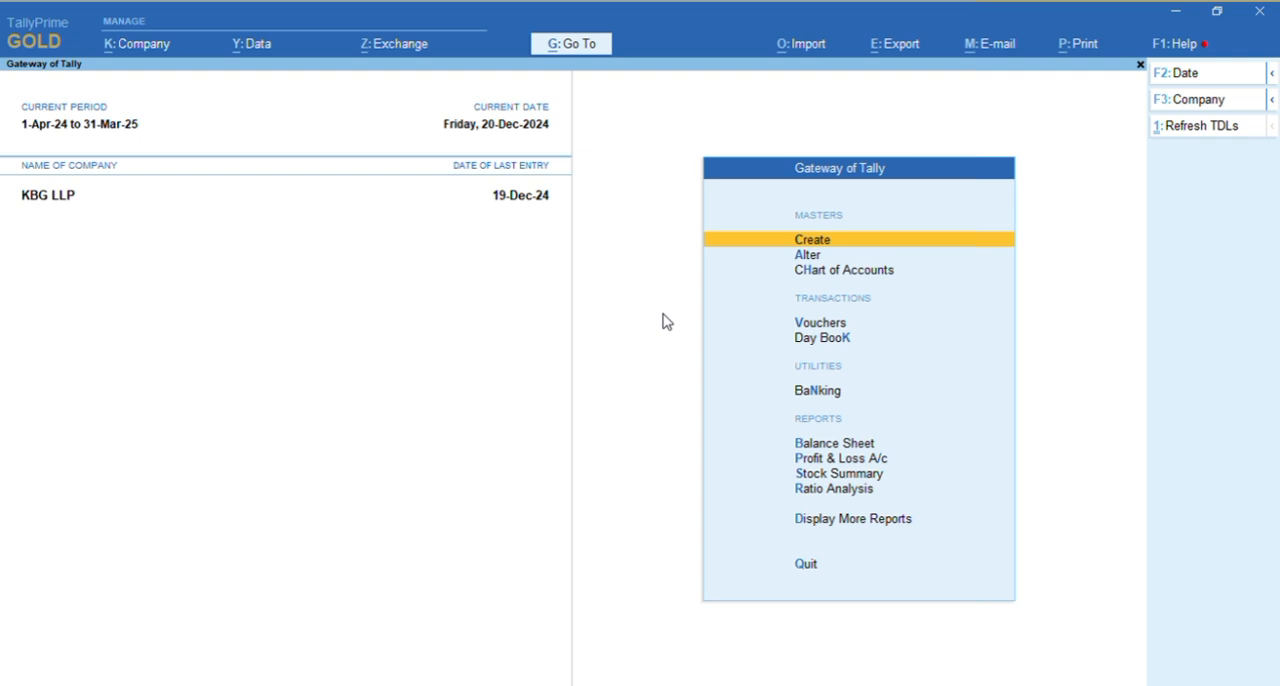
Start a new purchase voucher from the Gateway of Tally
key(Down)
key(Down)
key(Down)
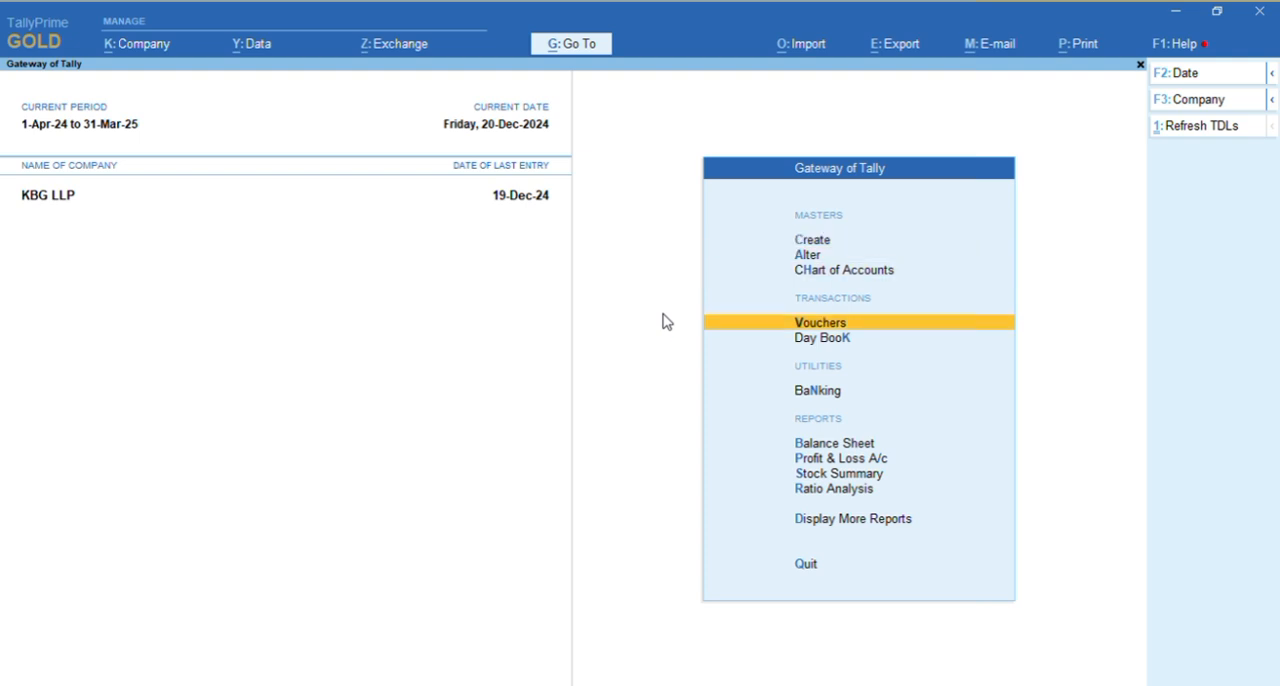
key(Return)
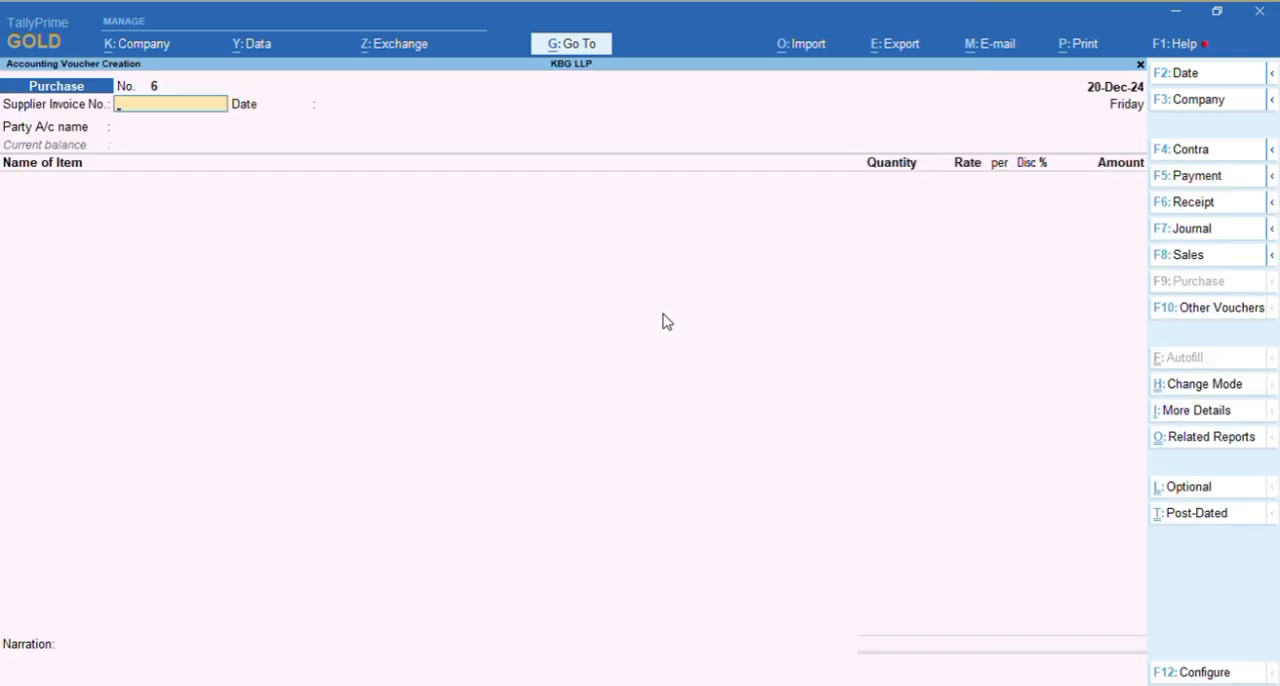
Set the new purchase voucher's date to 20-Dec-24
key(alt+Tab)
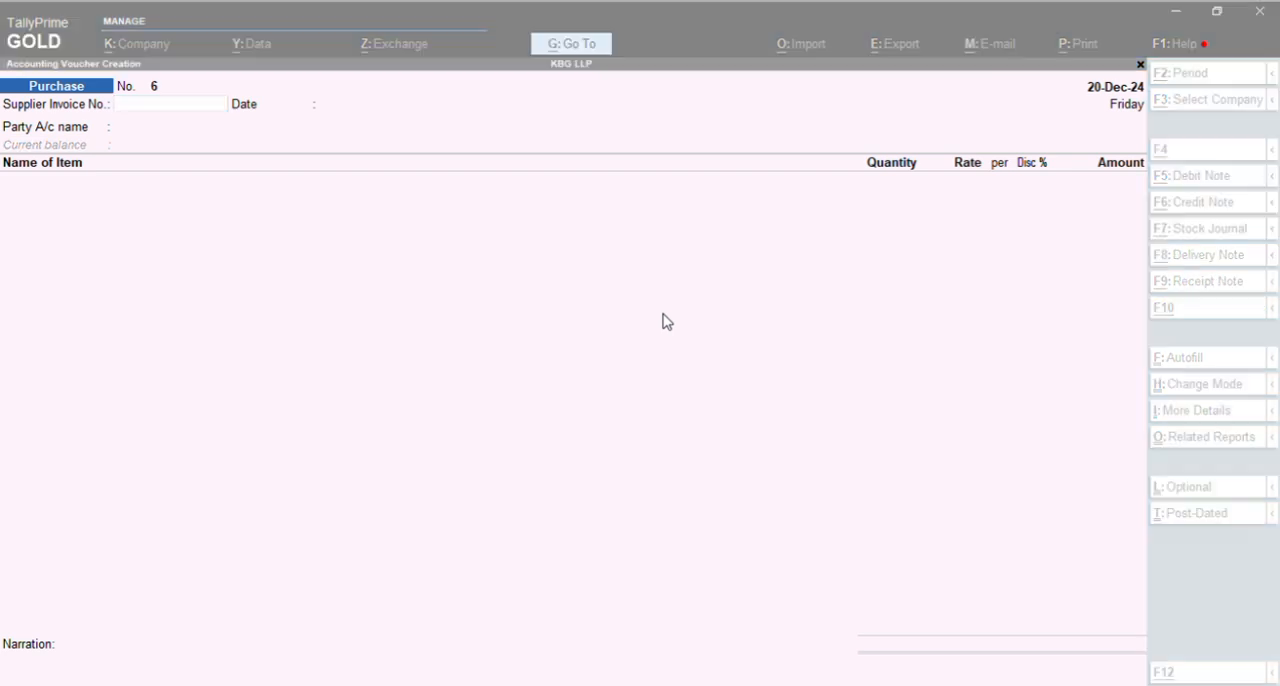
key(alt+Tab)
key(F2)
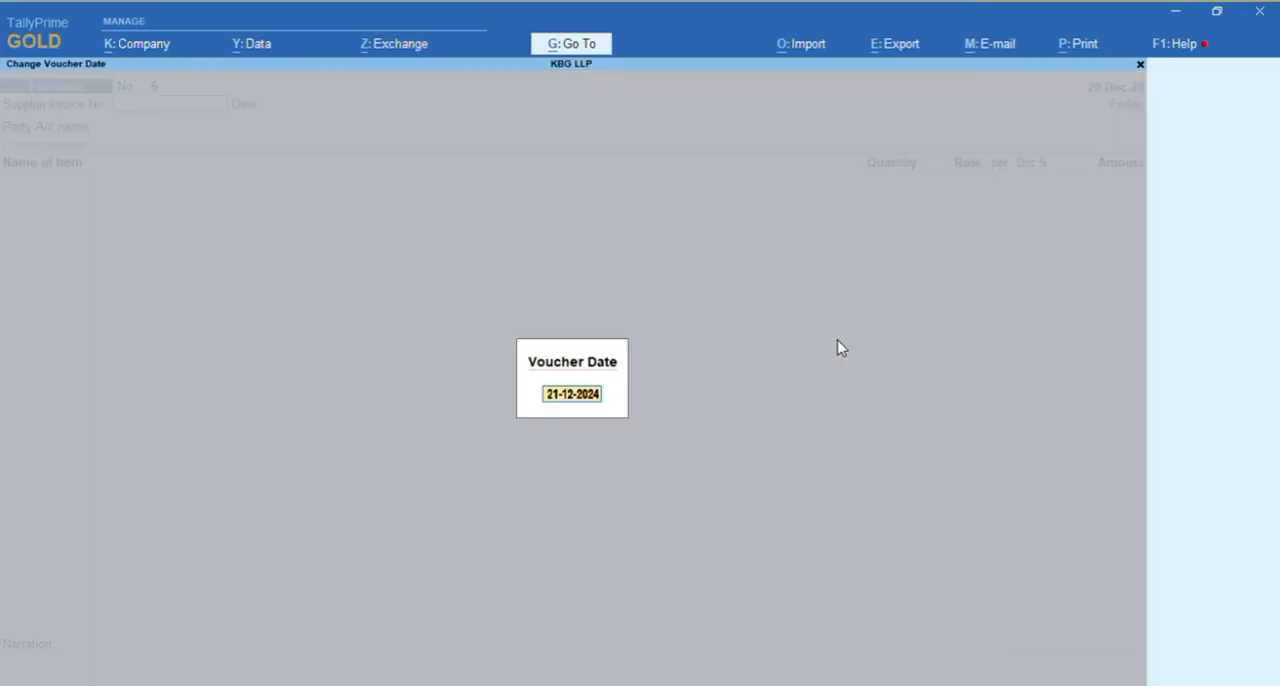
text(20-12)
key(Return)
Enter 251/24-25 from the ODHANI COLLECTION tax invoice as the supplier invoice number
key(alt+Tab)
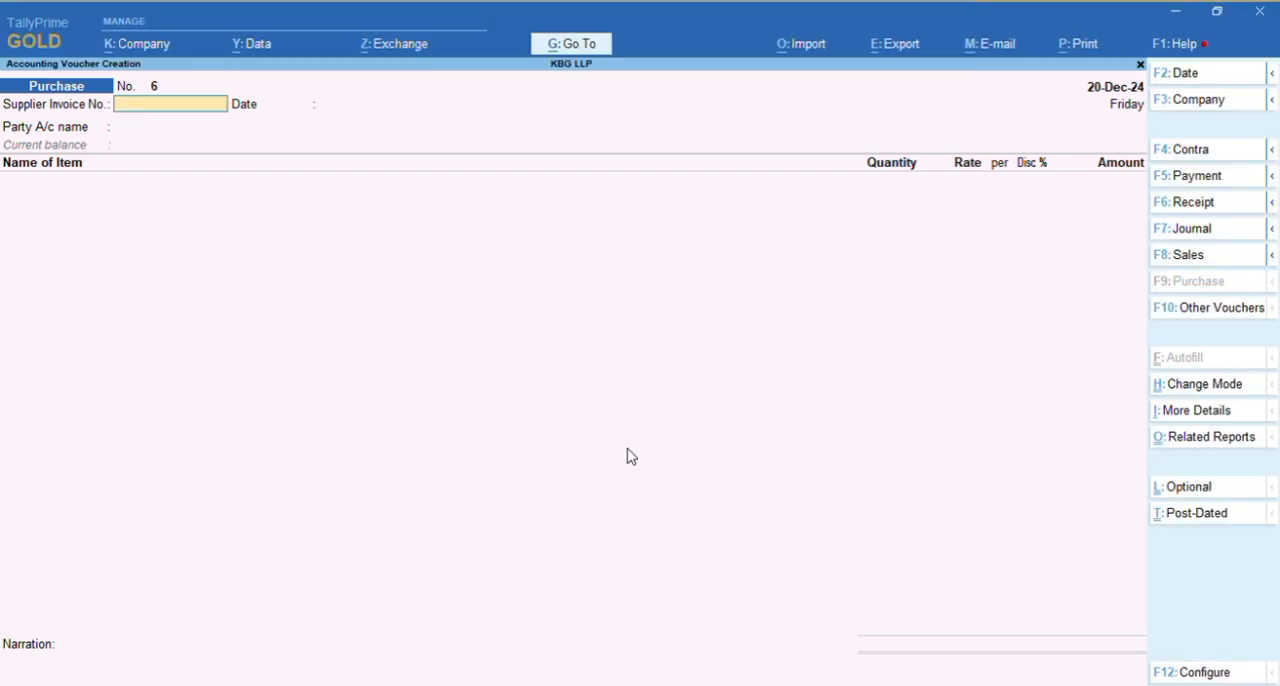
text(251/24-25)
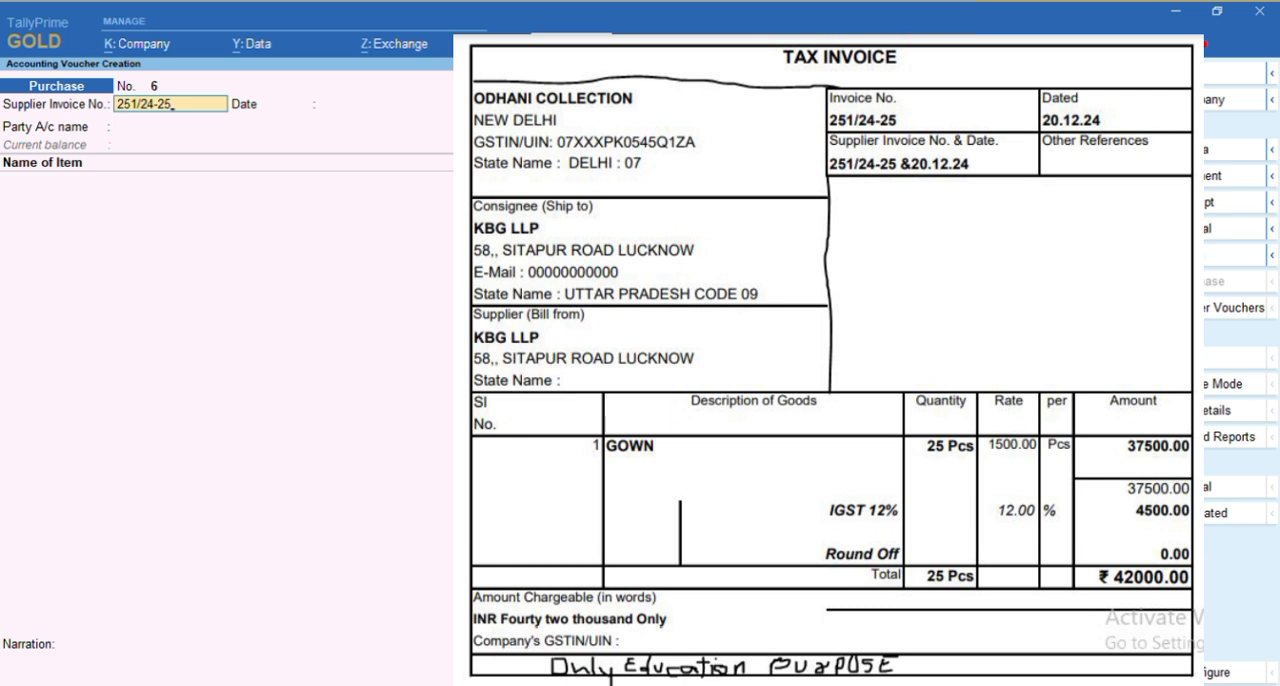
key(Return)
key(alt+Tab)
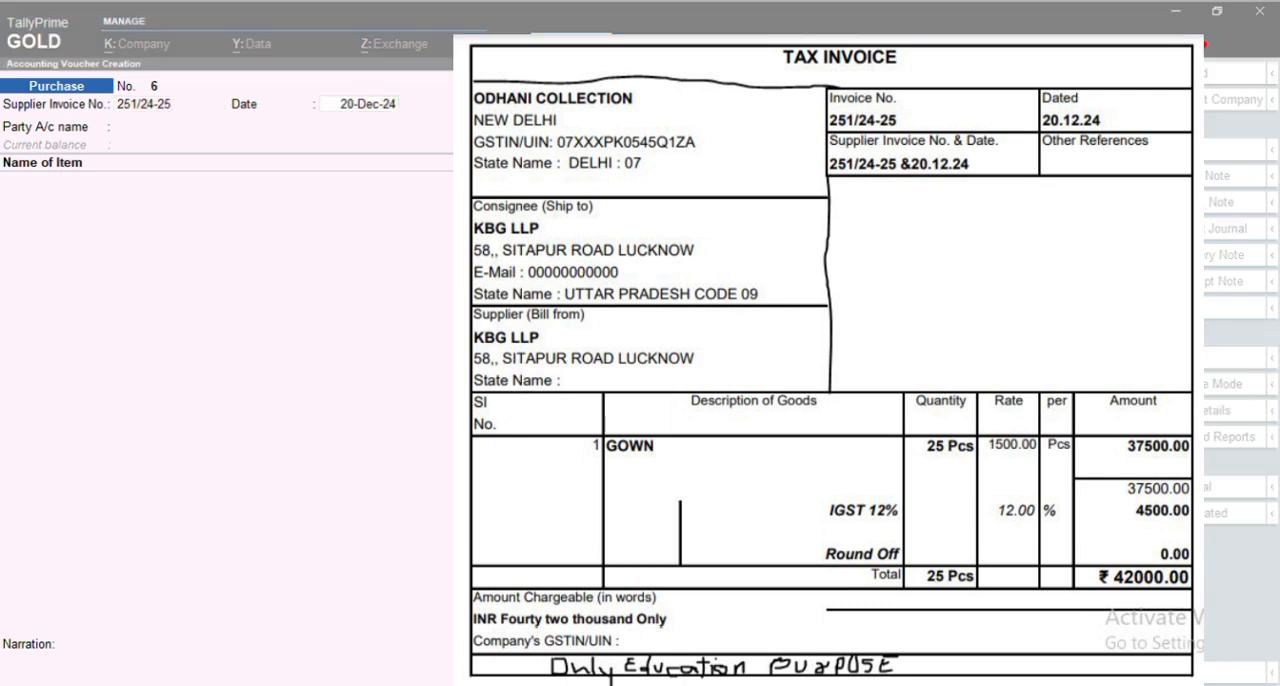
Select Odhani Collections as the party account of the purchase voucher
key(alt+Tab)
key(Return)
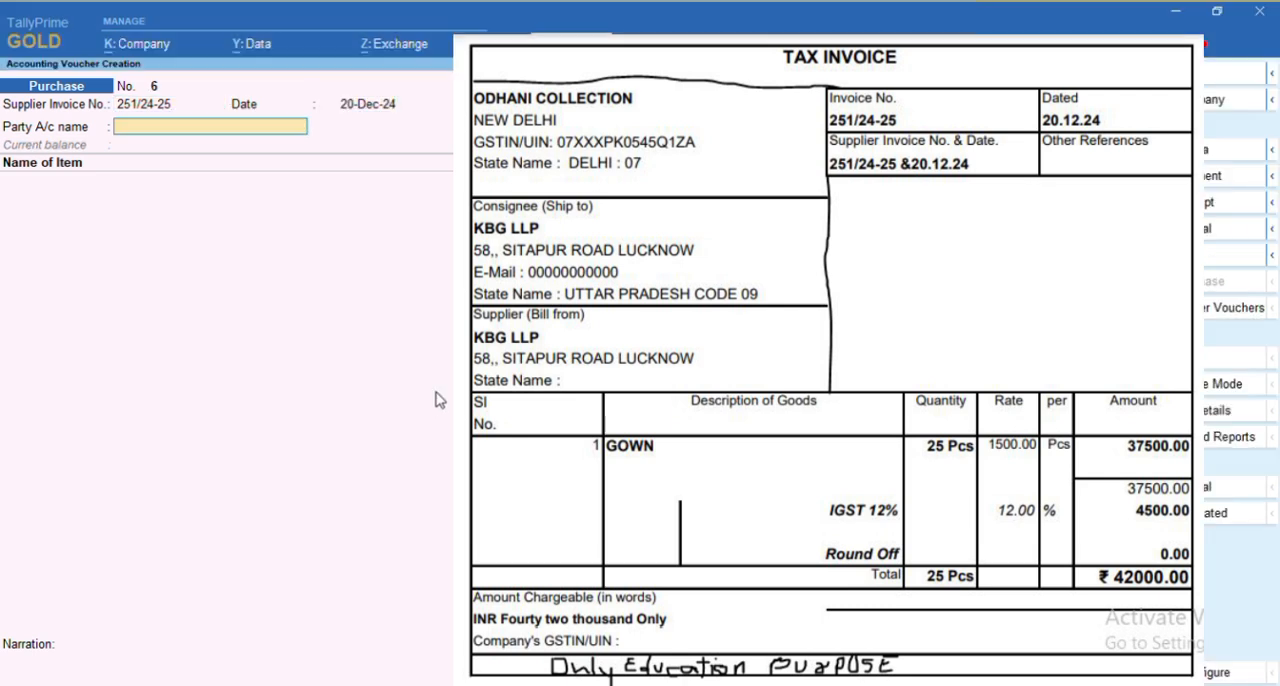
key(alt+Tab)
key(alt+Tab)
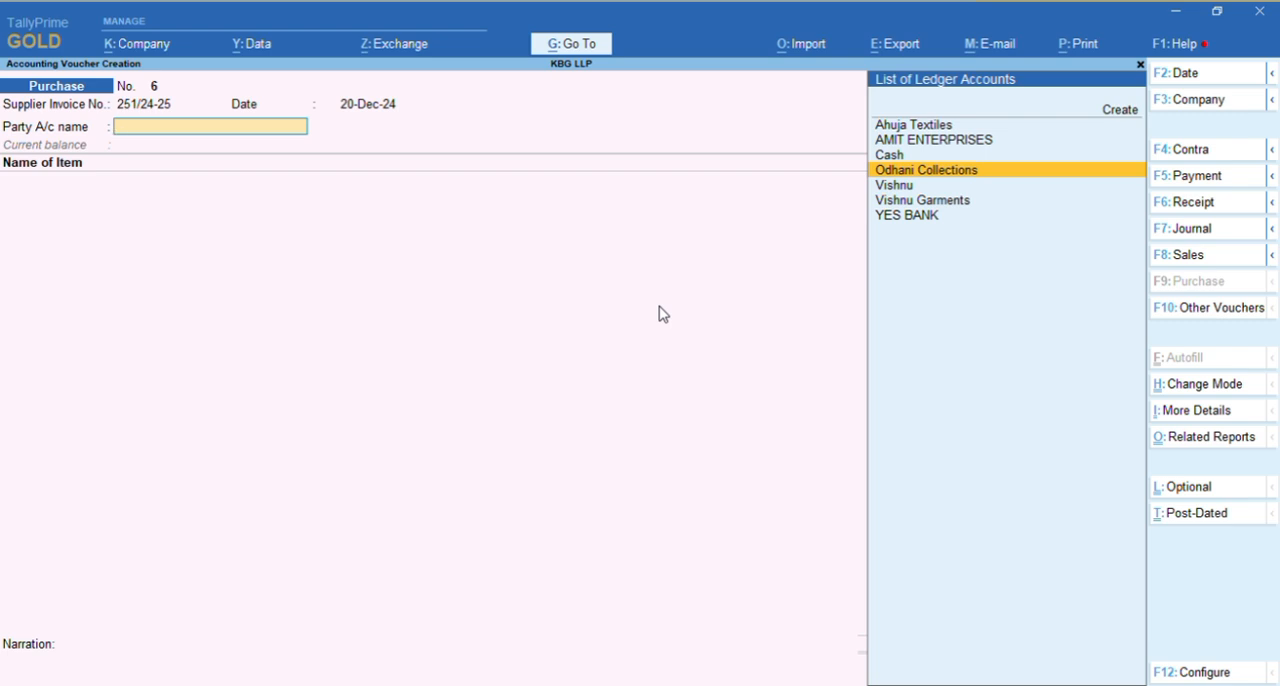
key(Return)
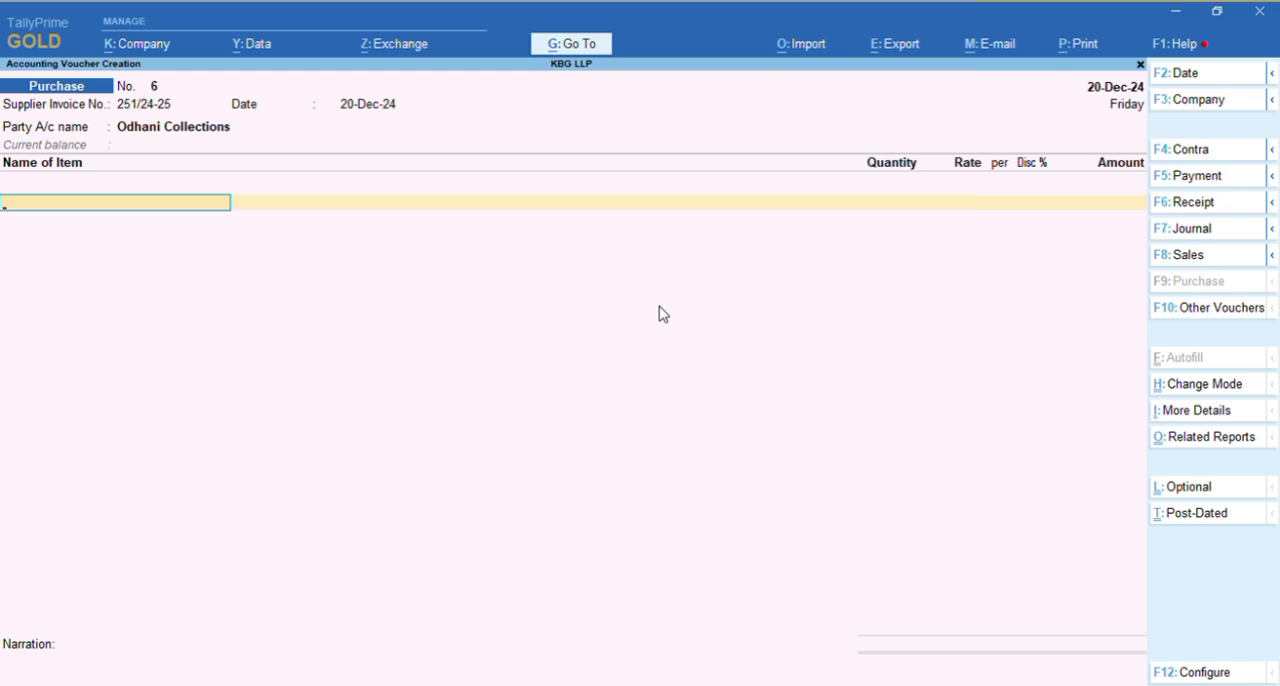
Start creating a stock item from the voucher's first item line and name it Gown
key(alt)
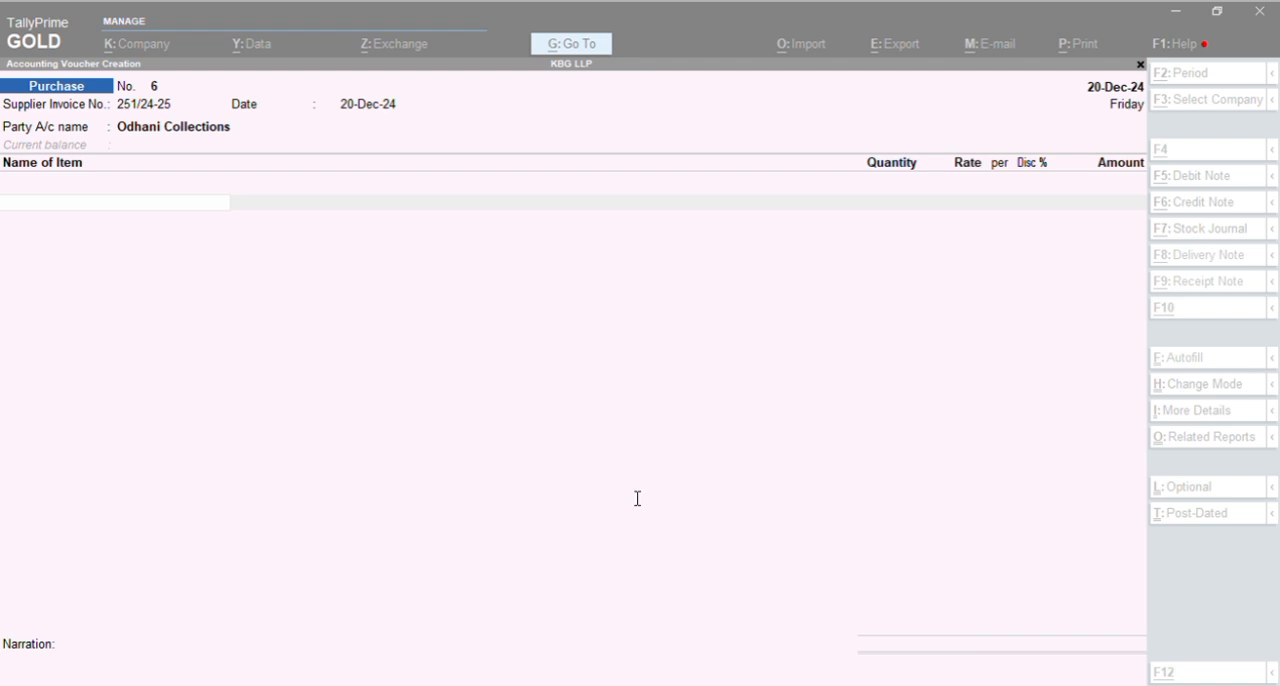
key(alt+Tab)
text(o)
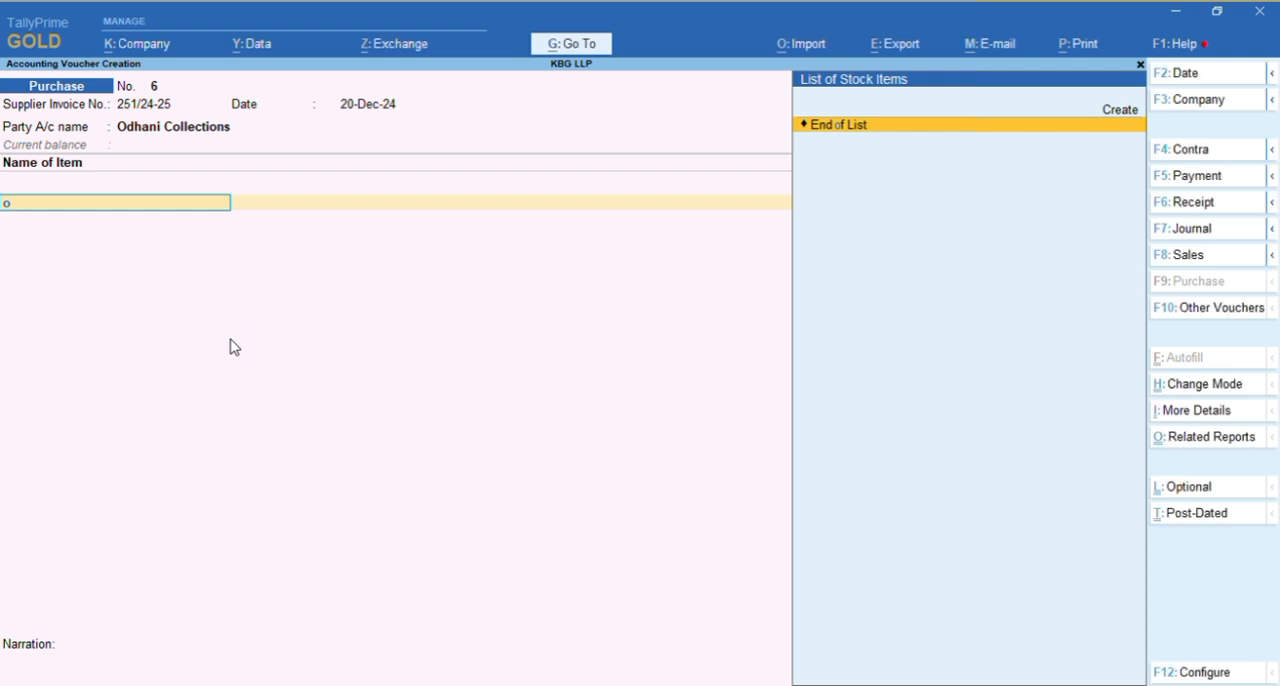
key(alt+c)
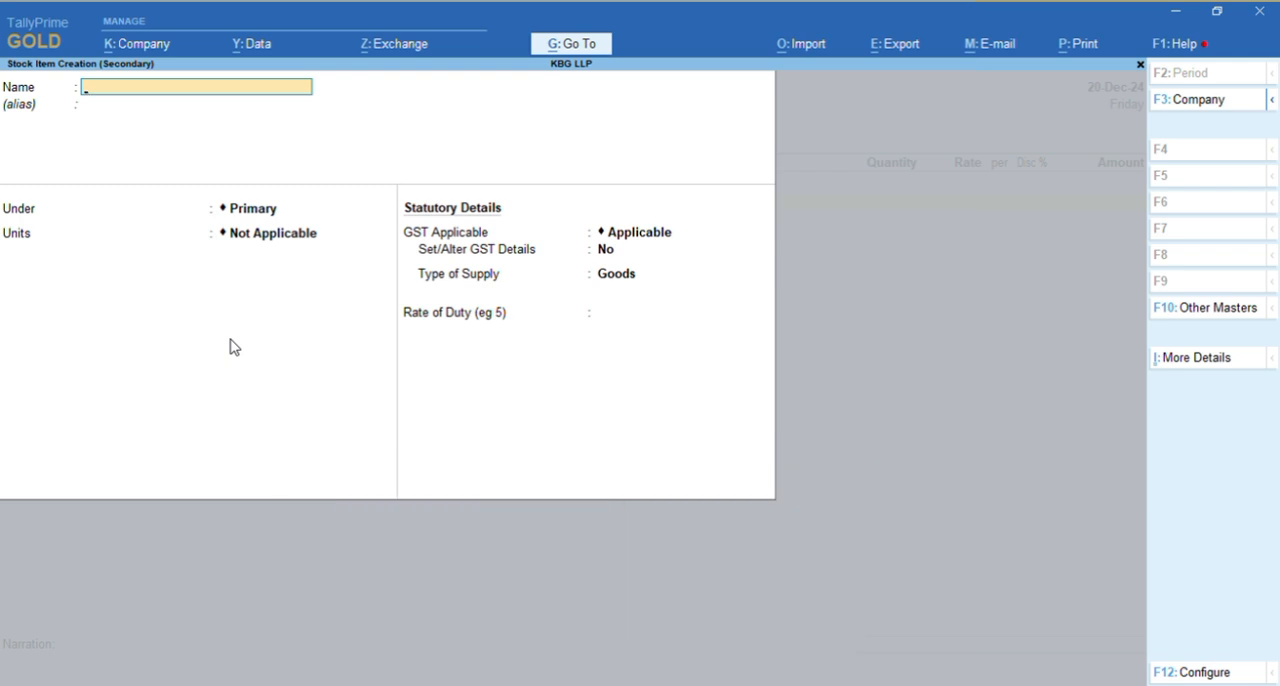
text(Gown)
key(Return)
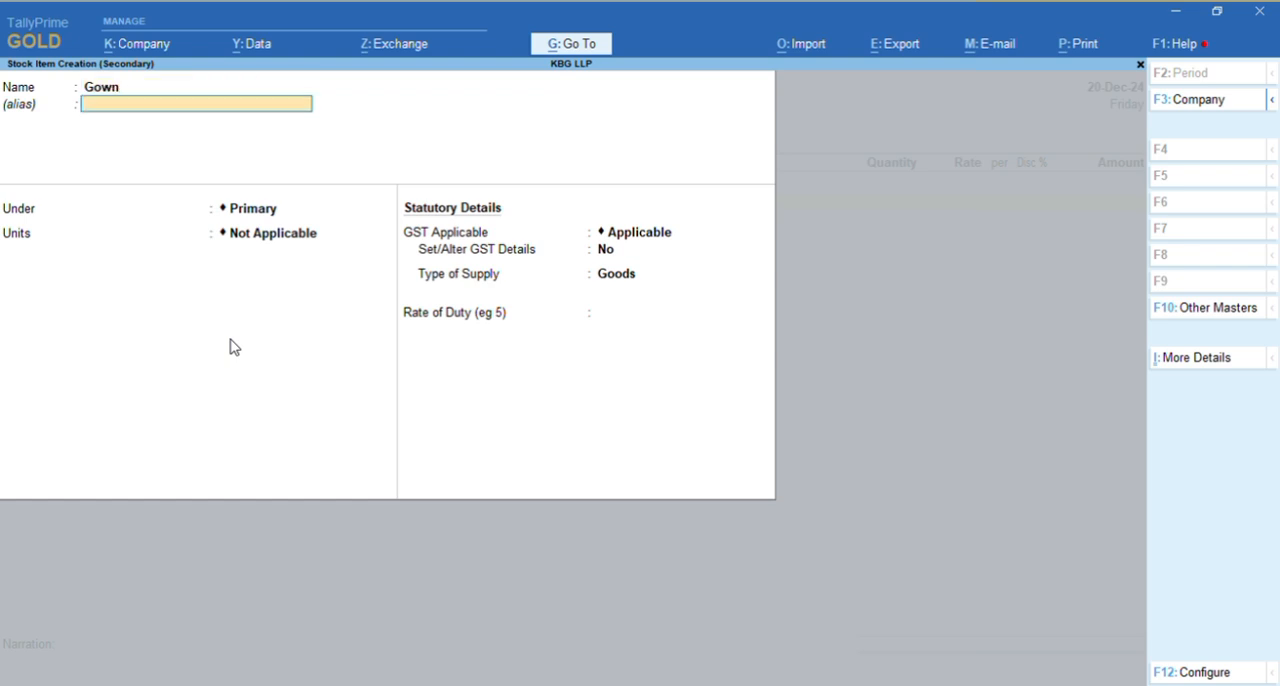
Keep the Gown item under Primary without an alias and set its units to Pcs
key(Return)
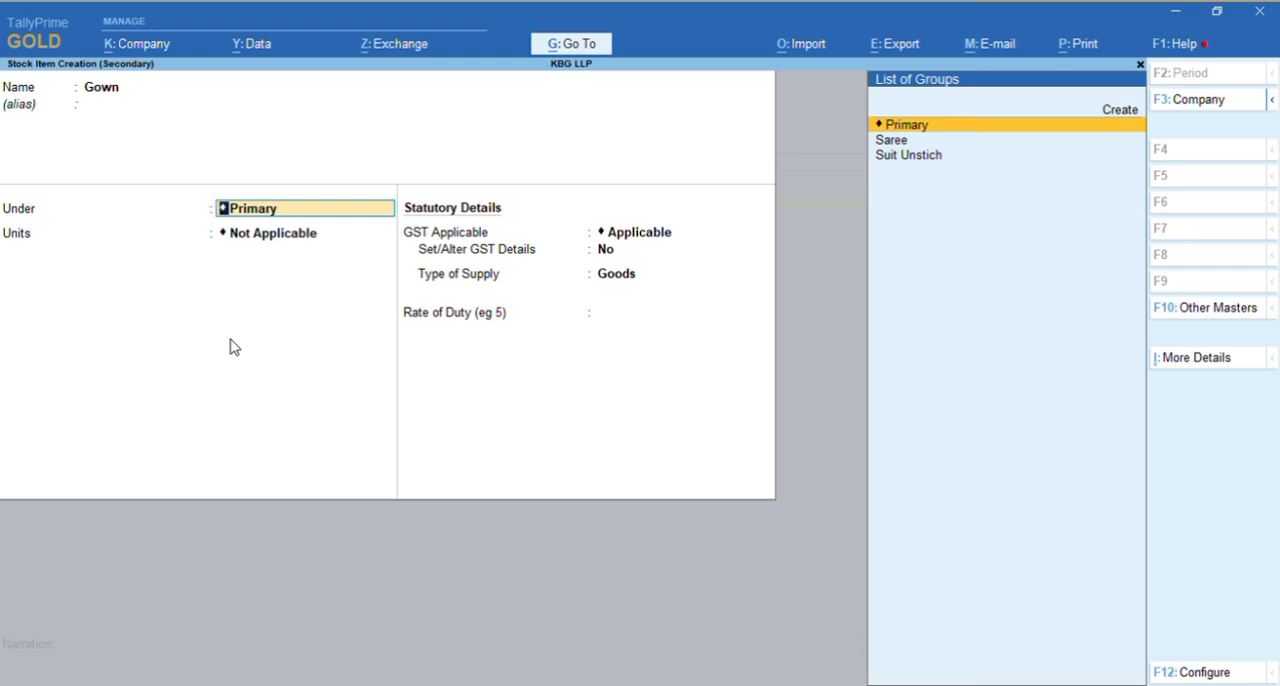
key(Return)
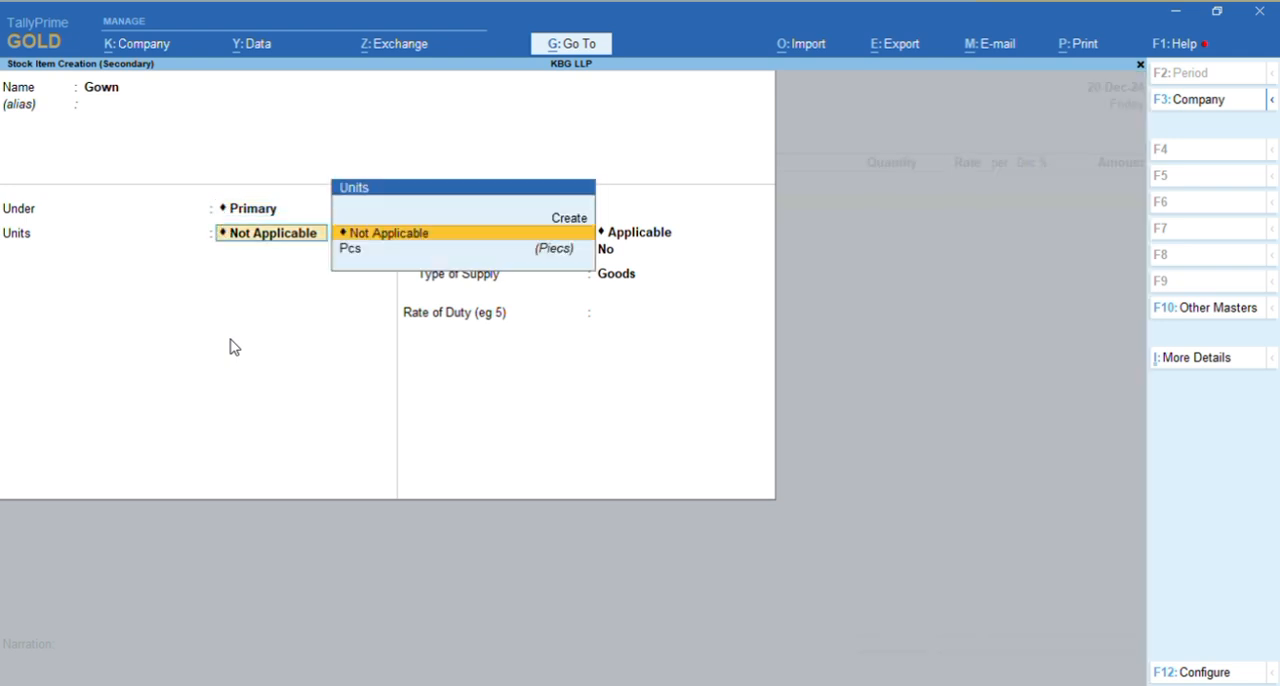
key(Down)
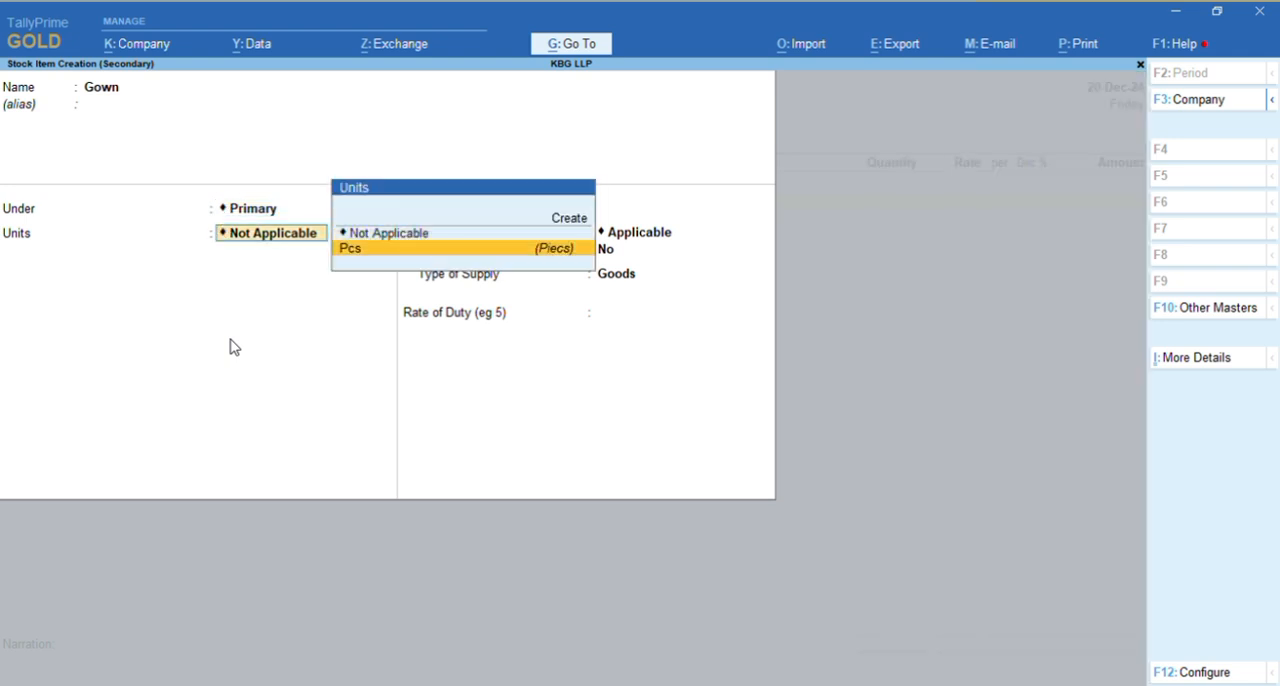
key(Return)
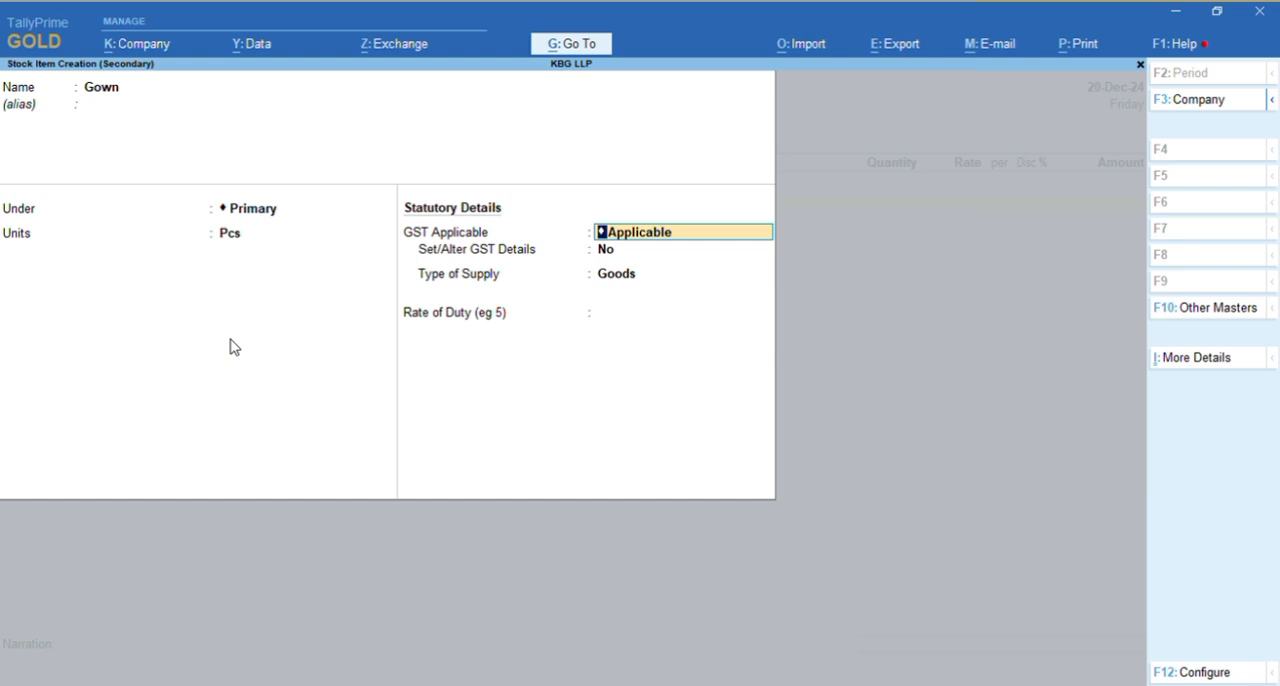
Enable GST details for Gown, keep their default values and the Goods supply type, and save the stock item
key(Return)
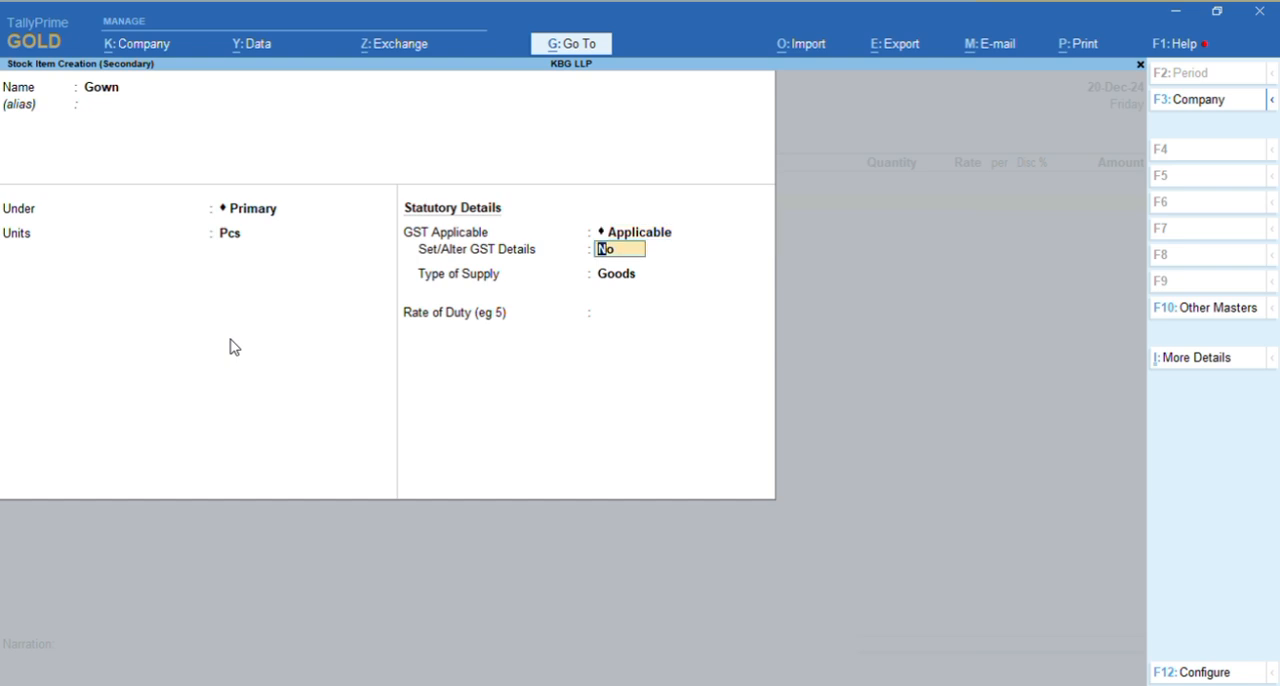
text(y)
key(Return)
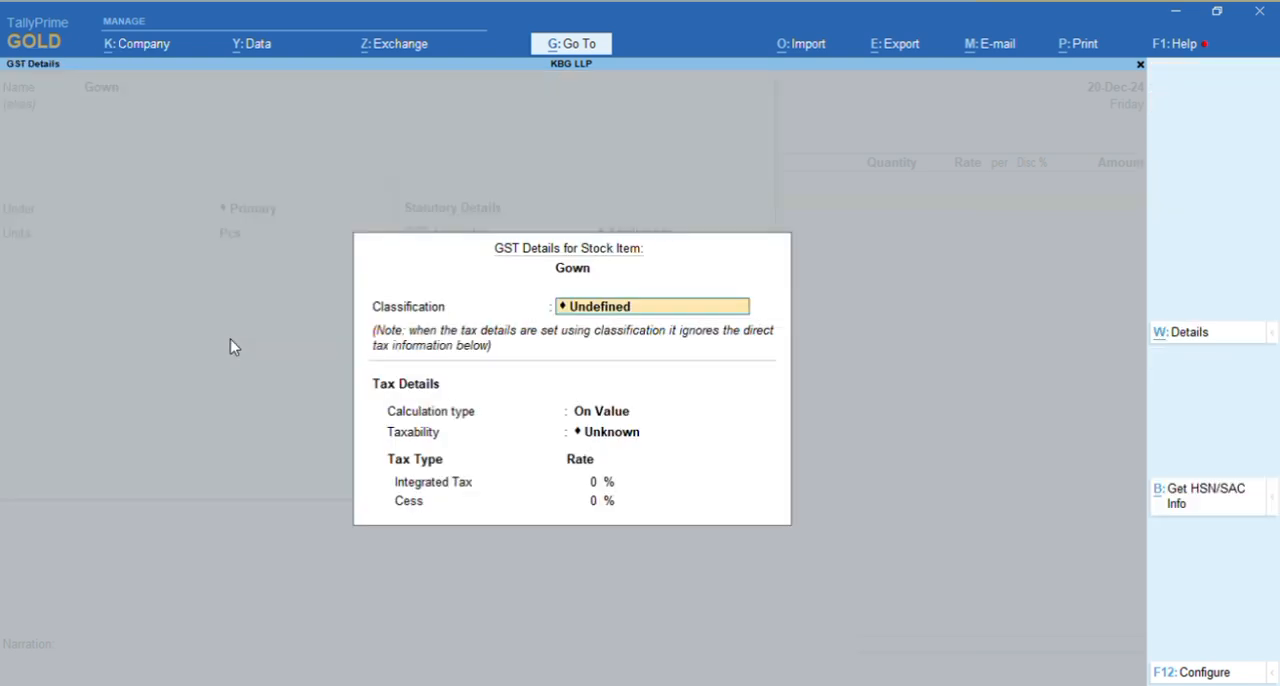
key(Return)
key(Return)
key(Return)
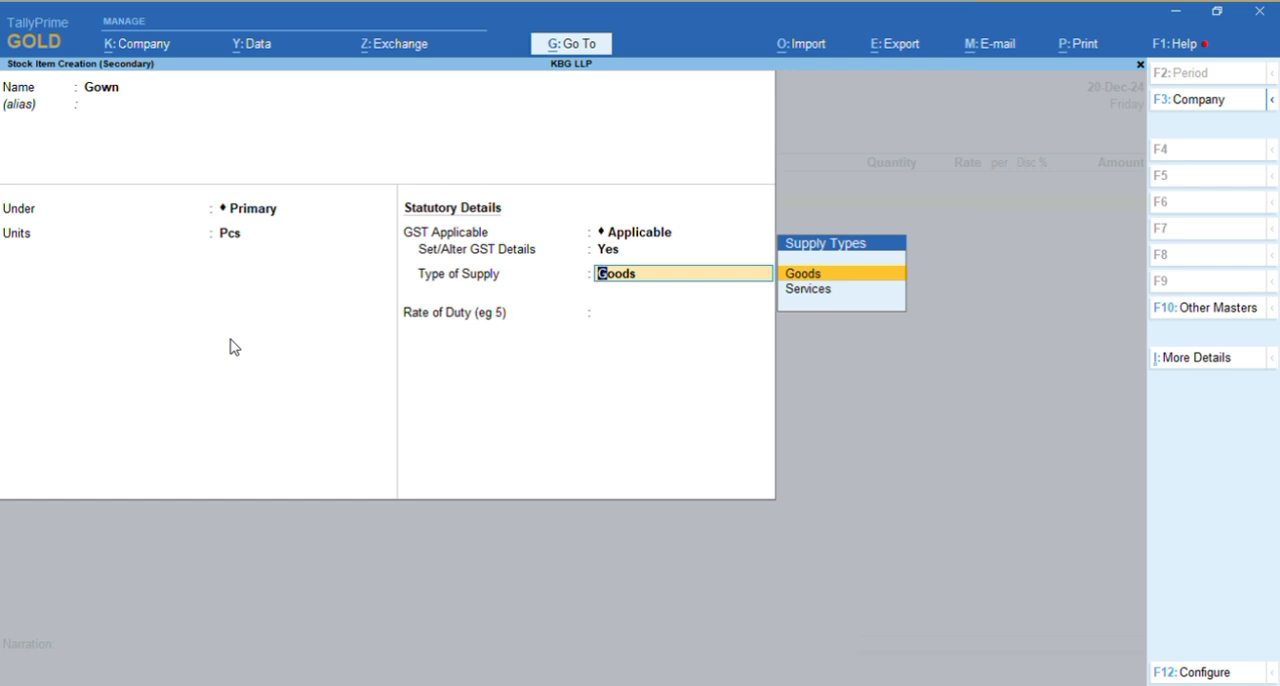
key(Return)
key(Return)
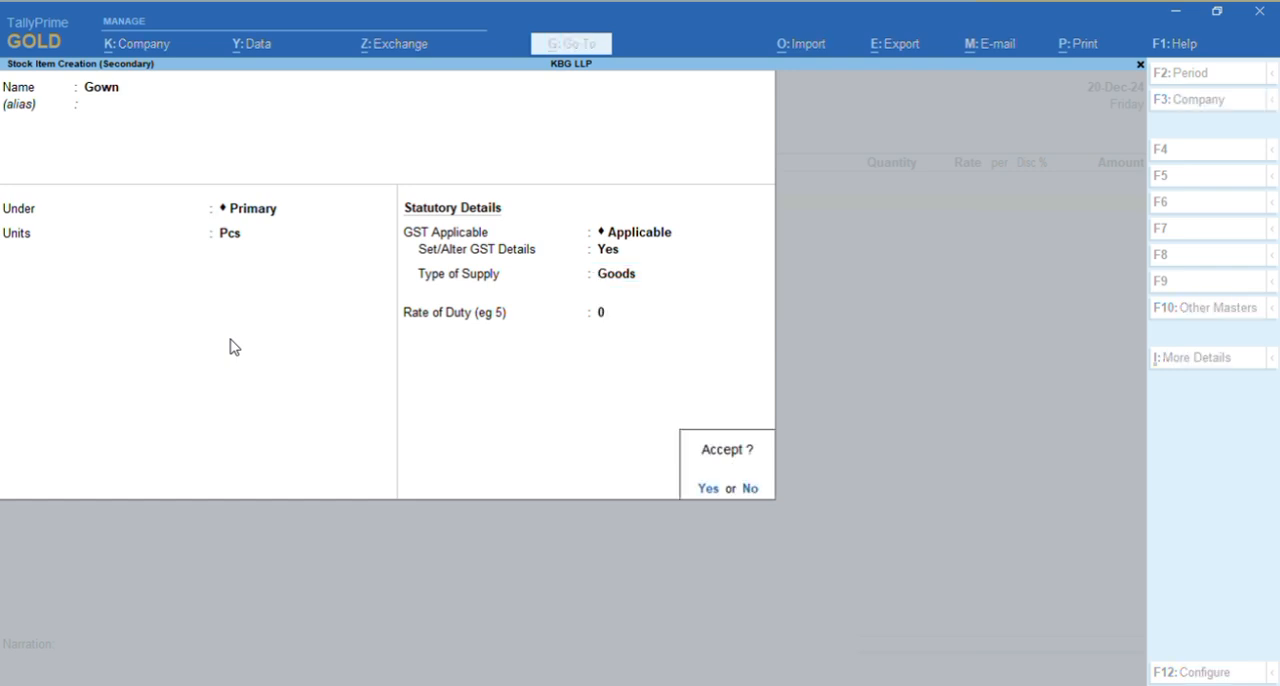
key(Return)
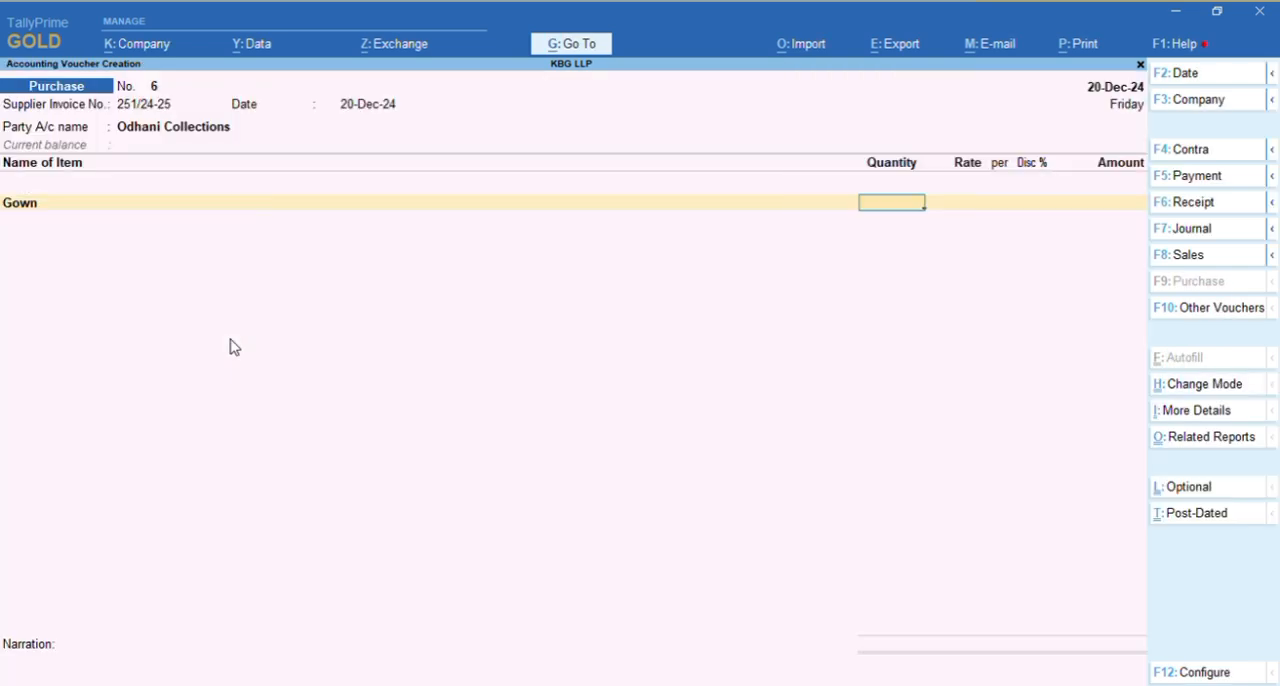
key(alt+Tab)
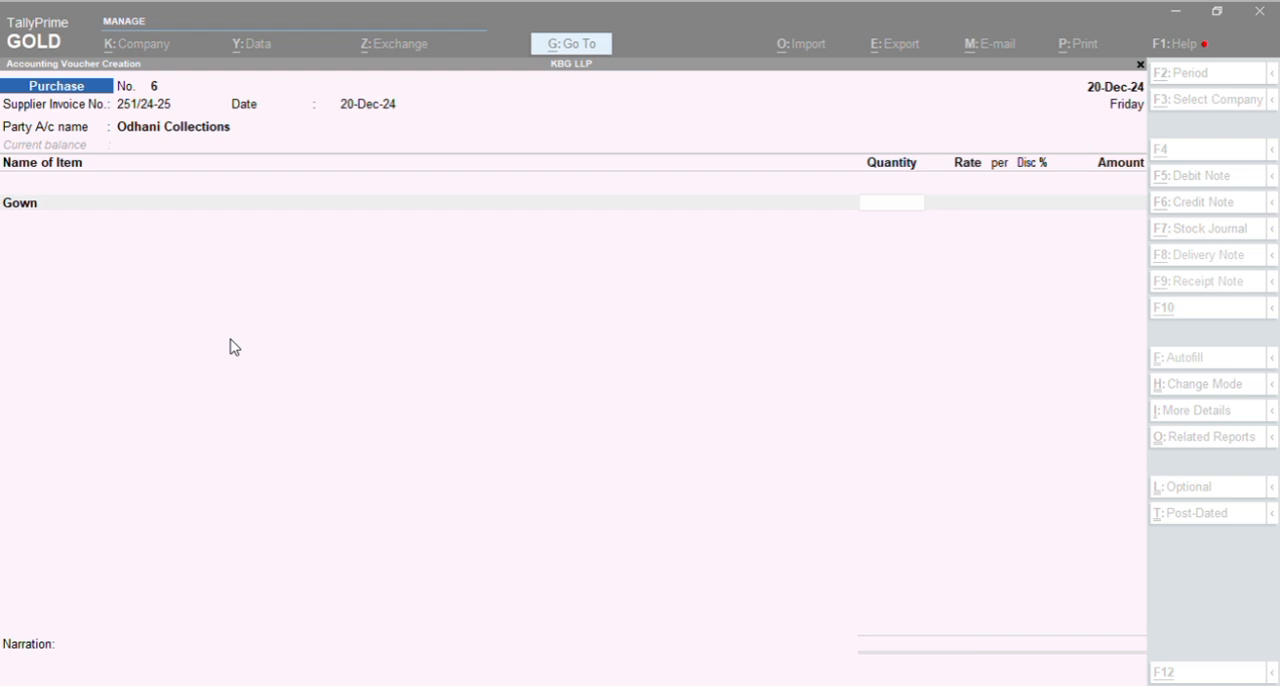
key(alt+Tab)
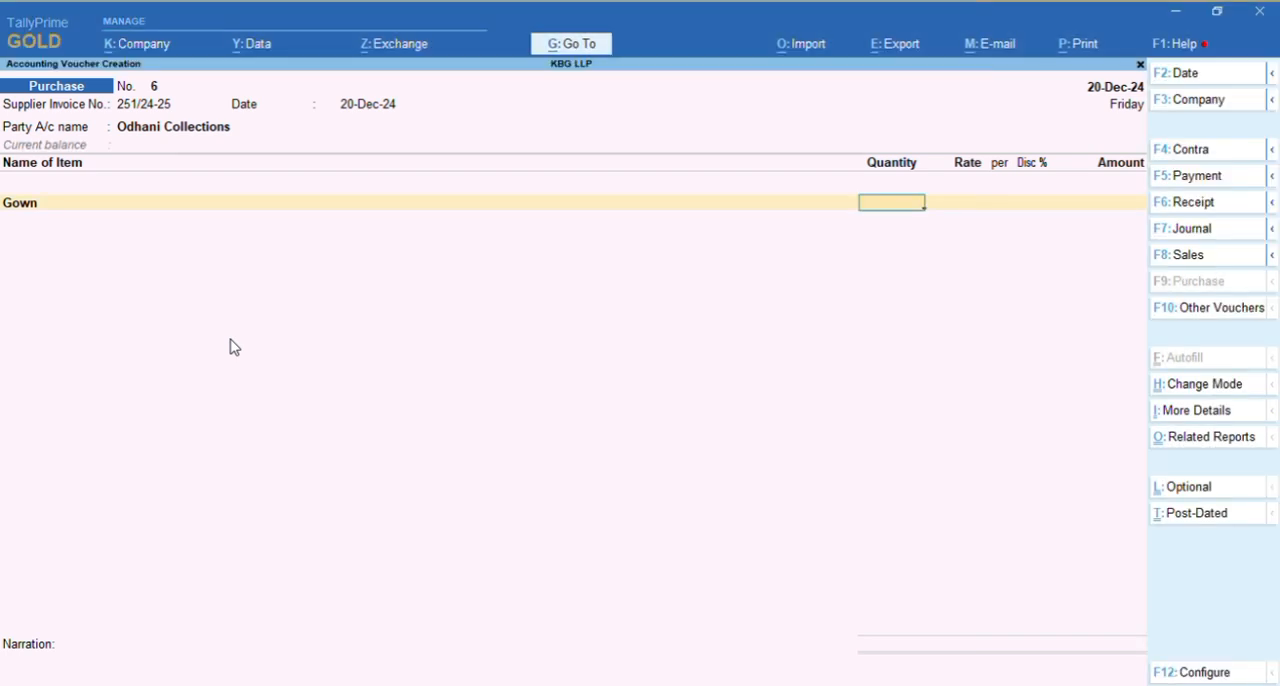
text(620419)
key(Return)
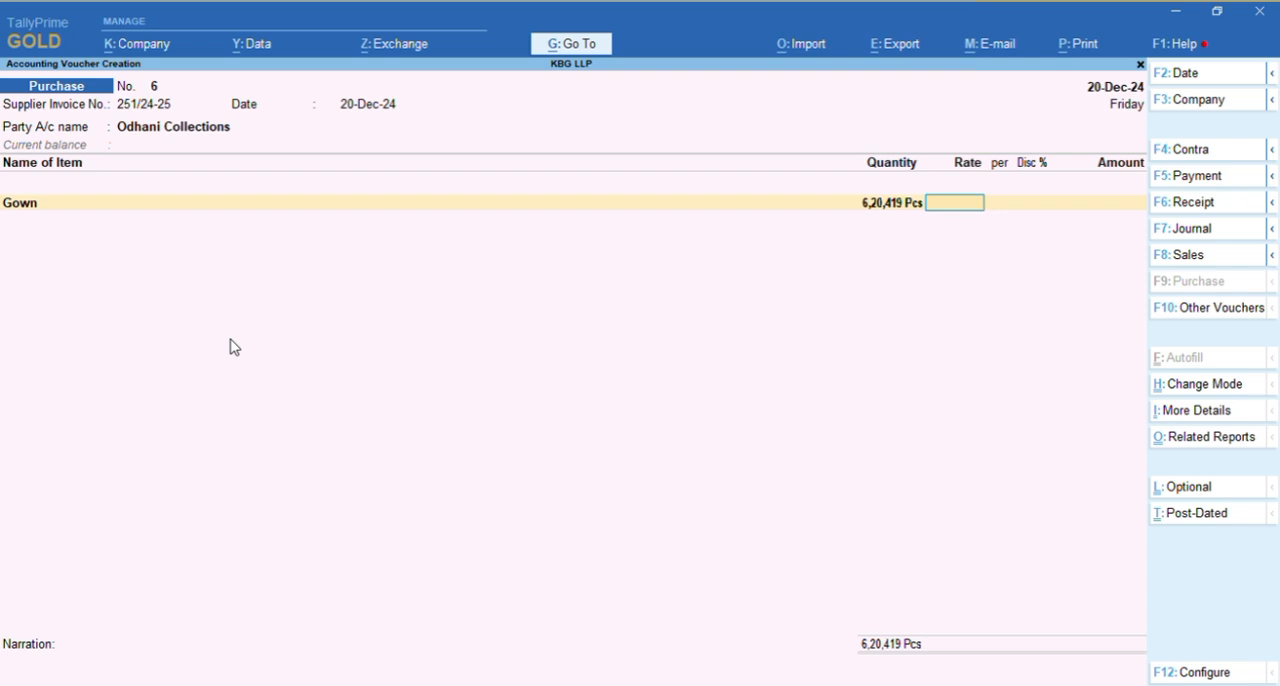
key(BackSpace)
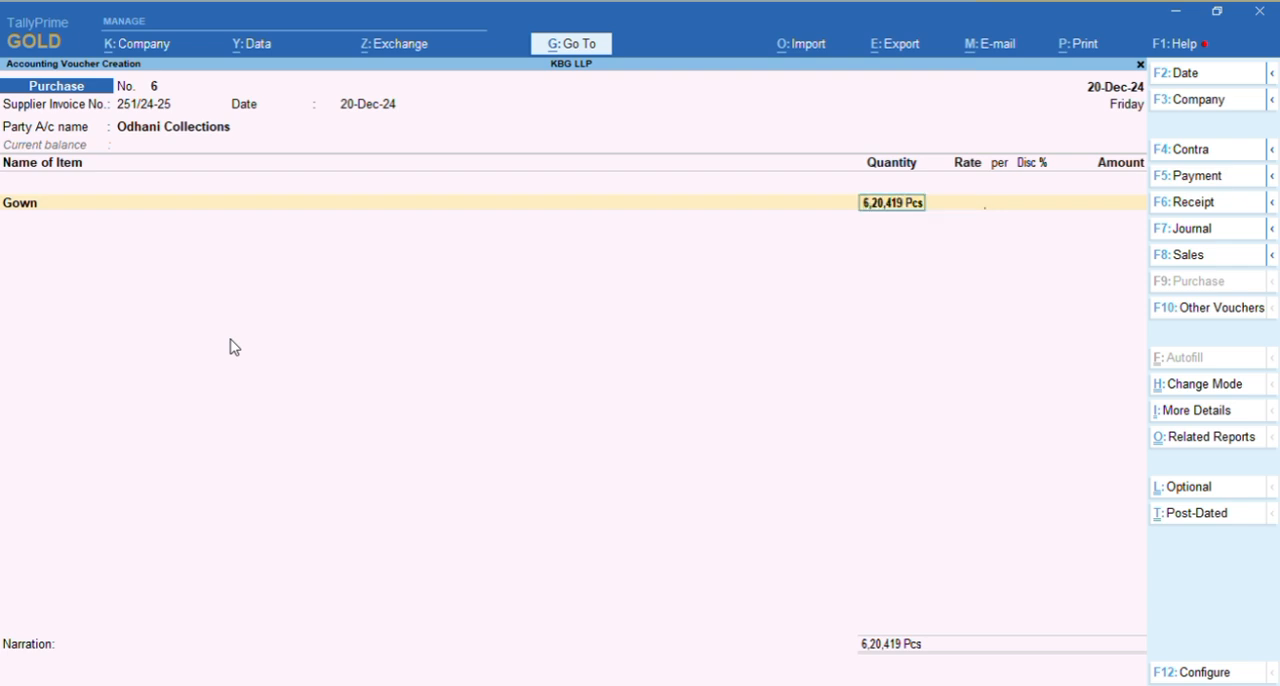
Enter a quantity of 25 Pcs at a rate of 1500 per Pcs for Gown, as on the tax invoice
key(alt+Tab)
key(alt+Tab)
text(25)
key(Return)
key(alt+Tab)
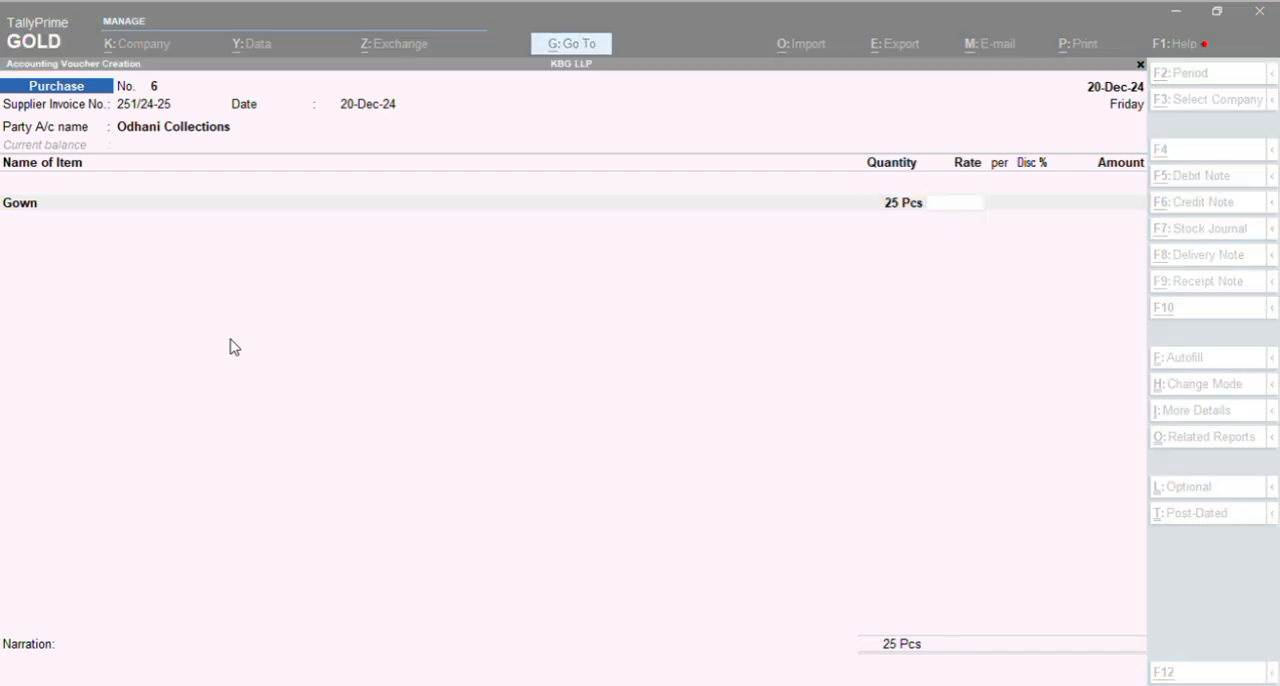
Compare the Gown line's amount in the voucher with the ODHANI COLLECTION tax invoice
key(alt+Tab)
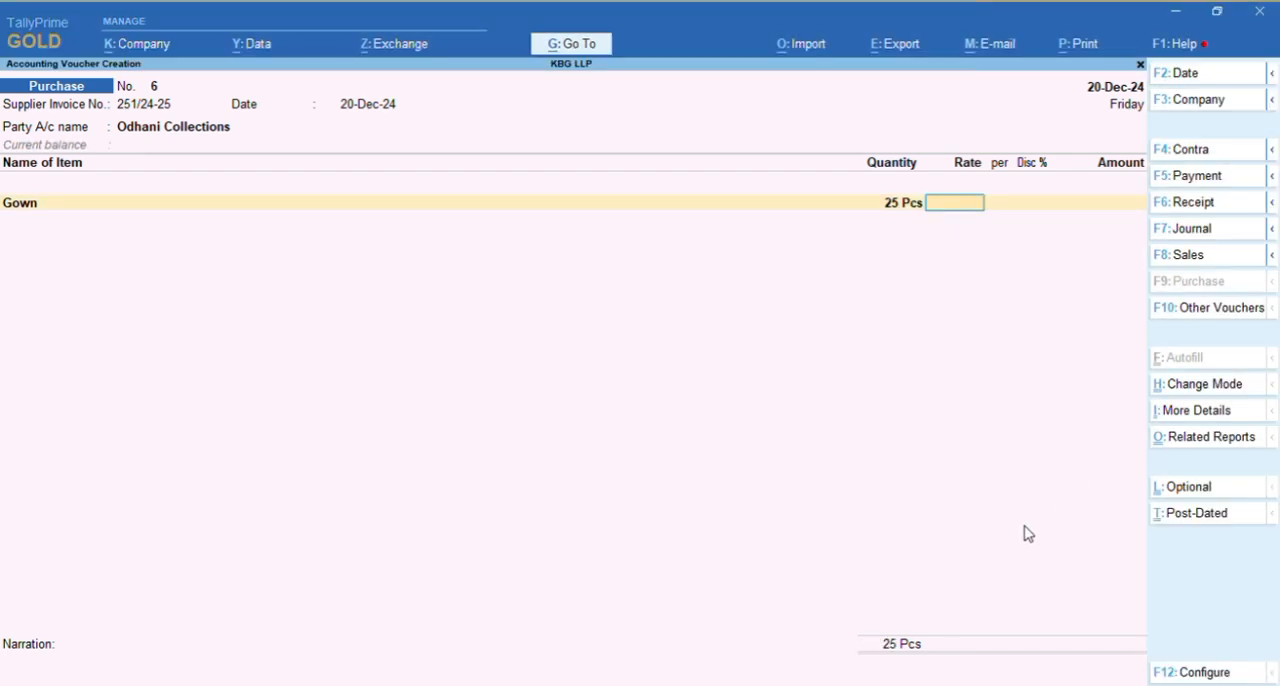
text(1500)
key(Return)
key(Return)
key(Return)
key(alt+Tab)
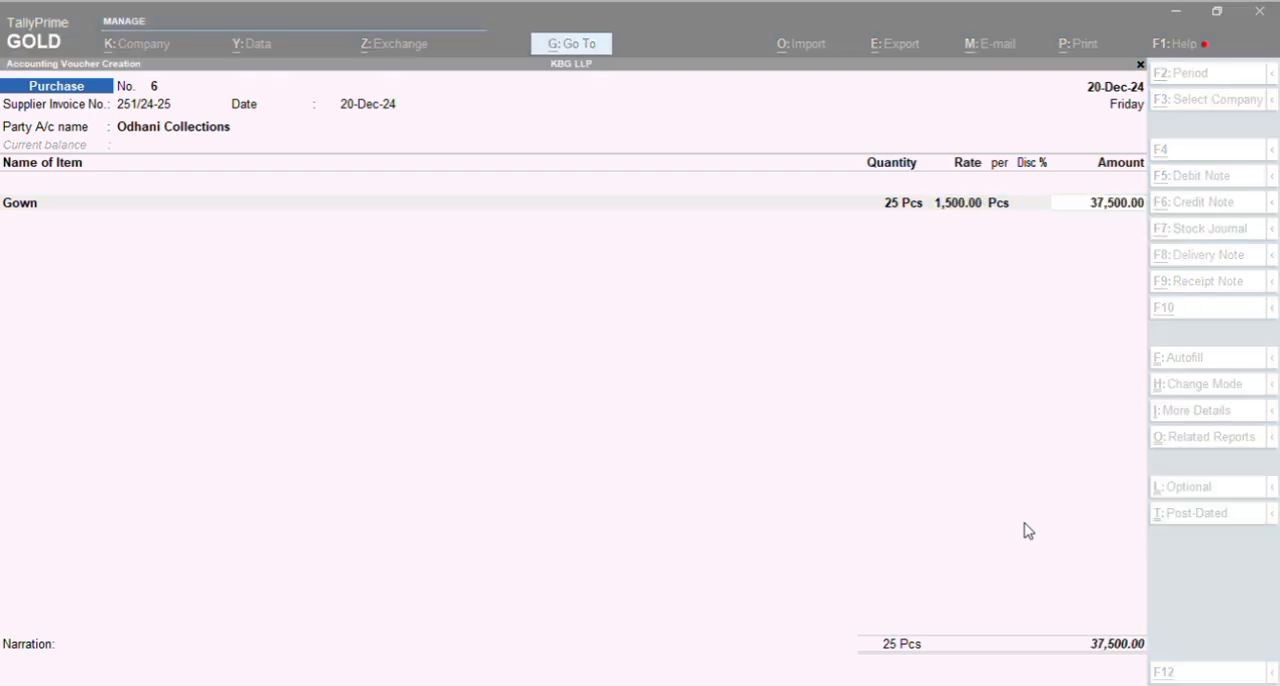
key(alt+Tab)
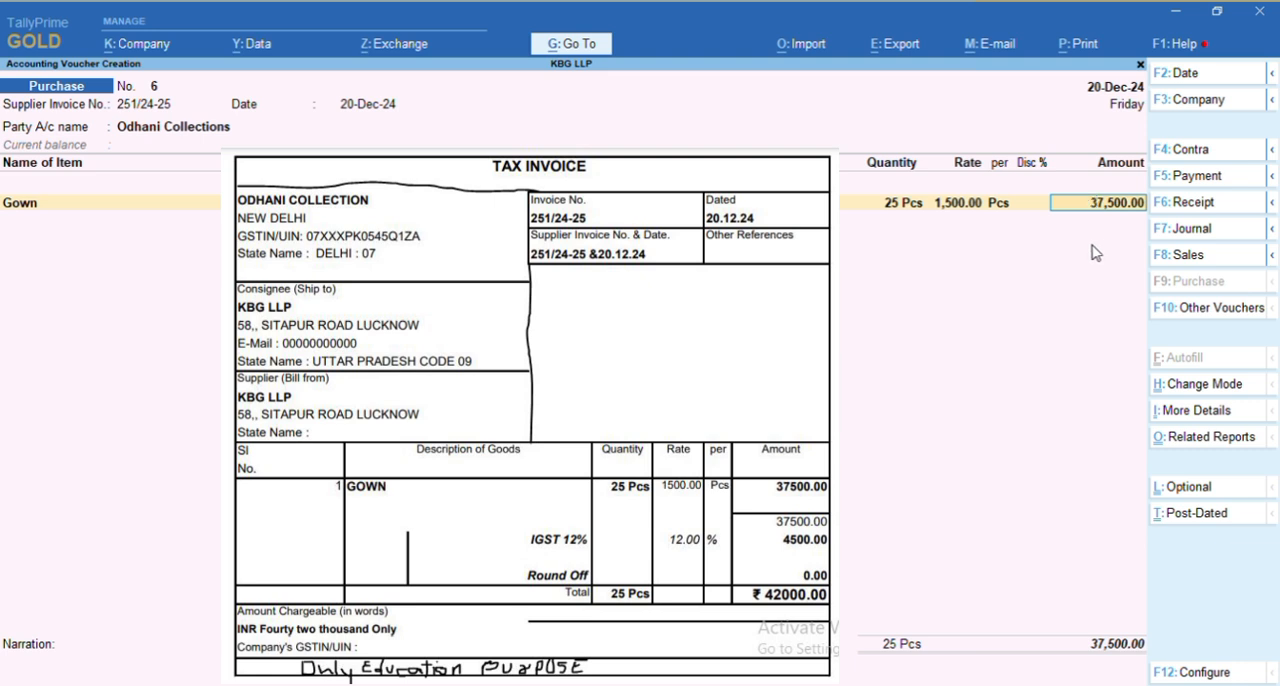
key(alt+Tab)
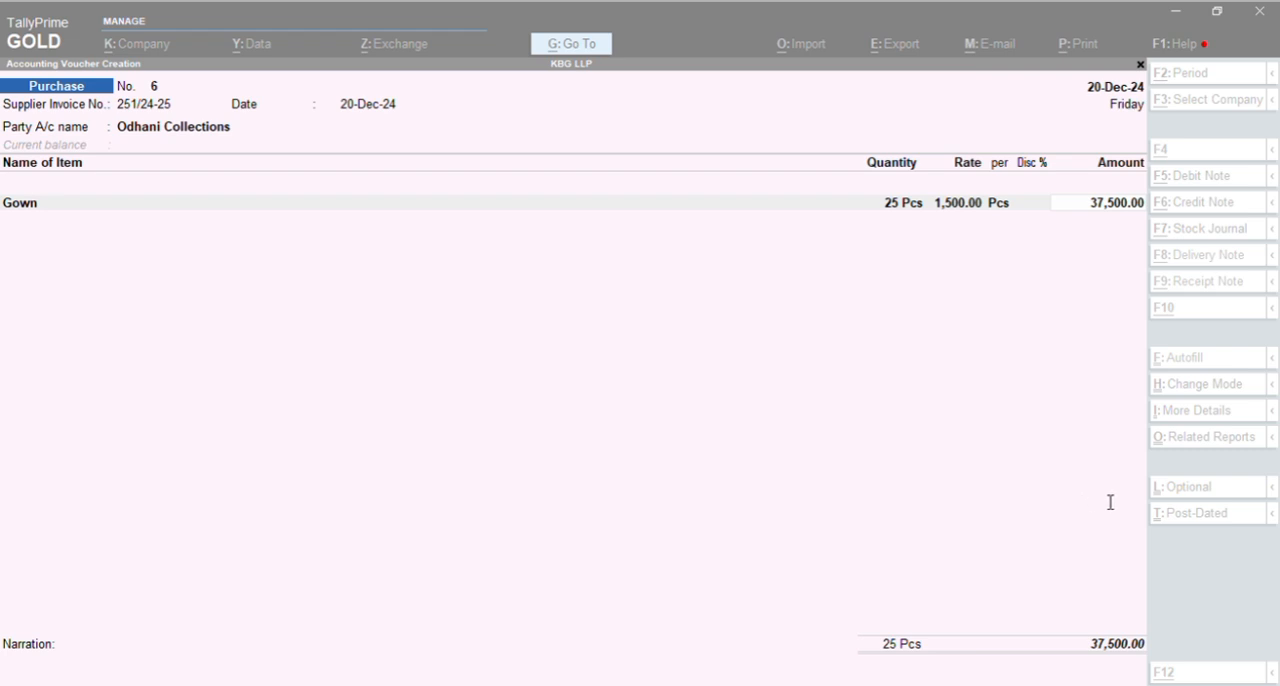
click(1033, 510)
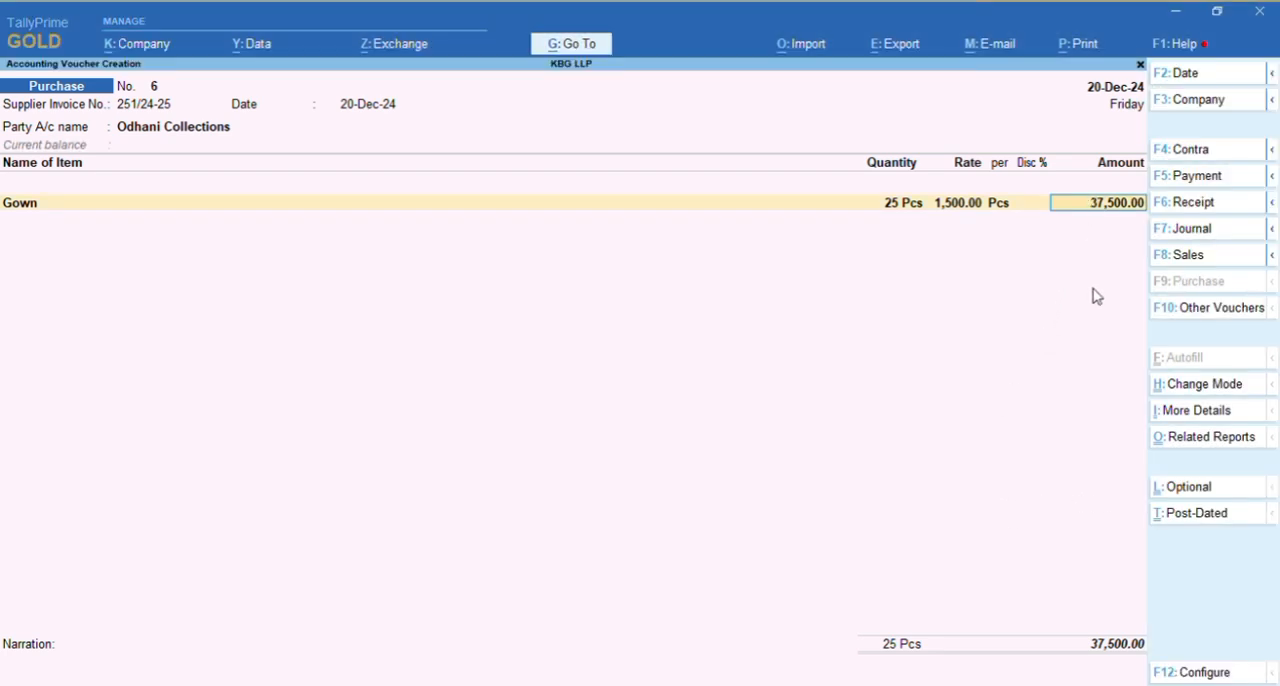
Start creating a ledger from Gown's accounting details and name it 12% Interstate Purchase
key(Return)
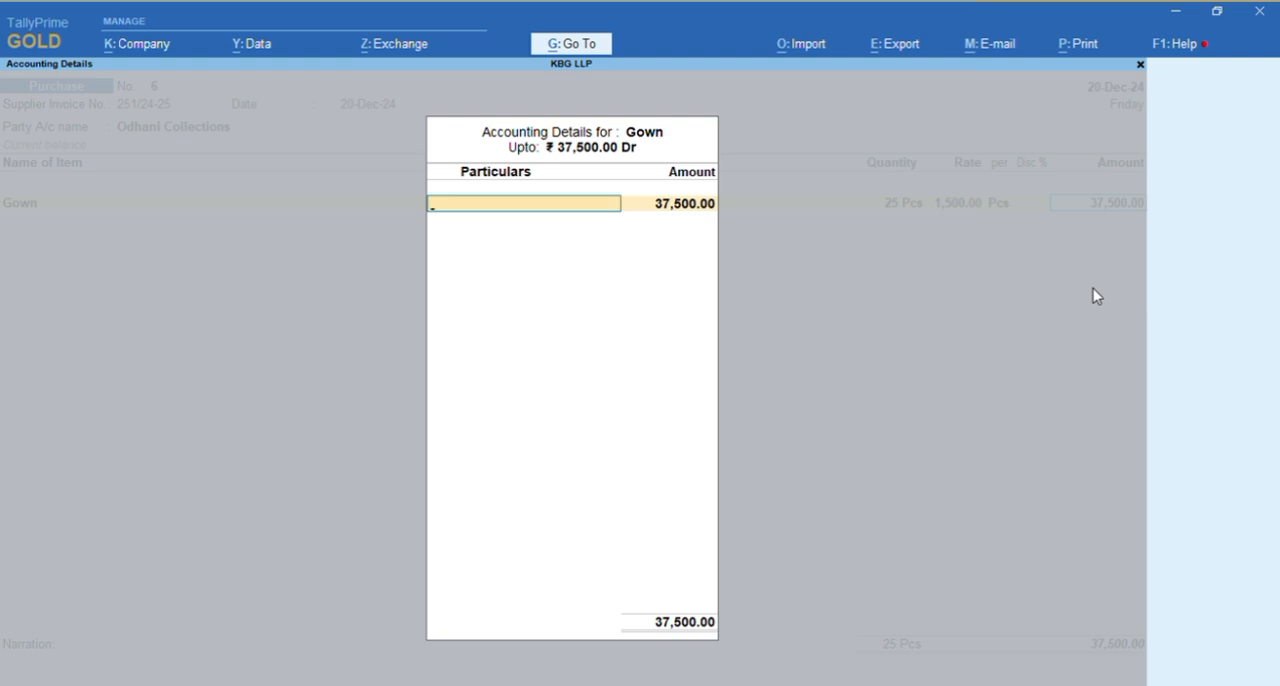
text(Ow)
key(BackSpace)
key(BackSpace)
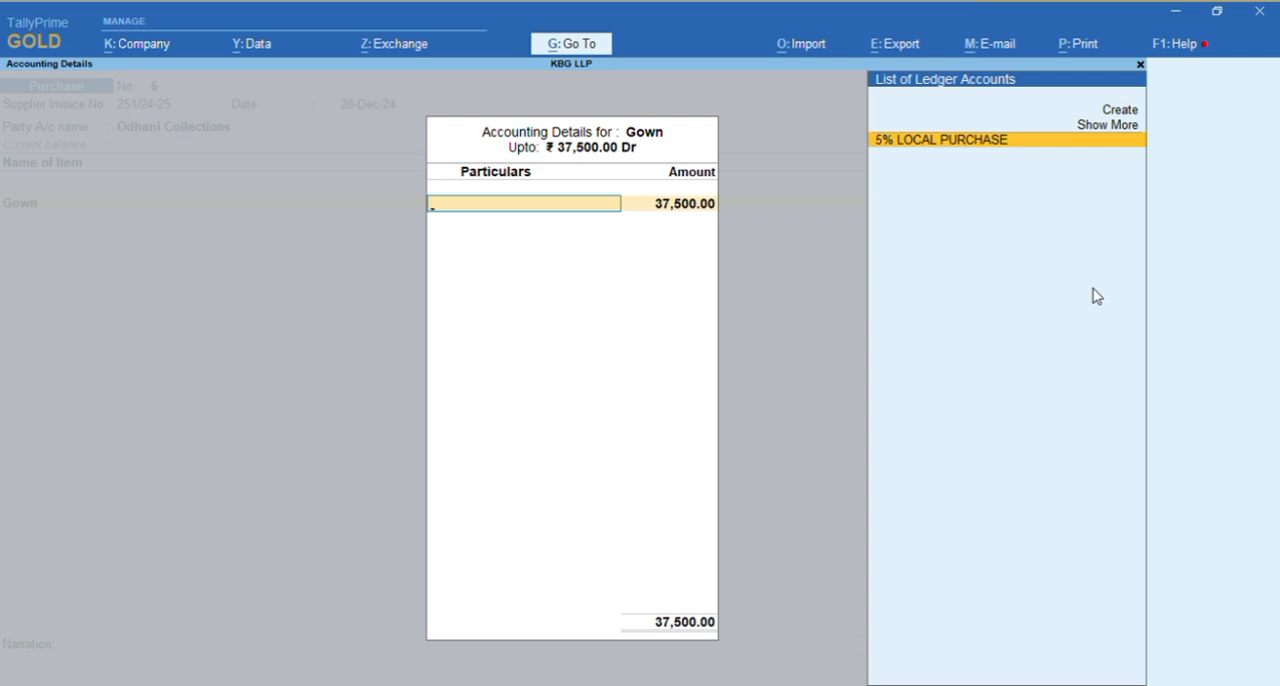
key(alt+c)
text(12)
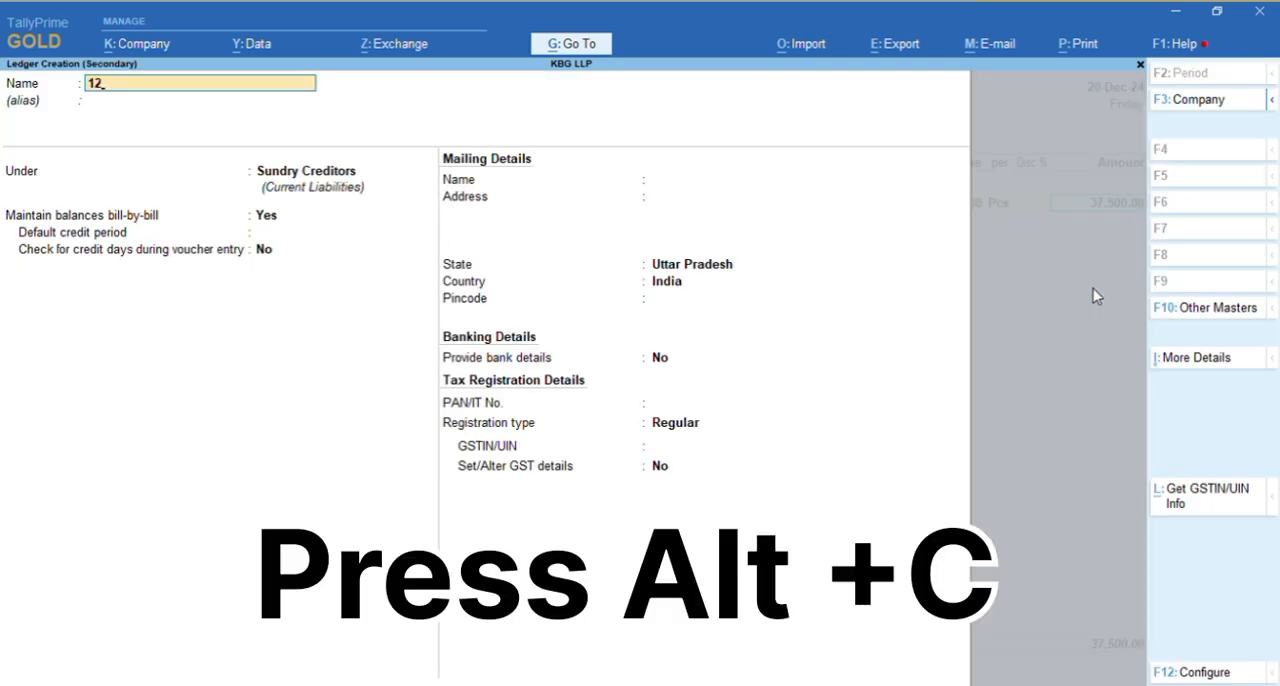
text(% Interstate P)
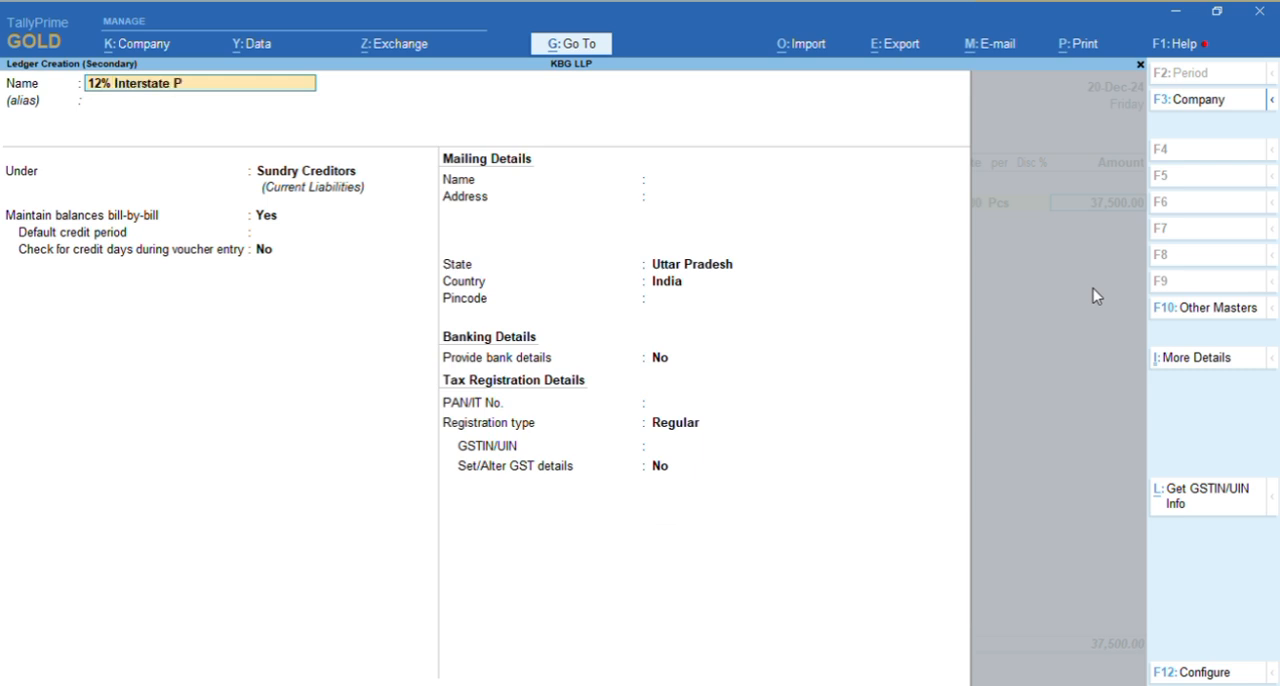
text(urchase)
key(Return)
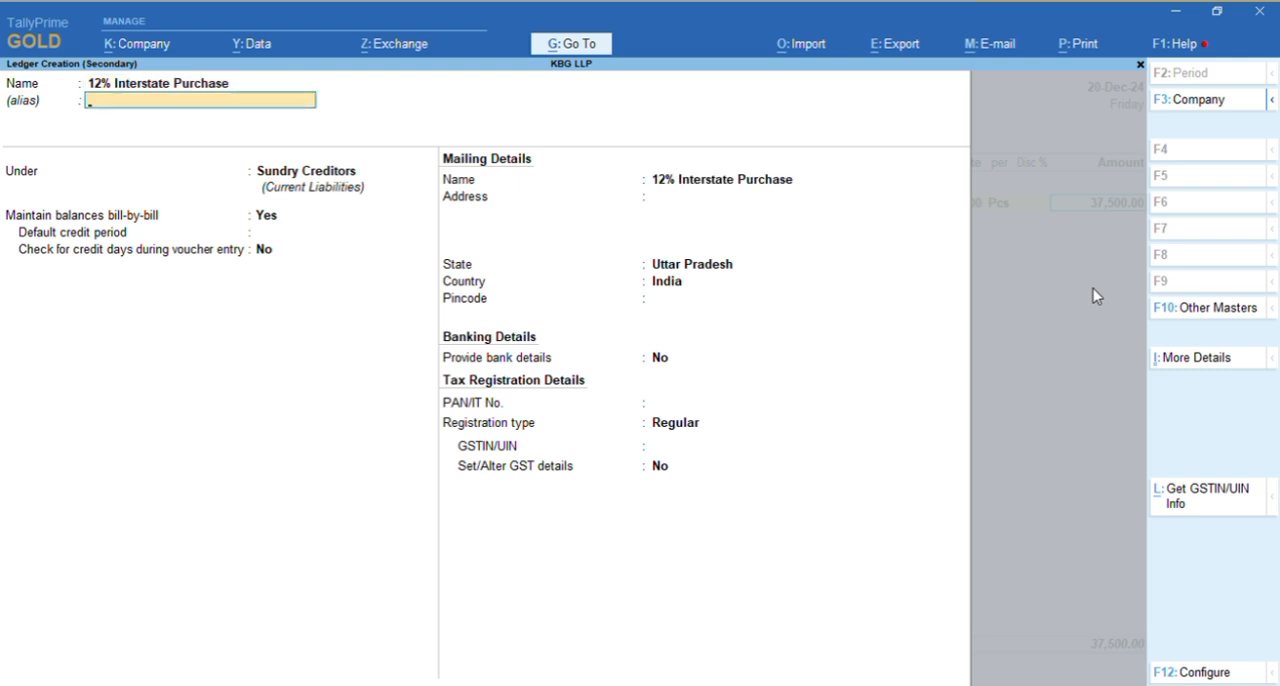
Place the 12% Interstate Purchase ledger under Purchase Accounts and keep GST set to Applicable
key(Return)
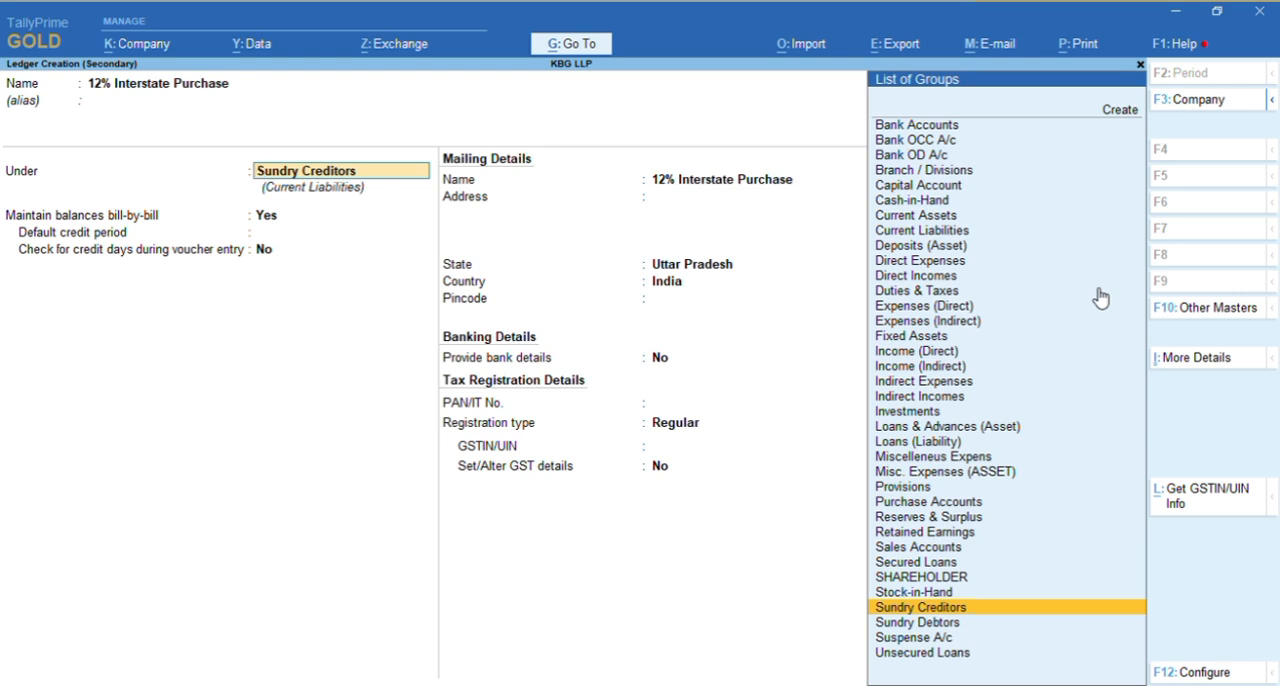
text(Pur)
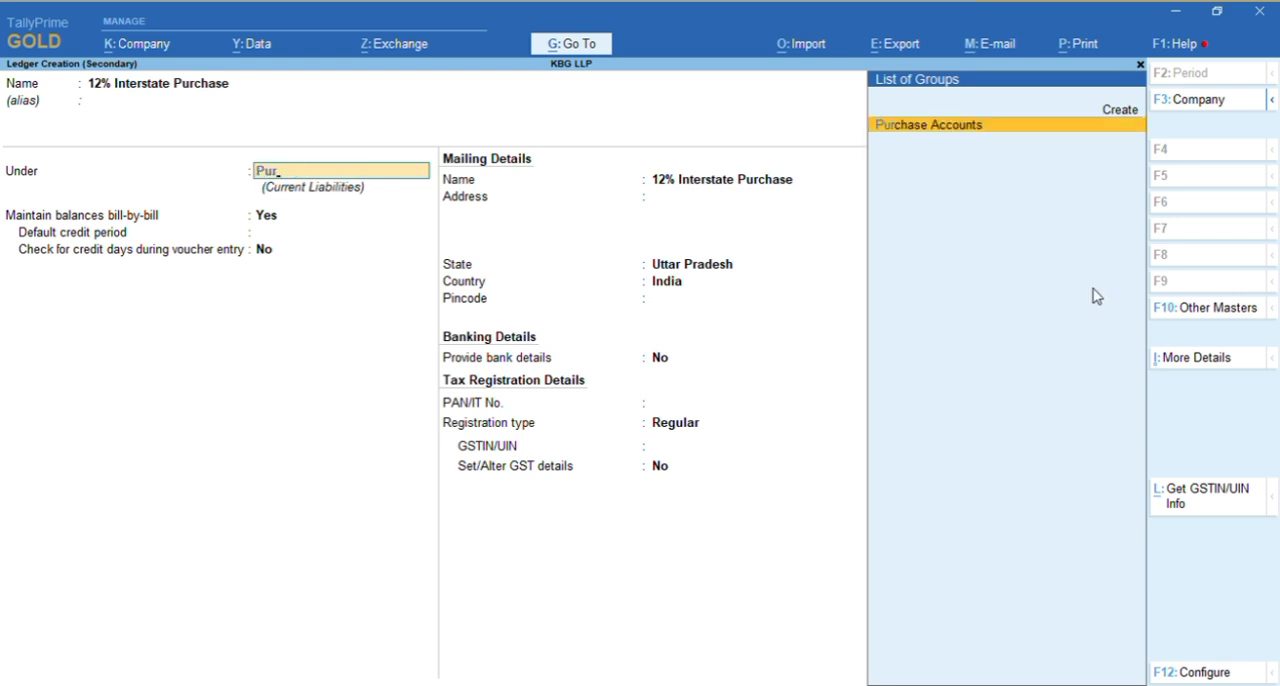
key(Return)
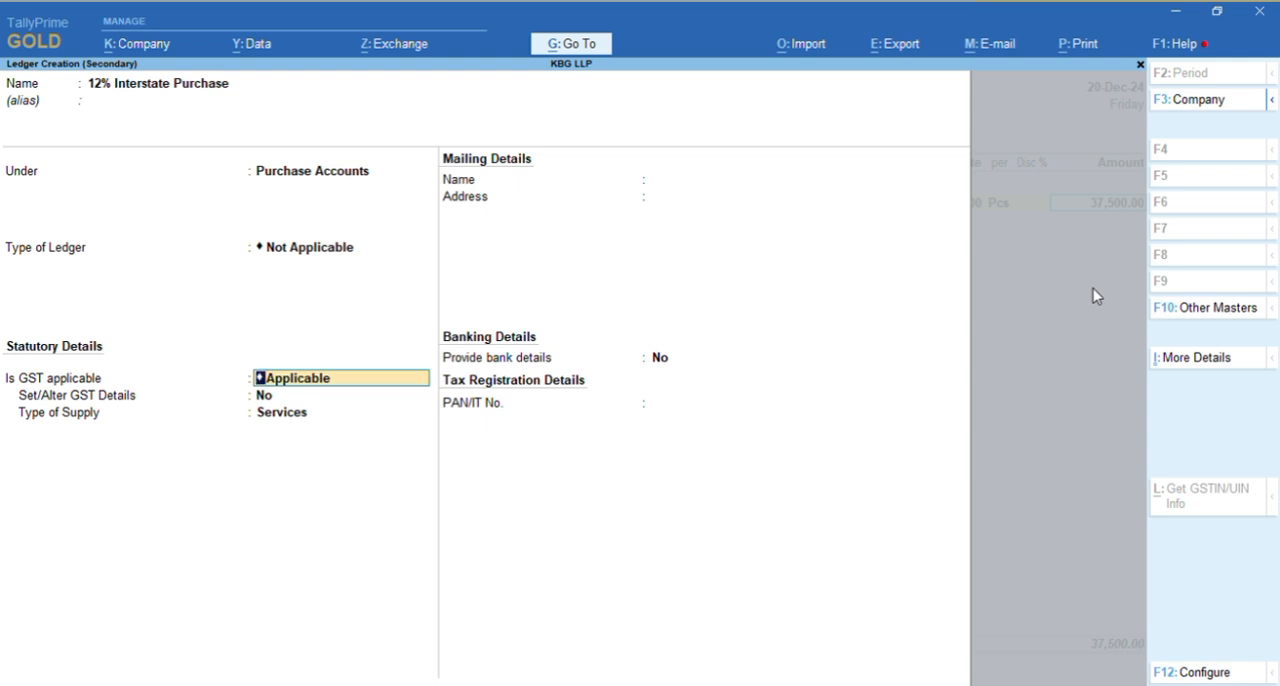
key(Return)
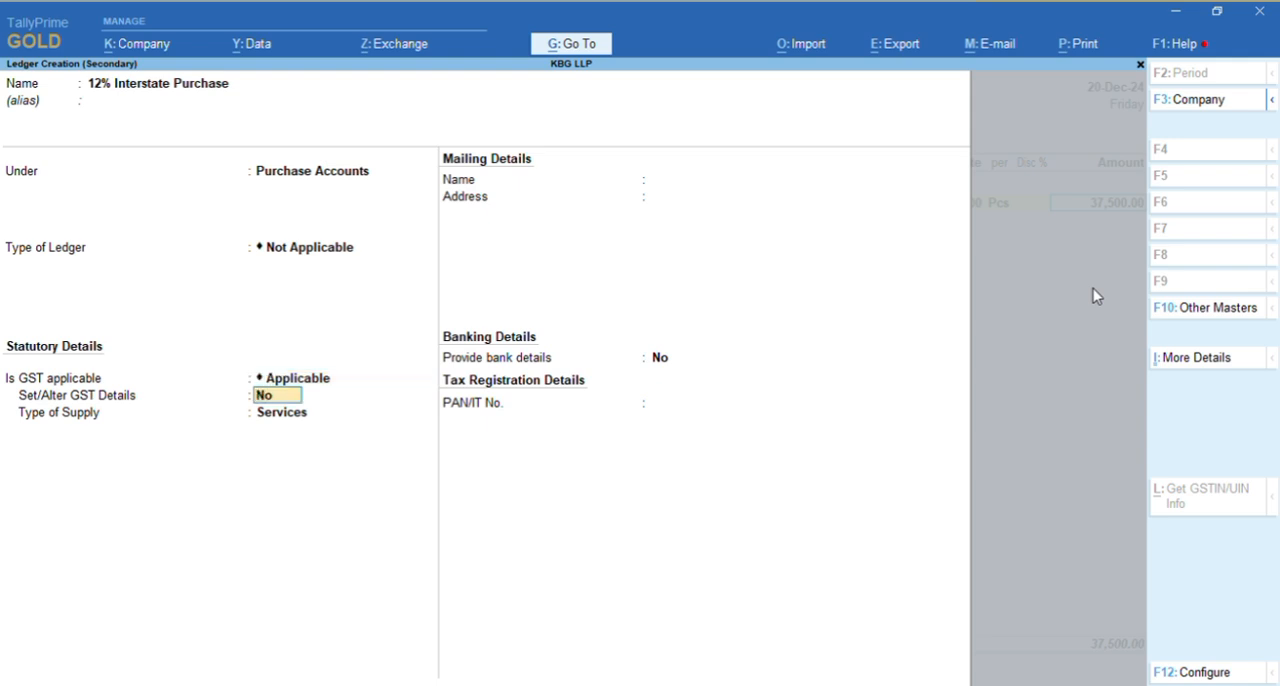
Enable the GST details for the 12% Interstate Purchase ledger and open them for editing
text(y)
key(Return)
key(Return)
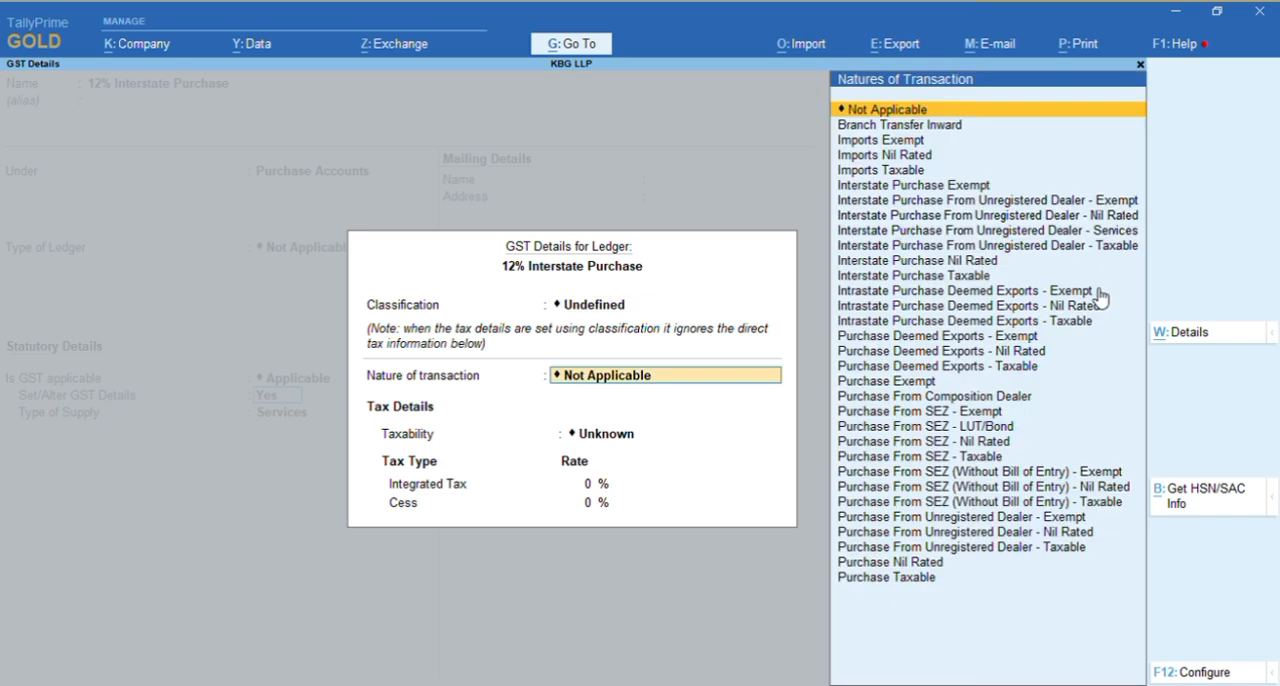
key(Return)
key(Return)
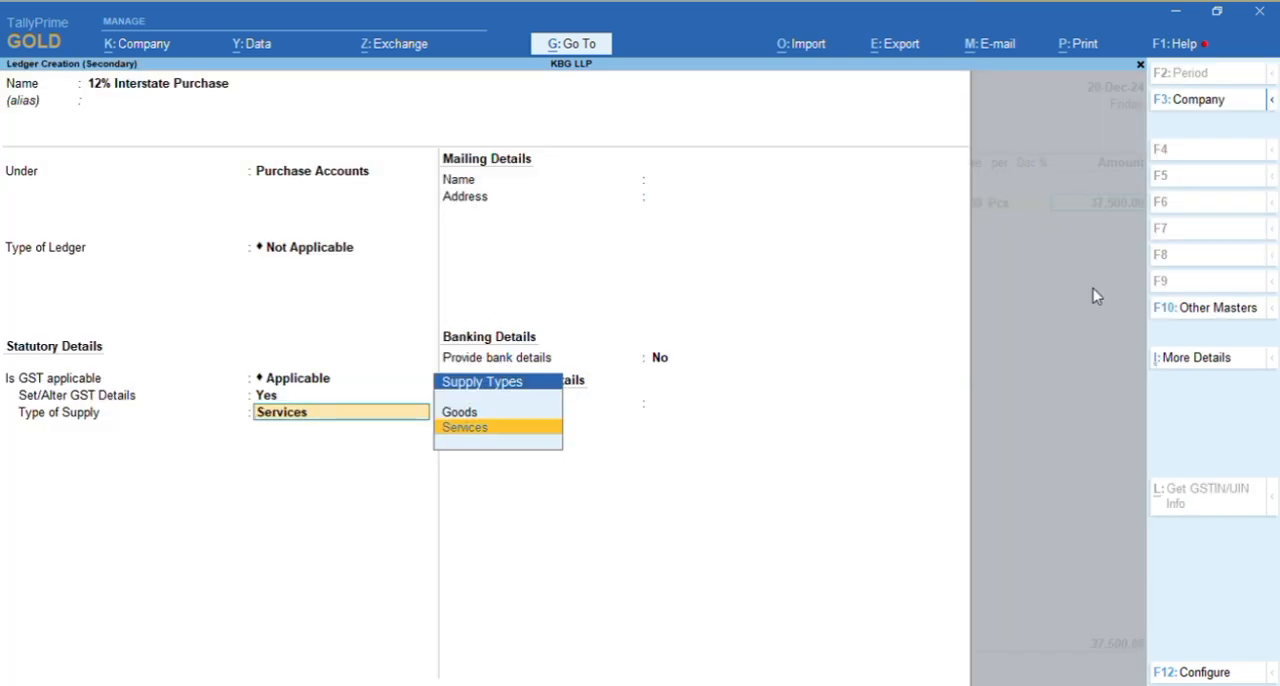
key(BackSpace)
key(Return)
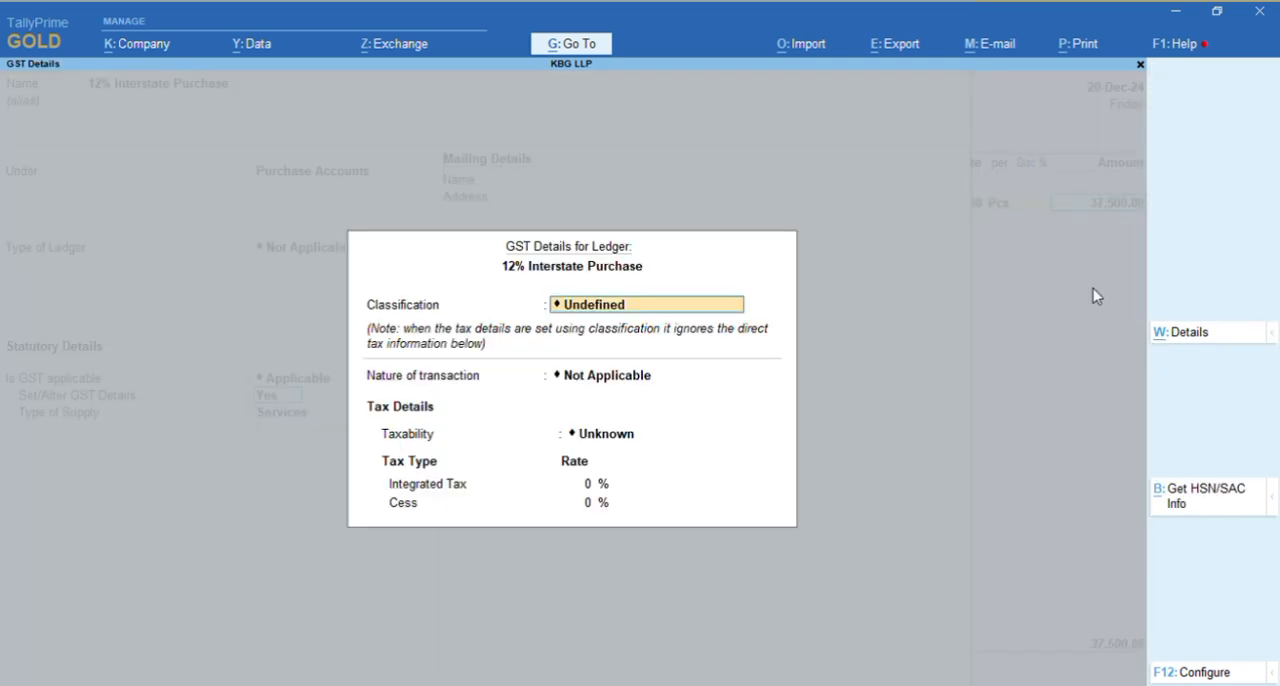
Set the ledger's taxability to Taxable with an Integrated Tax rate of 12% and accept the GST details
click(640, 437)
key(Down)
key(Down)
key(Down)
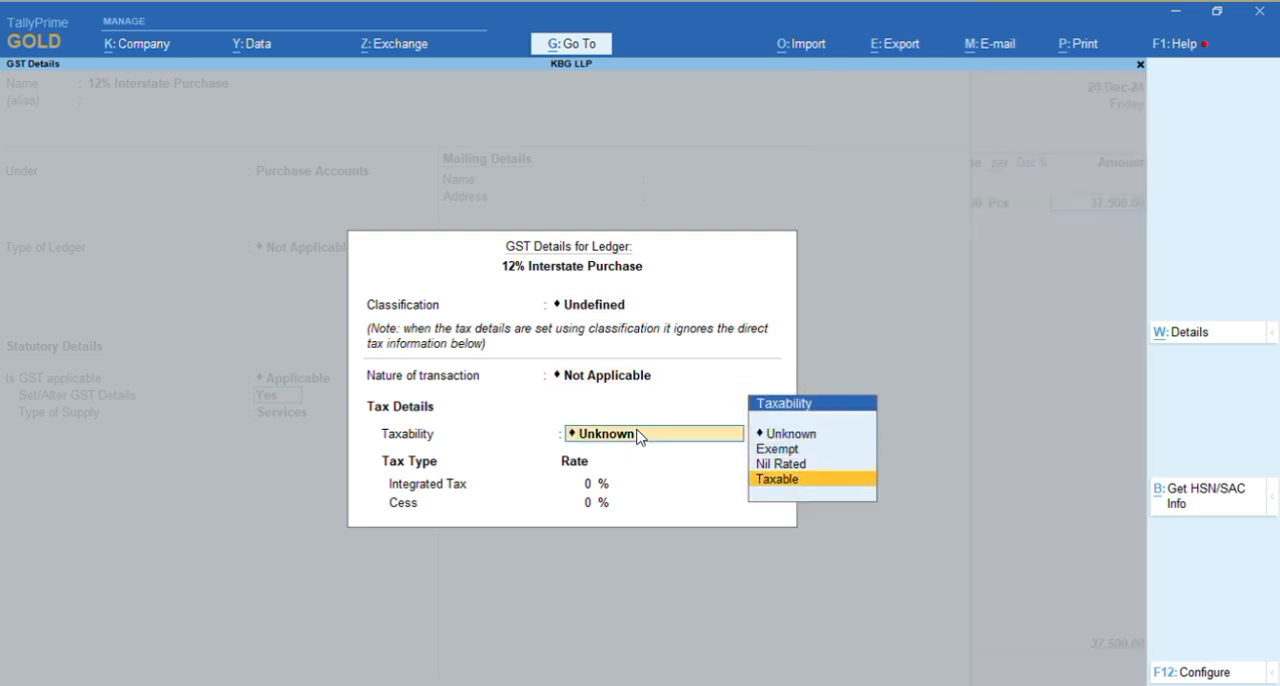
key(Return)
text(12)
key(Return)
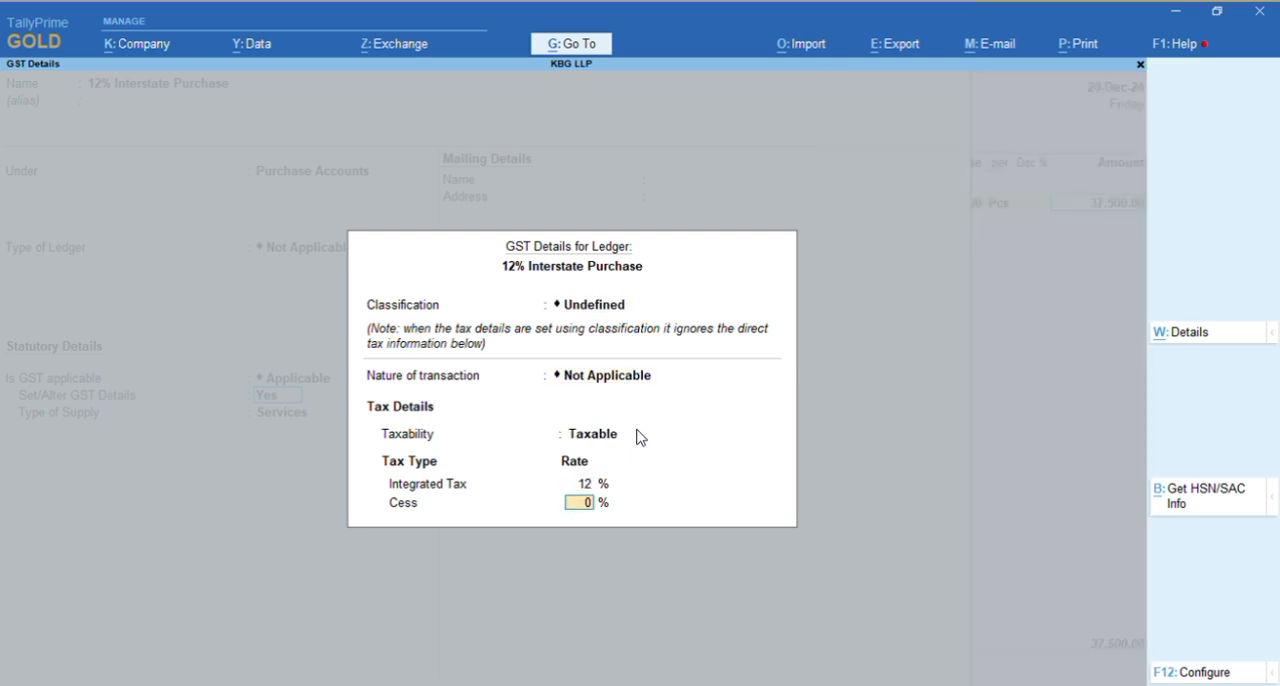
key(Return)
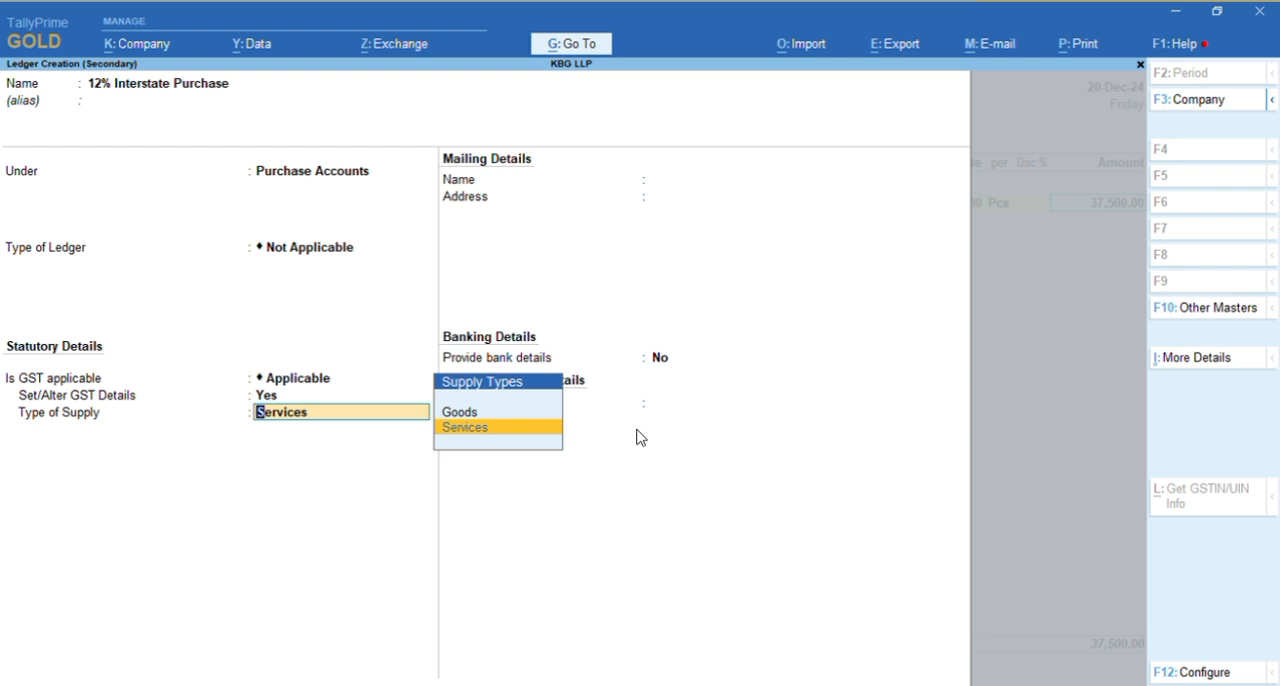
Set the type of supply to Goods, then save the ledger and allocate the full Gown amount to it
key(Up)
key(Return)
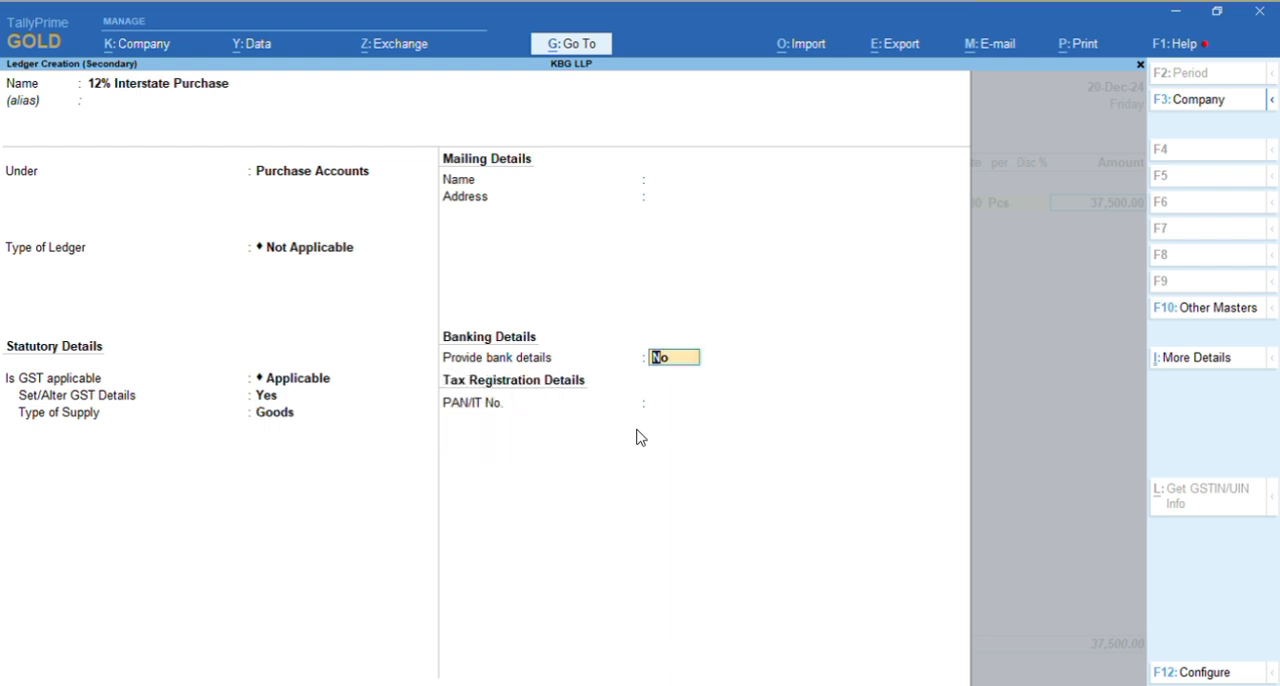
key(Return)
key(Return)
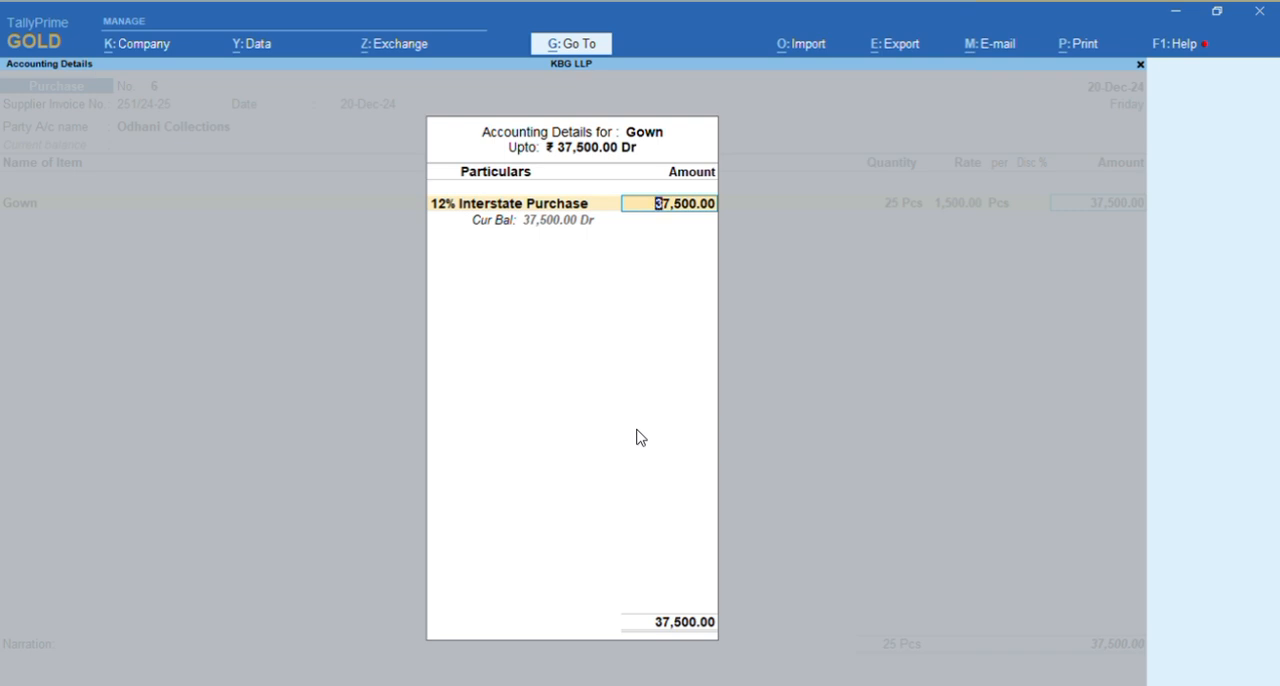
key(Return)
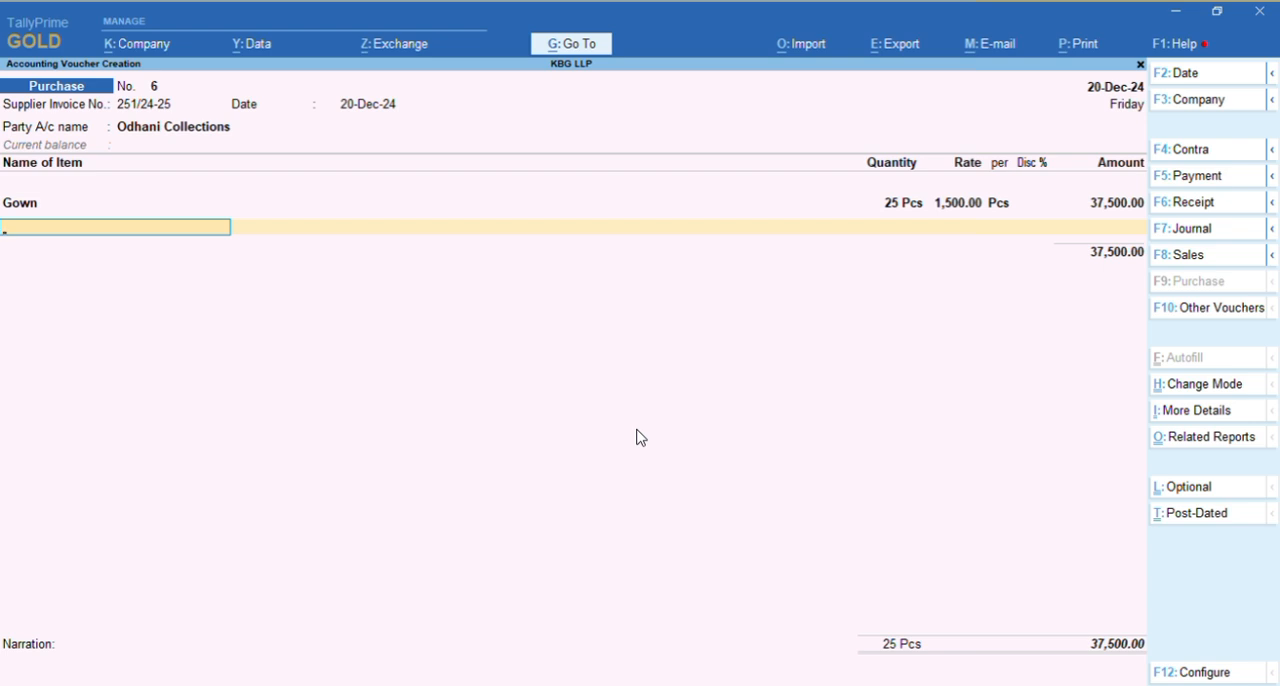
Finish the item list and start creating a tax ledger from the voucher, naming it IGST INPUT 12%
key(Return)
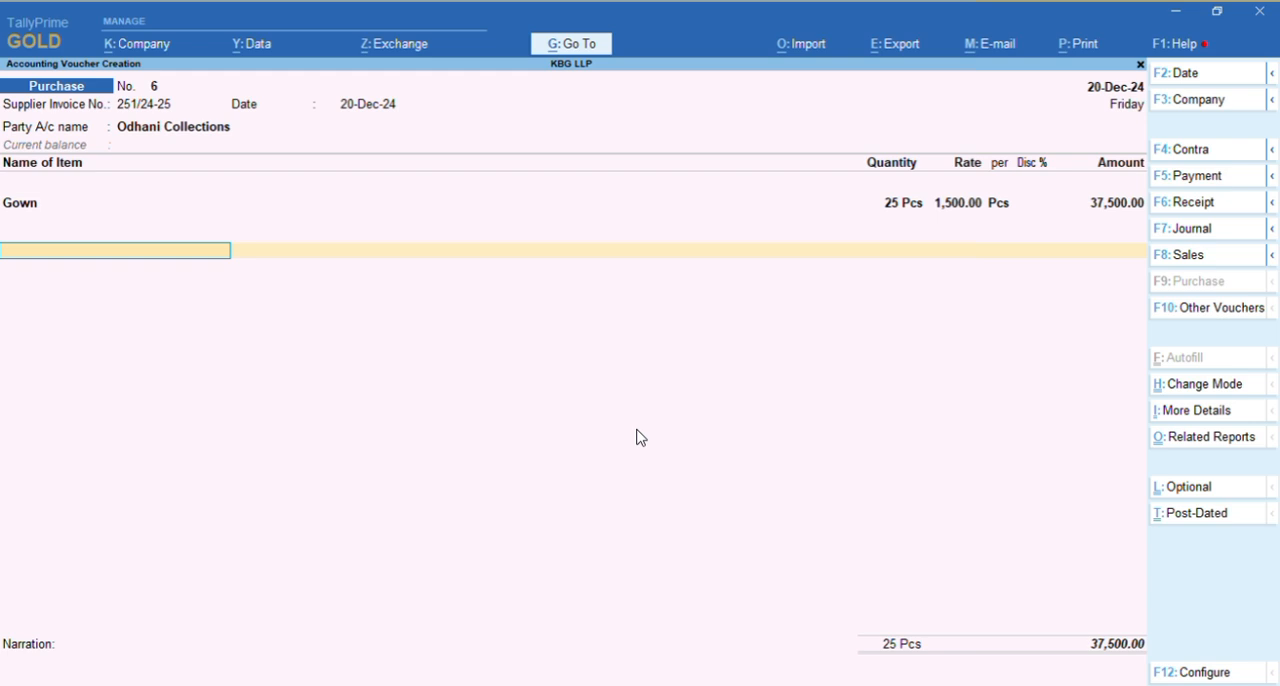
text(i)
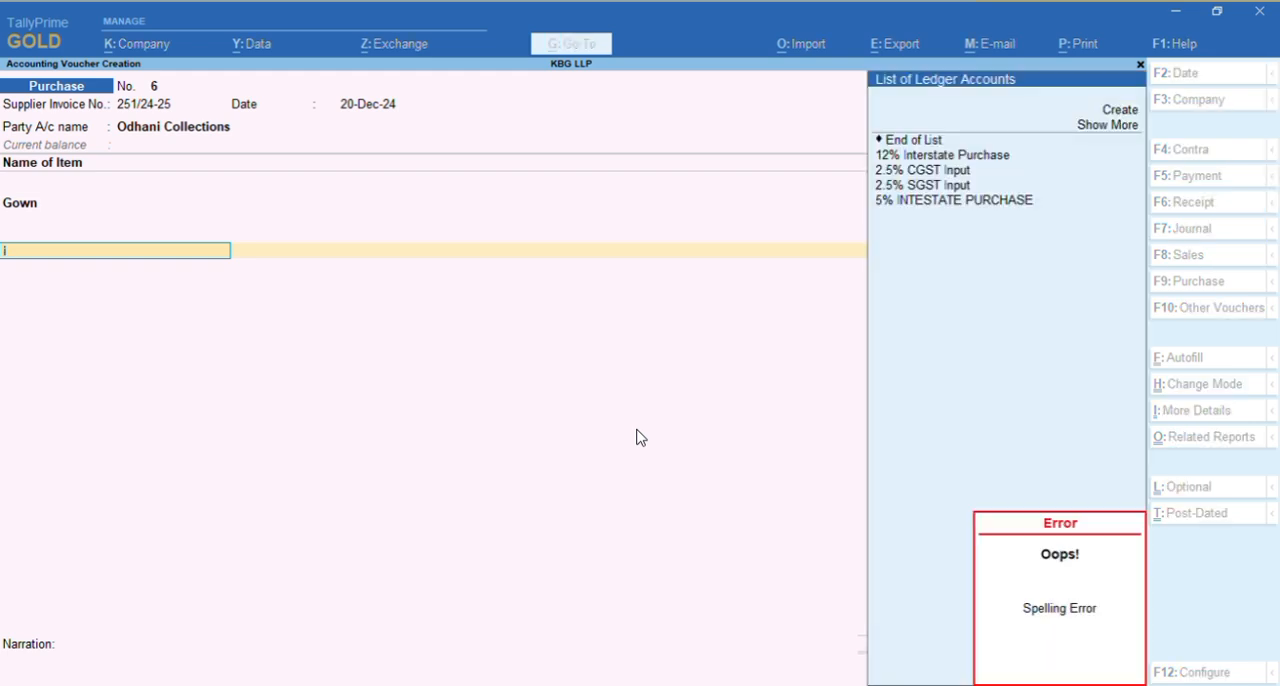
text(st)
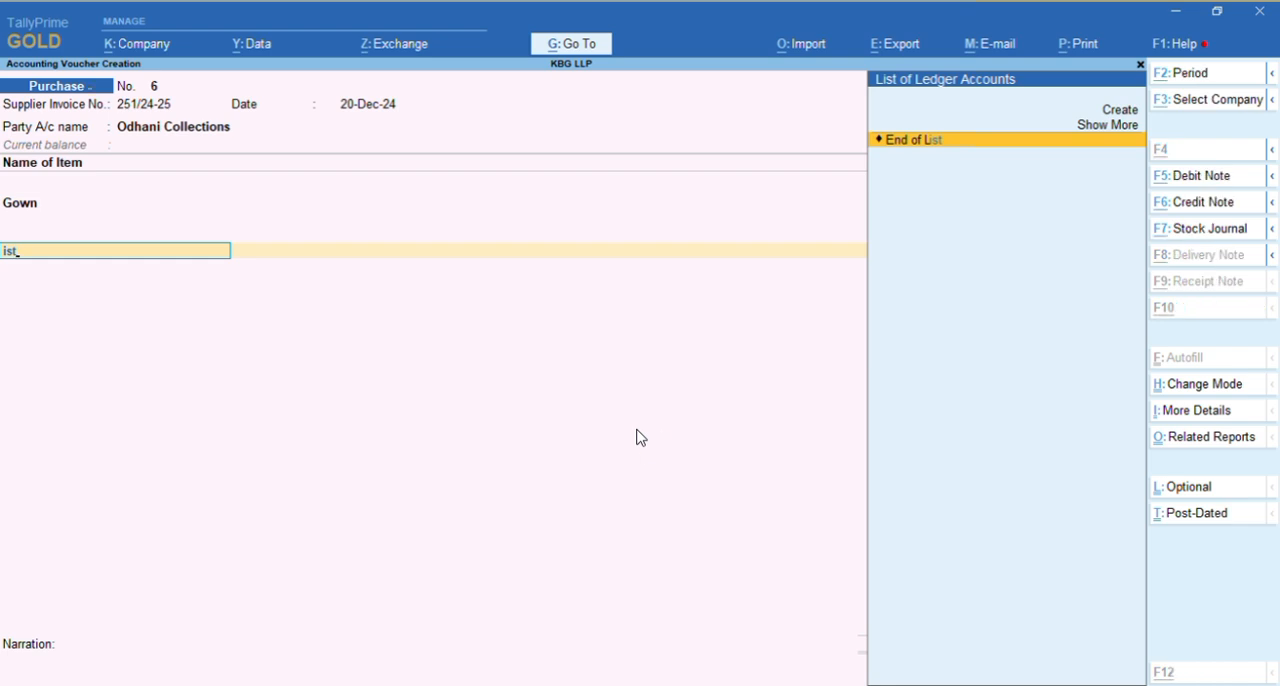
key(alt+c)
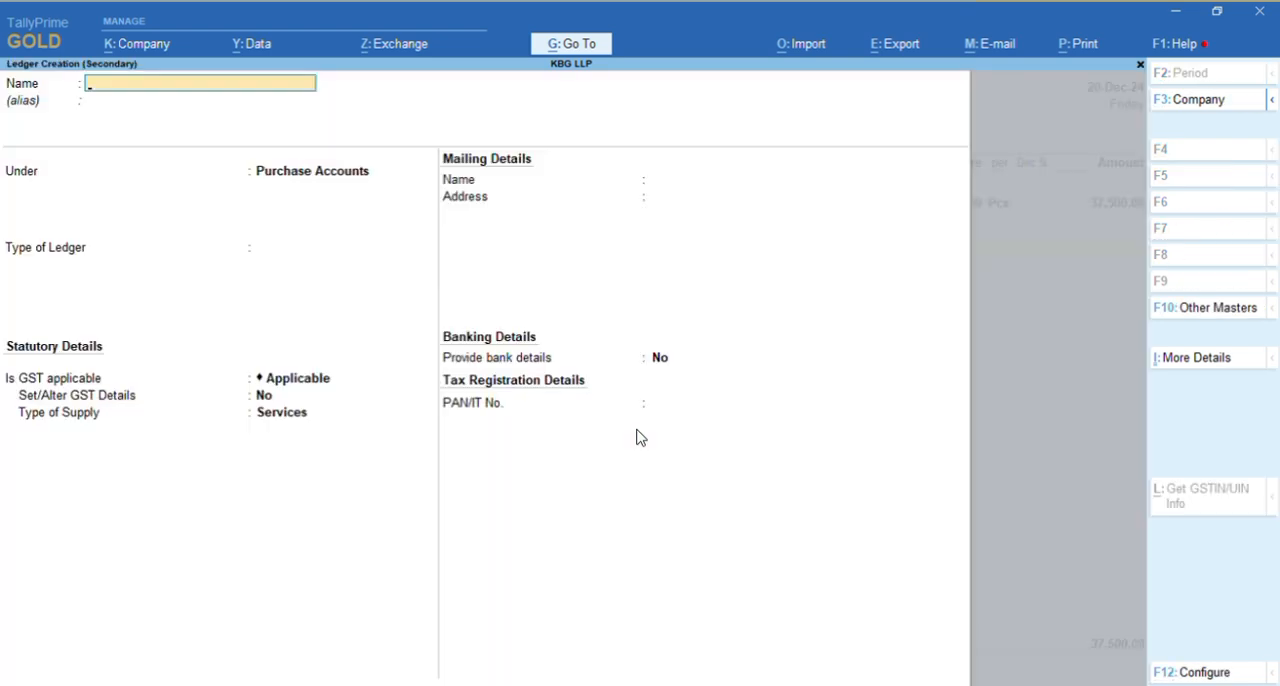
text(lg)
key(BackSpace)
text(GST INPUT12)
key(BackSpace)
key(BackSpace)
text(12%)
key(Return)
key(Return)
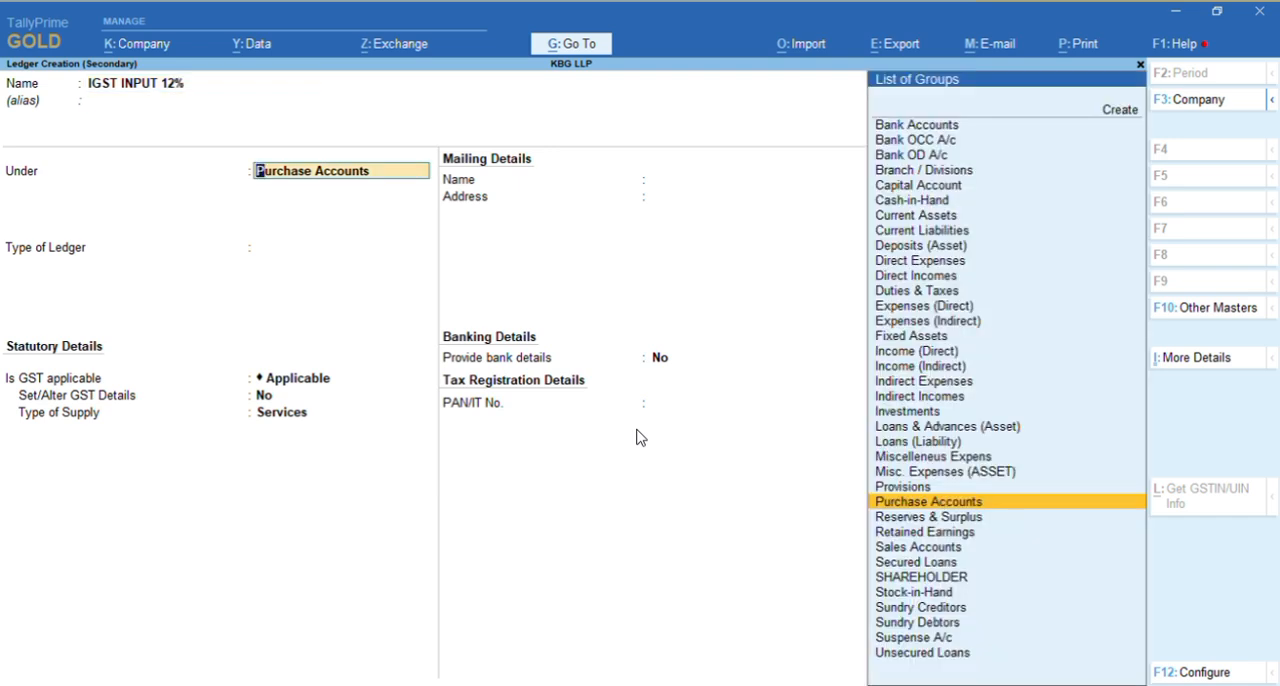
Place the IGST INPUT 12% ledger under Duties & Taxes with duty type GST and tax type Integrated Tax
text(dut)
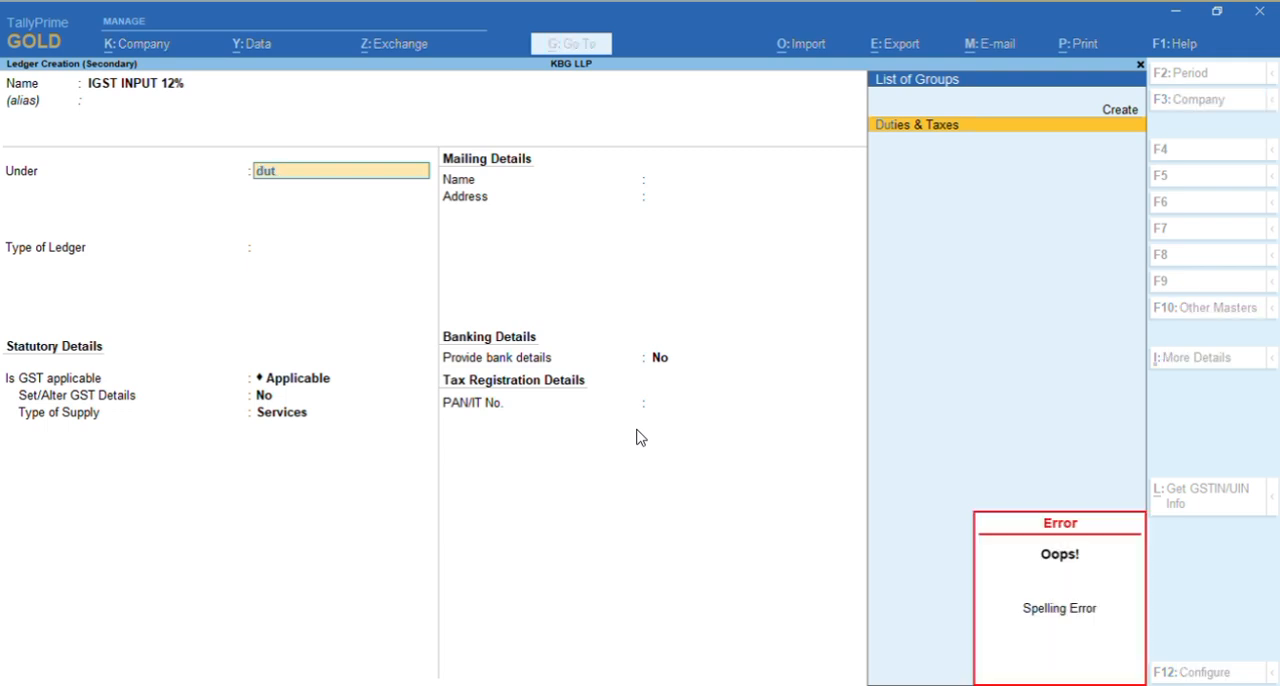
key(Return)
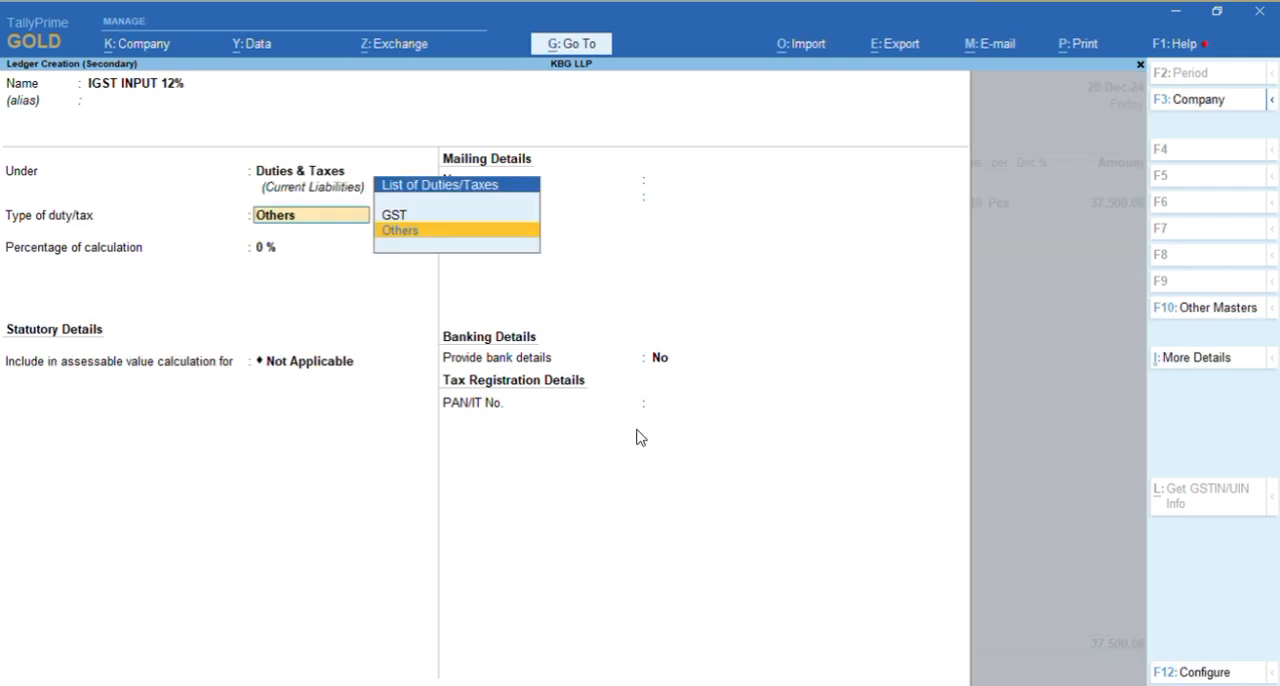
key(Up)
key(Return)
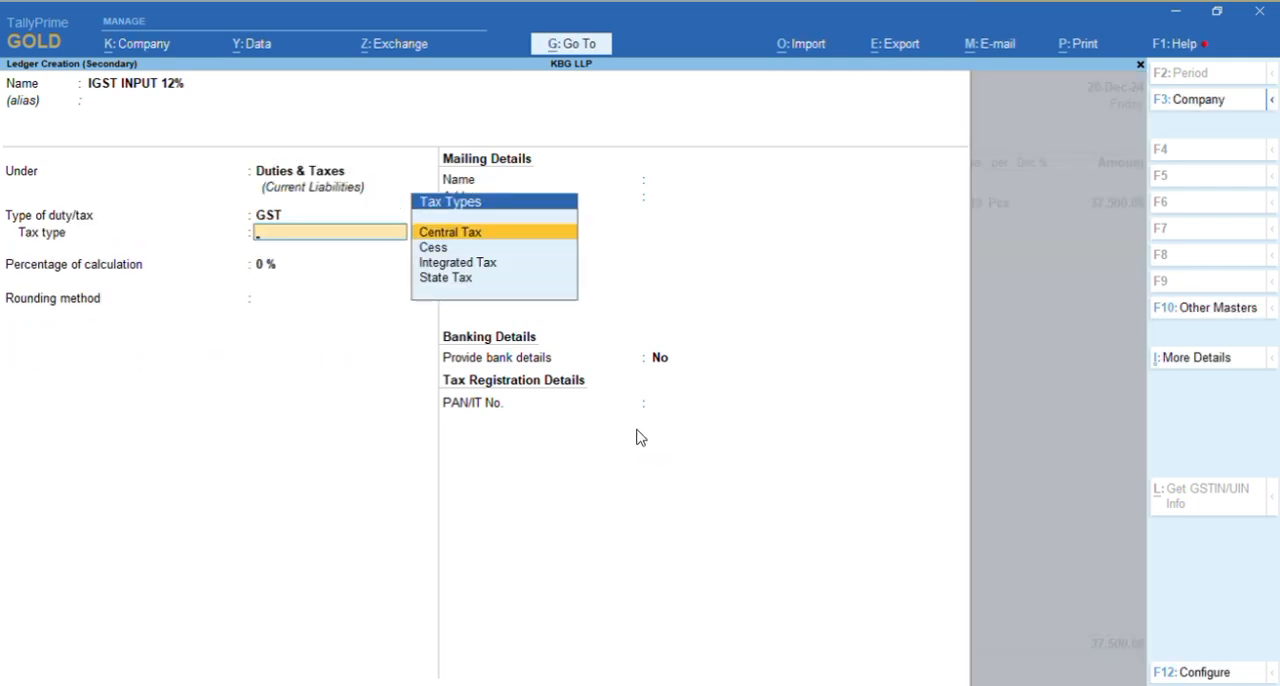
key(Down)
key(Down)
key(Return)
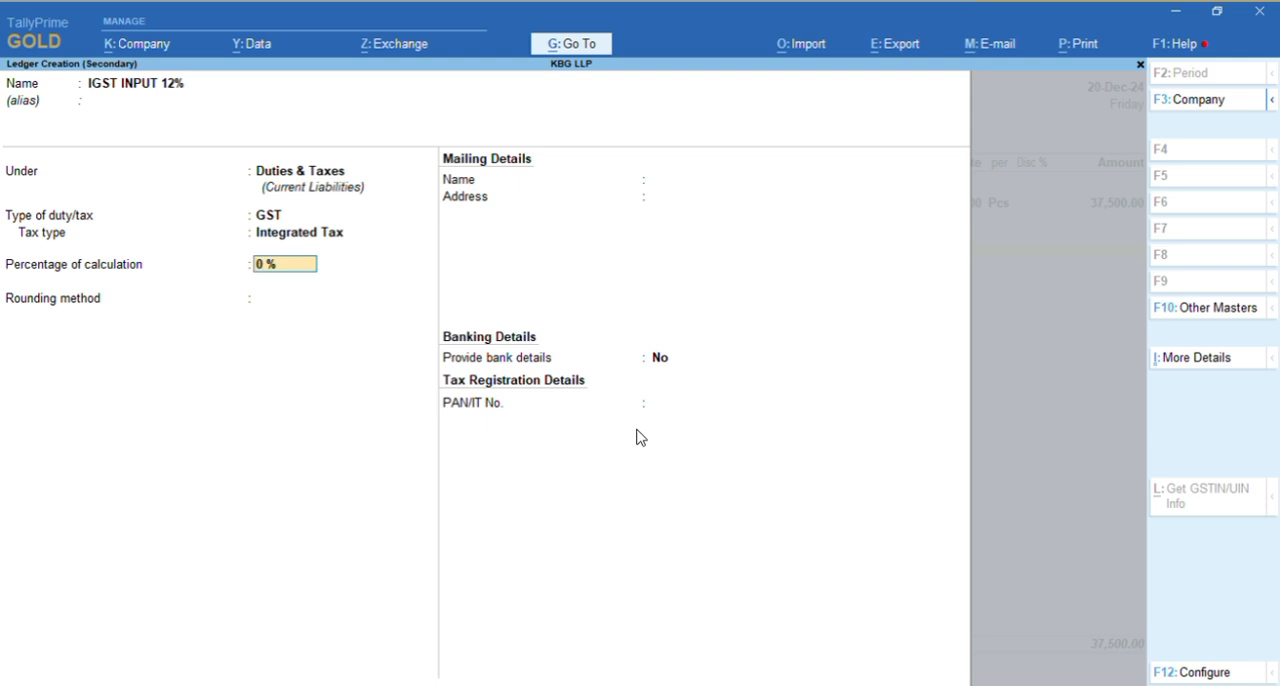
Set the percentage of calculation to 12% with rounding Not Applicable and save the IGST INPUT 12% ledger
text(12)
key(Return)
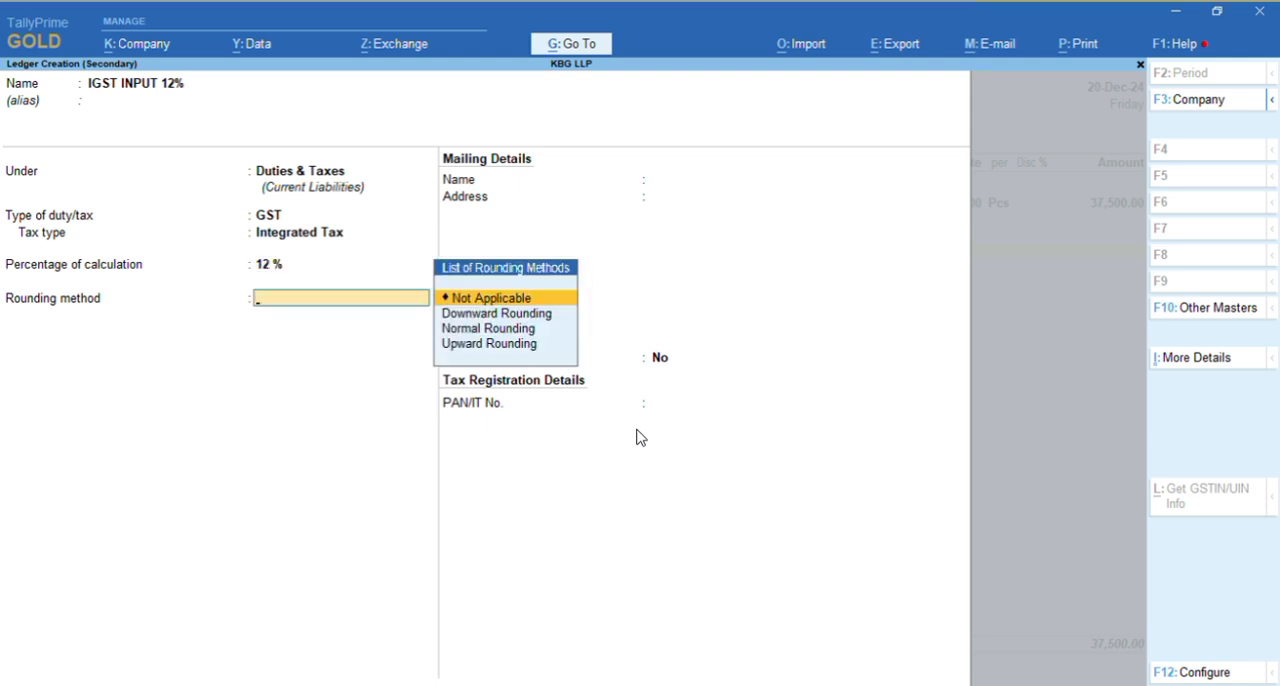
key(Return)
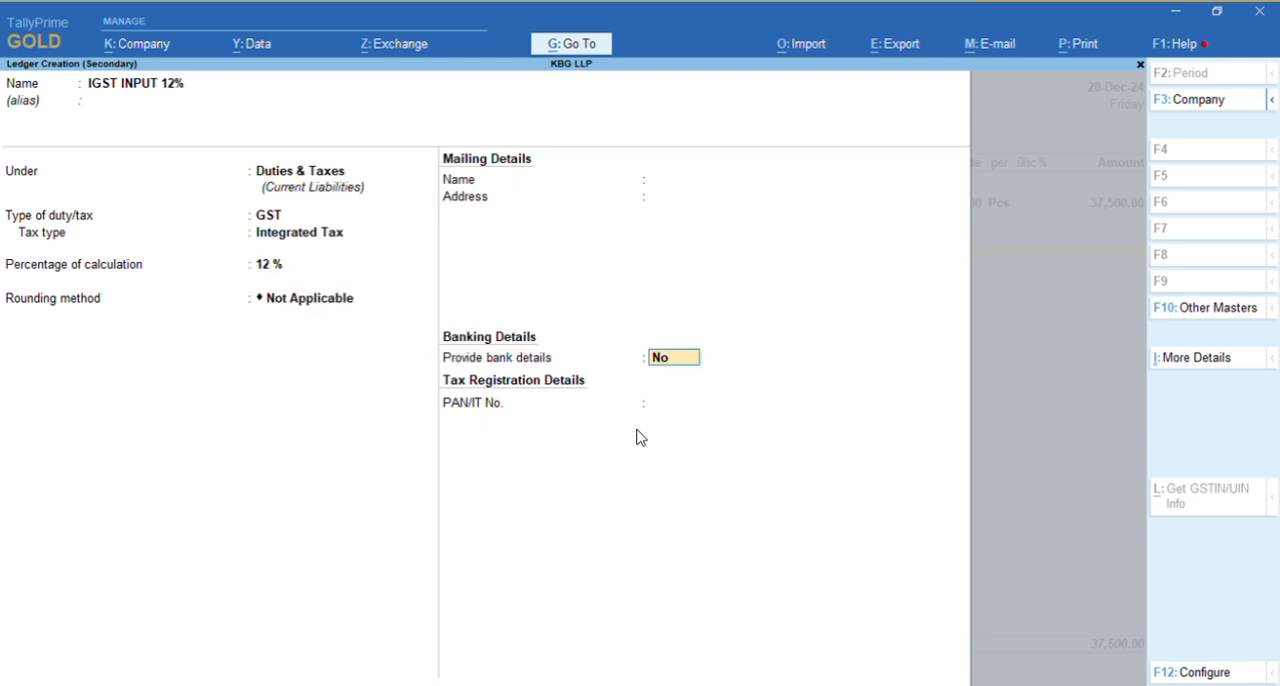
key(Return)
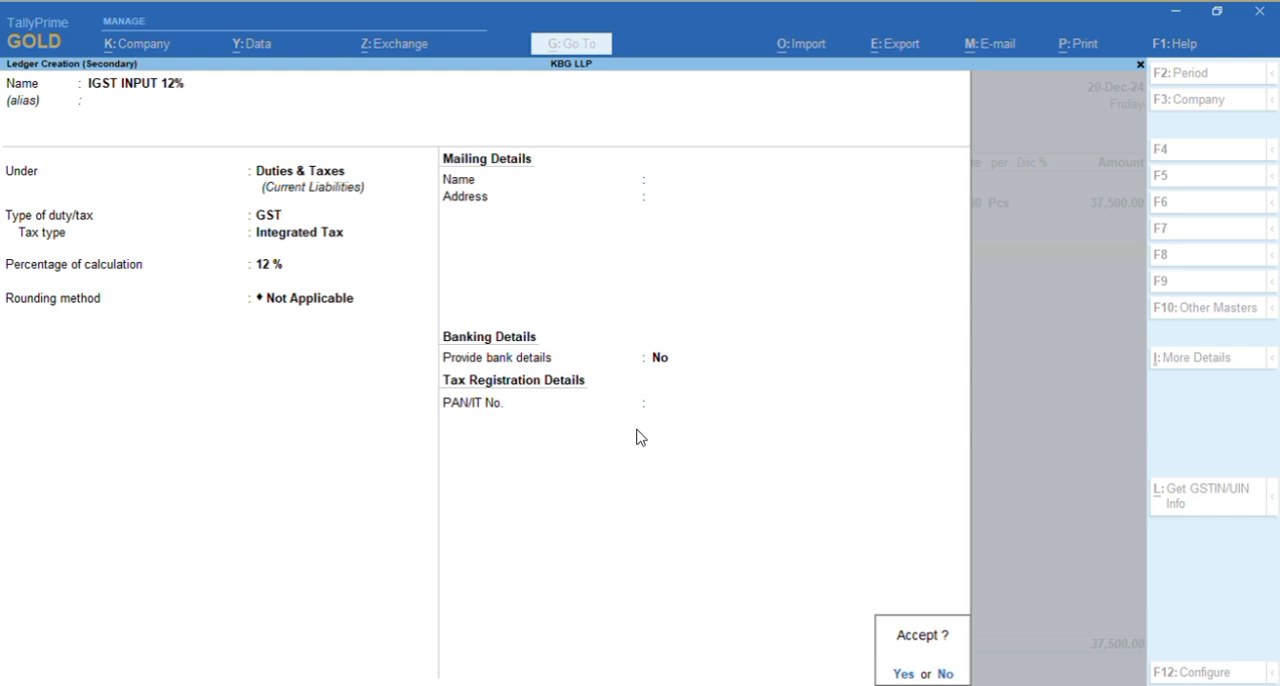
key(Return)
Add the IGST INPUT 12% line to the voucher without a description and check its amount against the tax invoice
key(Return)
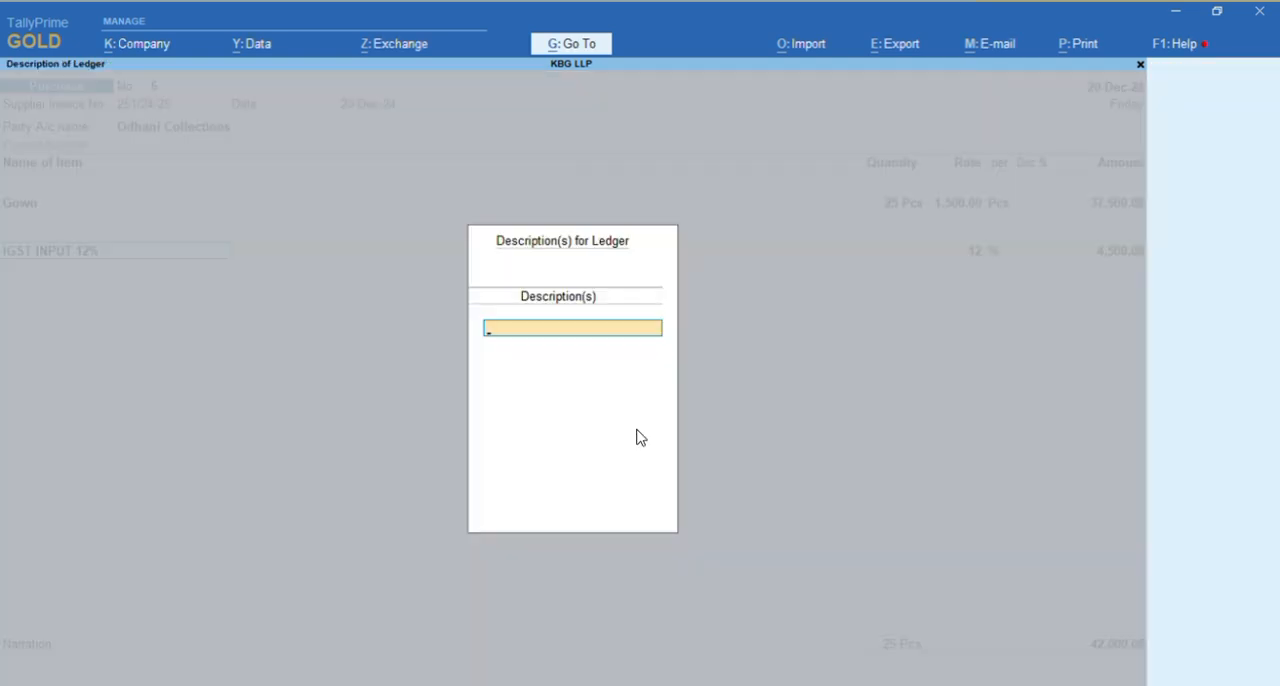
key(Return)
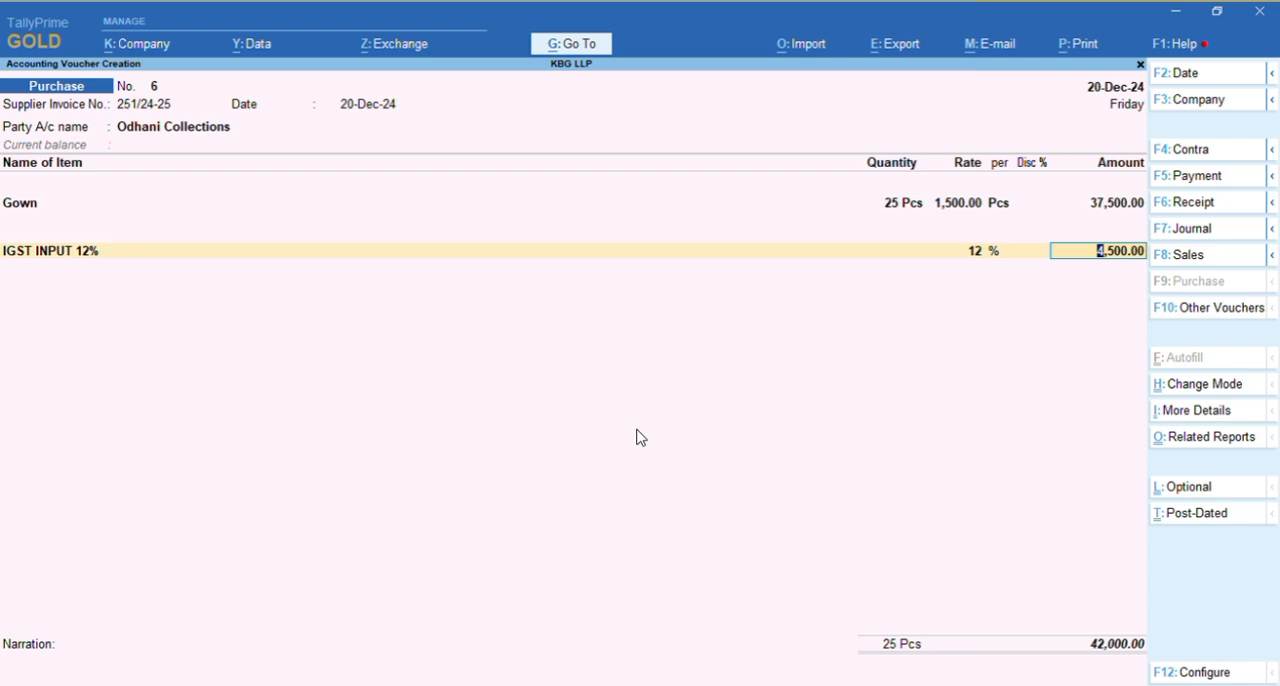
key(Return)
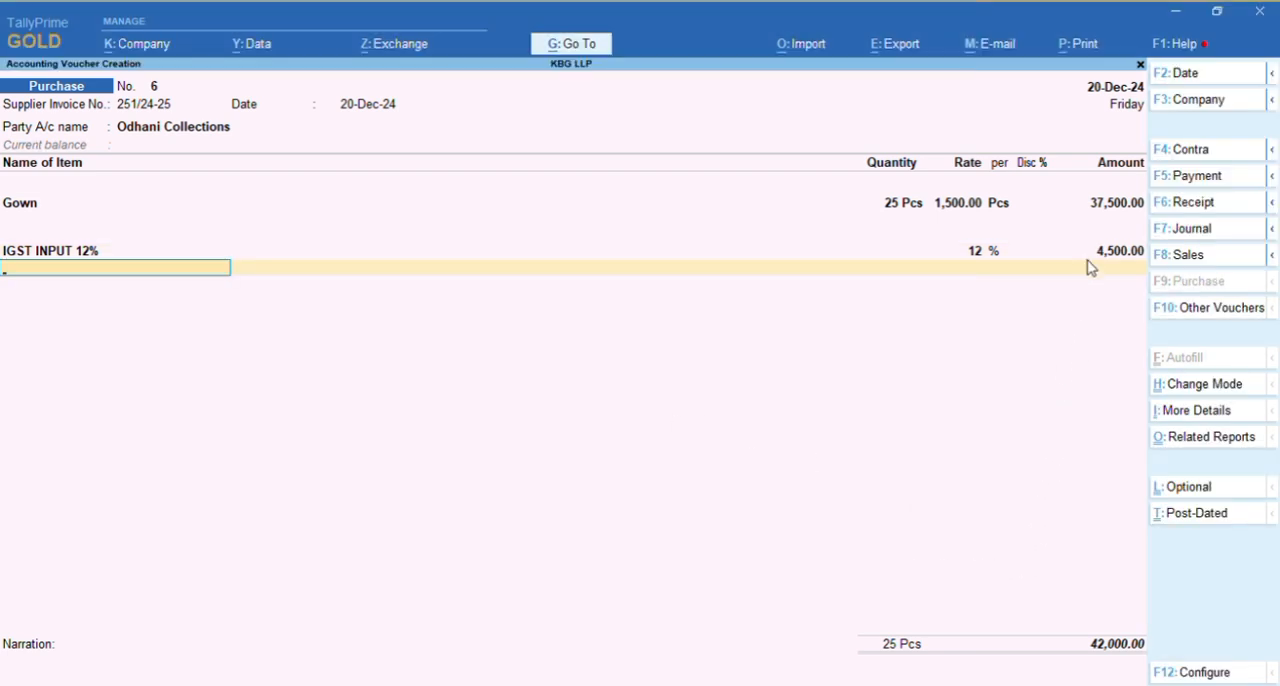
key(alt+Tab)
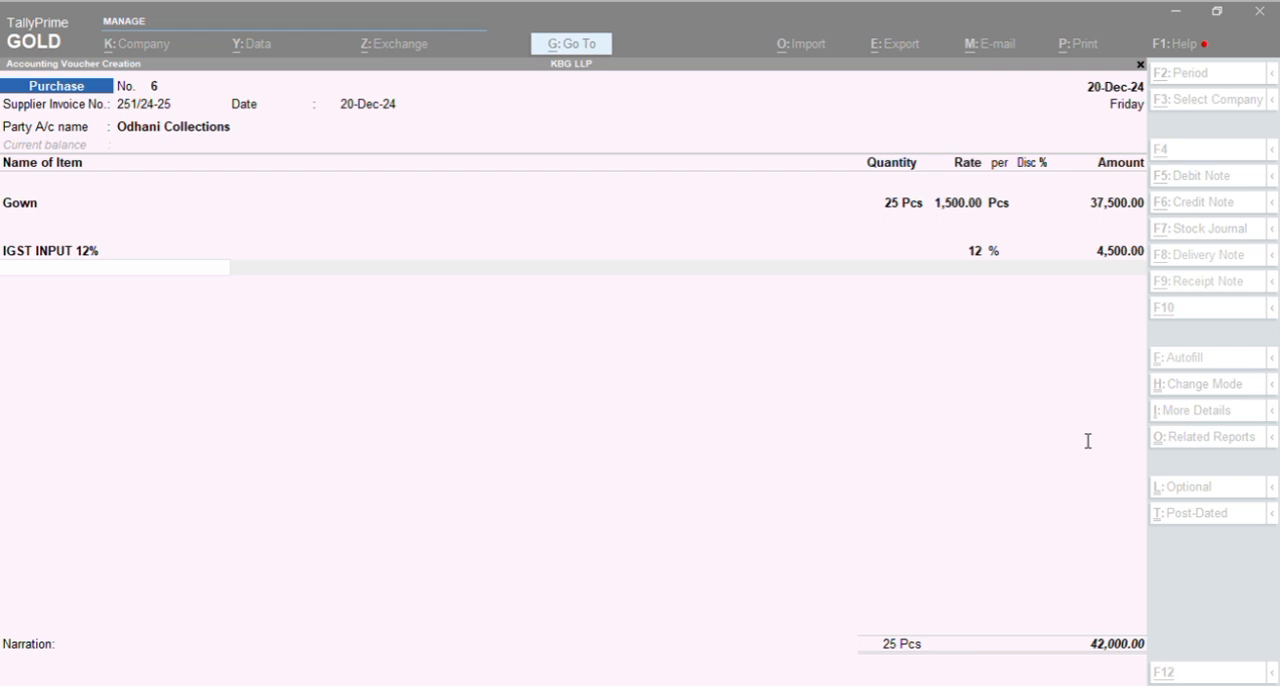
key(alt+Tab)
Accept the Odhani Collections bill-wise details as New Ref 251/24-25 with 30 days' credit for the full invoice amount
key(Return)
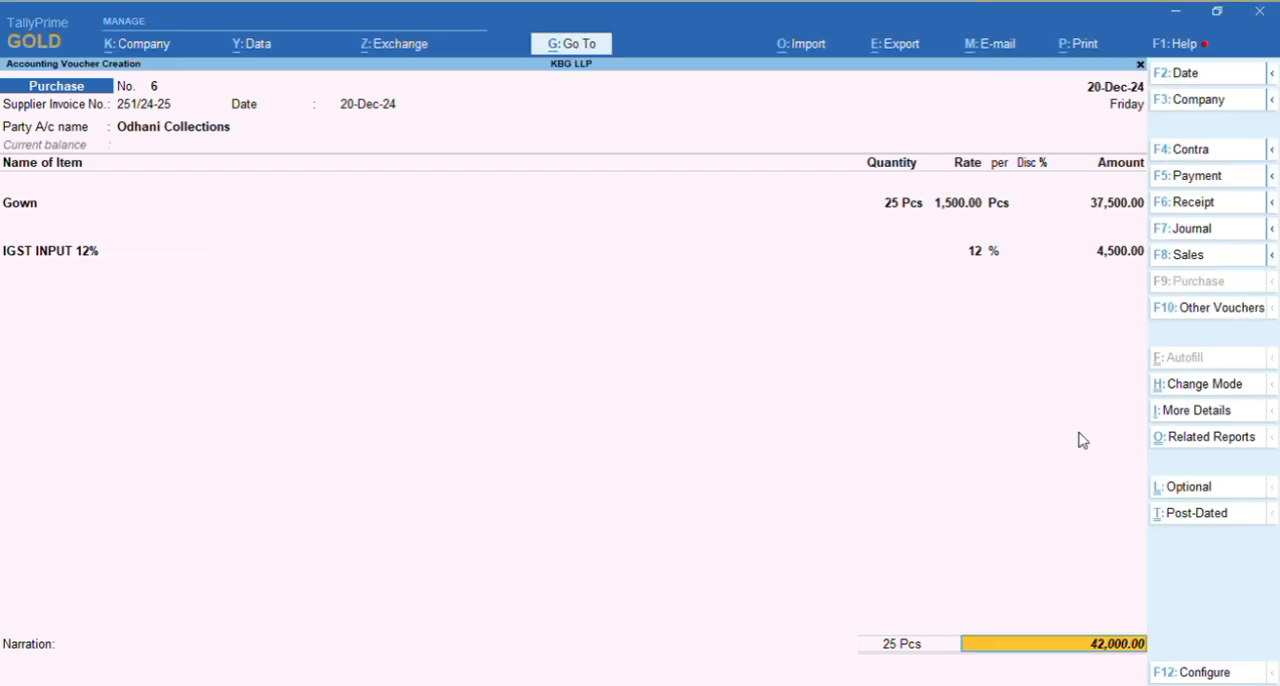
key(Return)
key(Return)
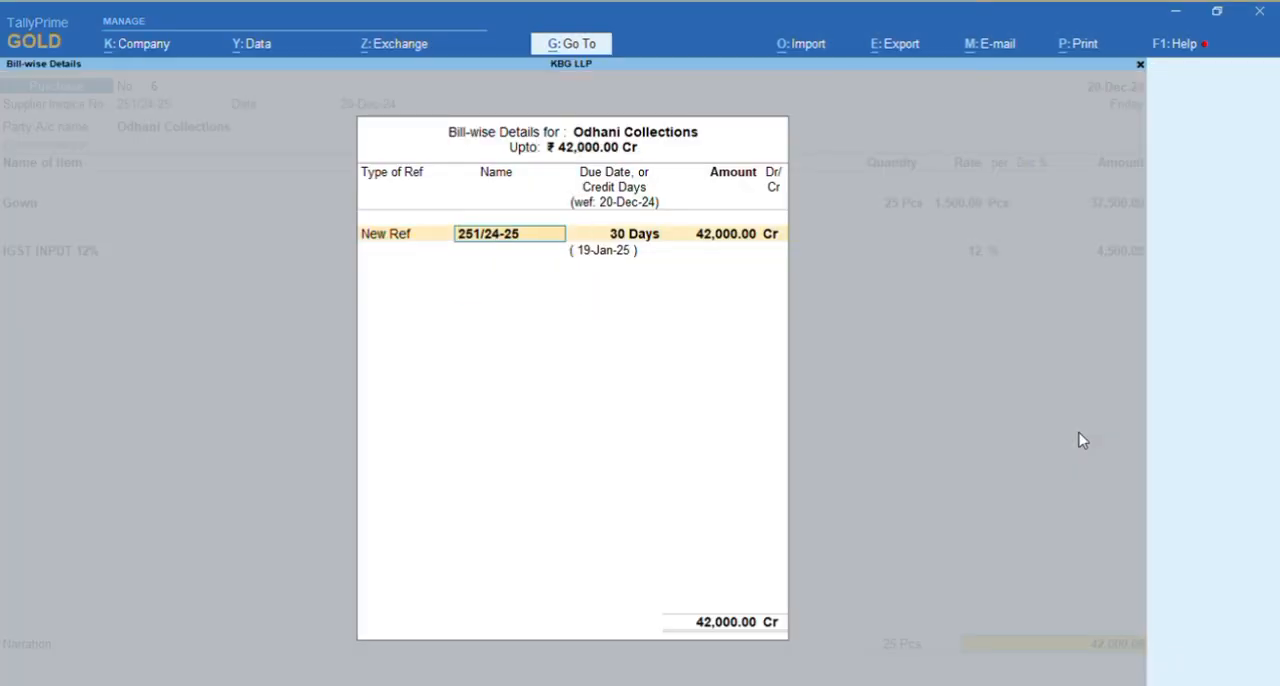
key(Return)
key(Return)
Enter the narration "Purchase bill" and save the Odhani Collections purchase voucher
key(Return)
key(Return)
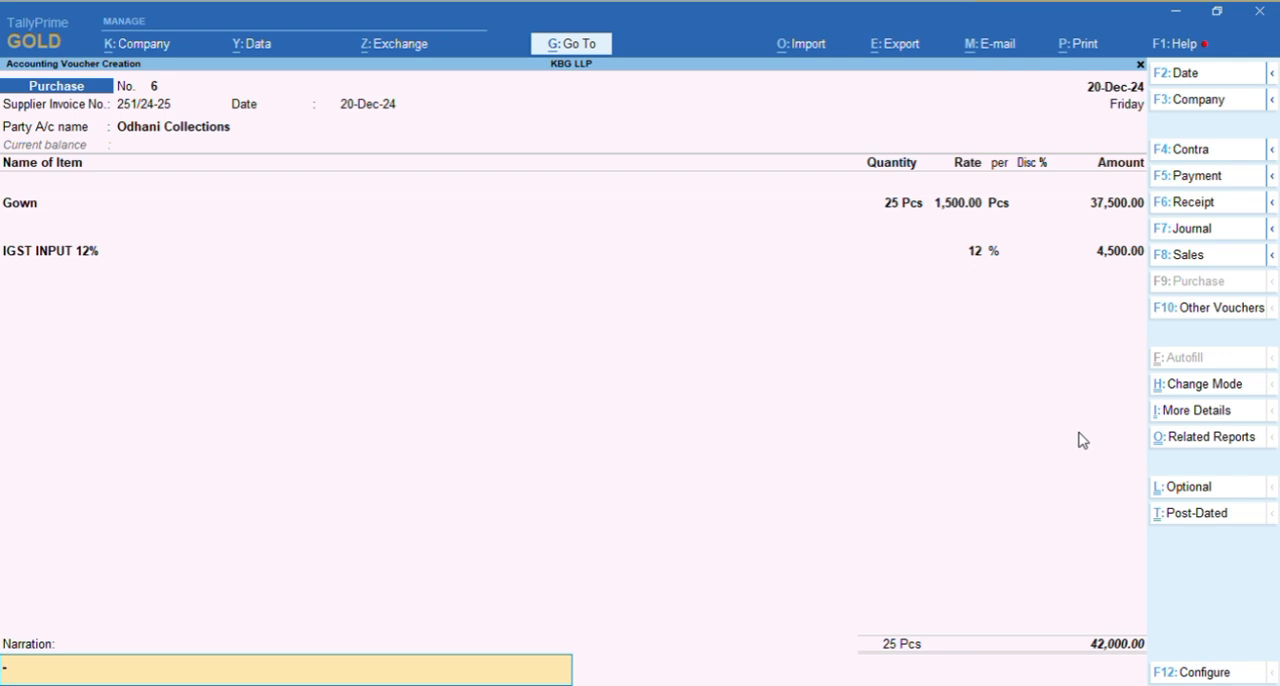
text(Purchase vb)
key(BackSpace)
key(BackSpace)
text(bill)
key(Return)
key(Return)
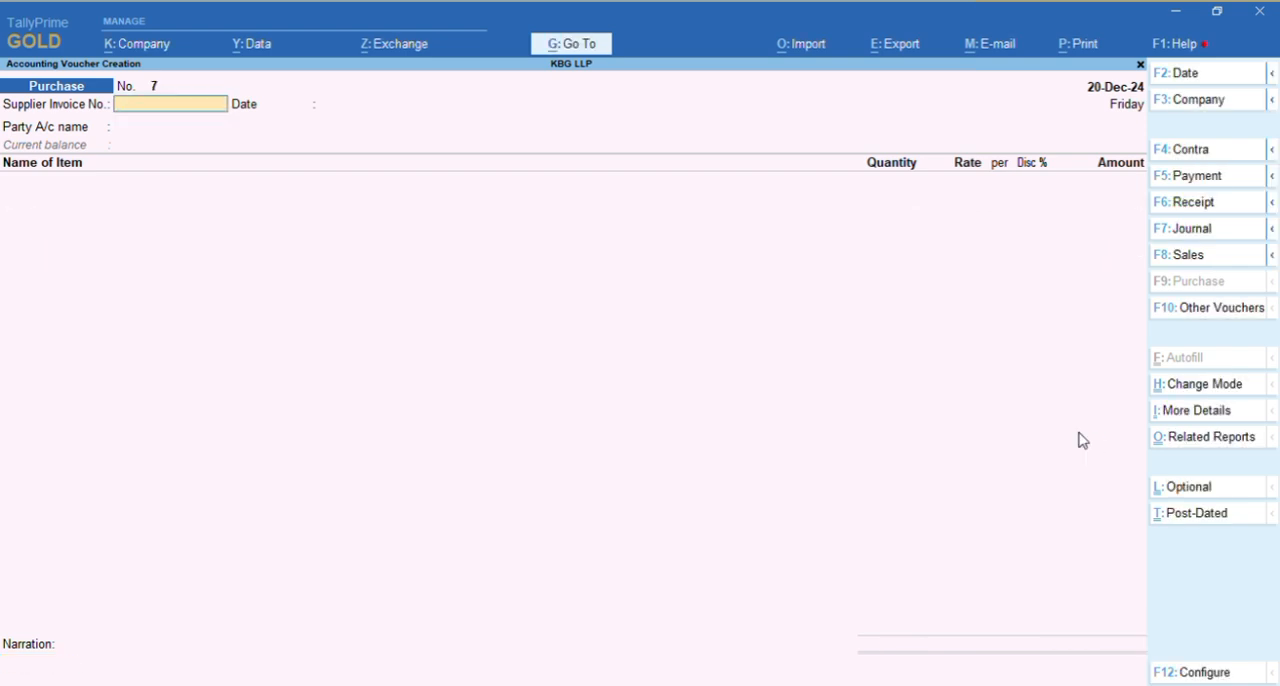
Leave voucher entry, open the Odhani Collections ledger vouchers and switch to the bill-wise outstanding report
key(Escape)
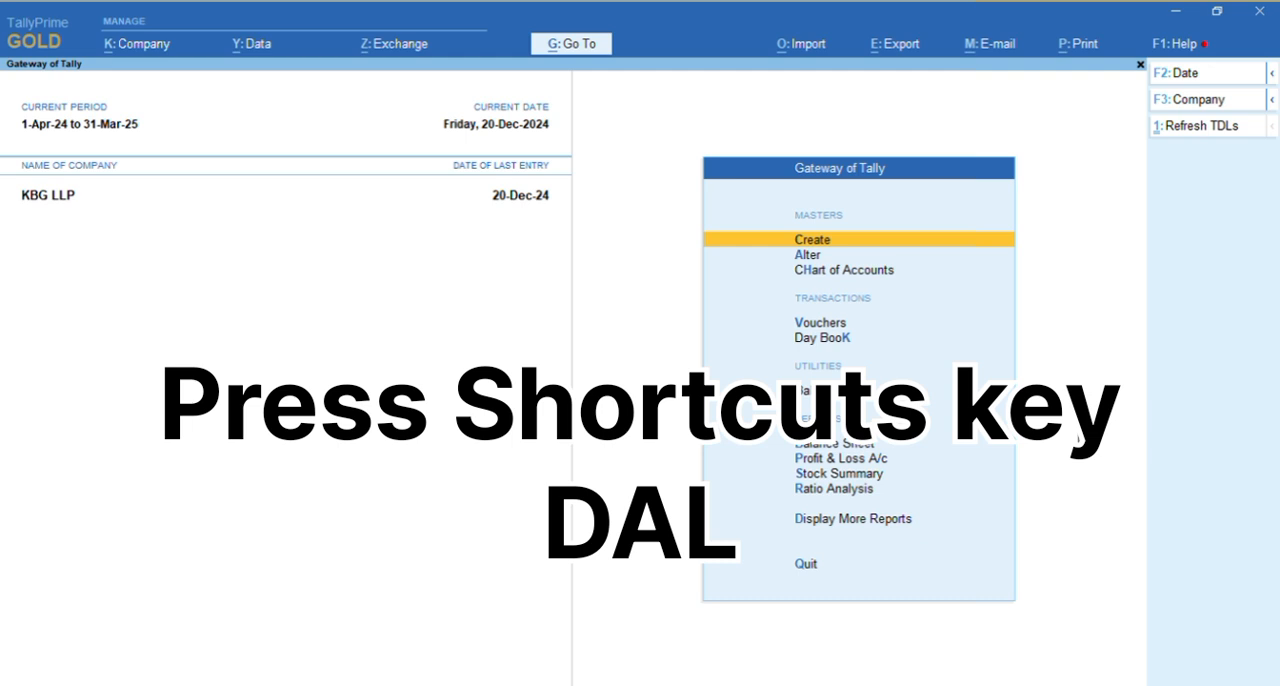
key(d)
key(a)
key(l)
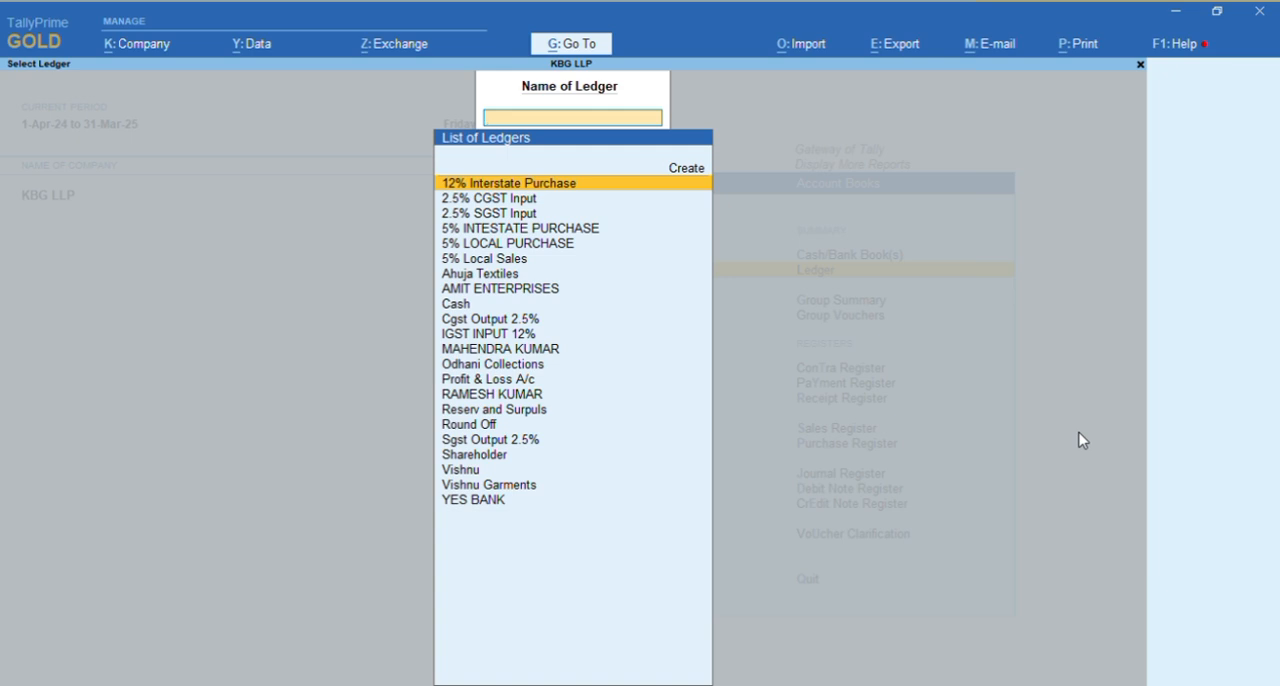
text(Odhan)
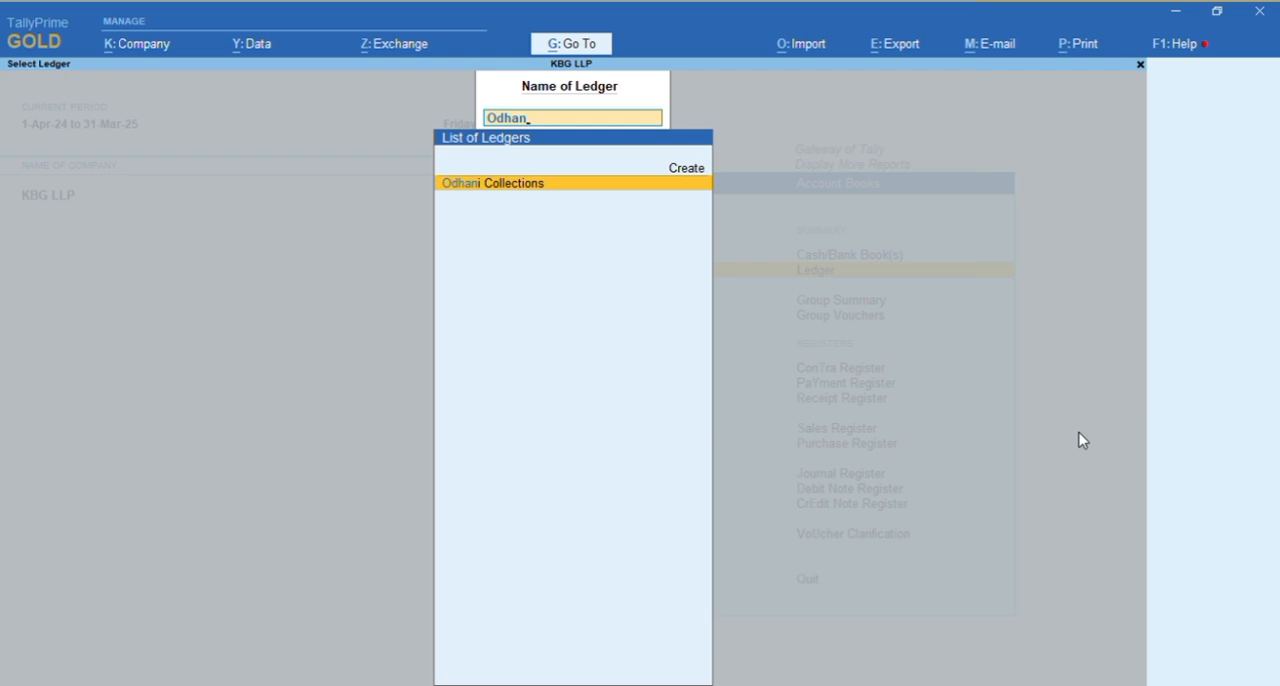
key(Return)
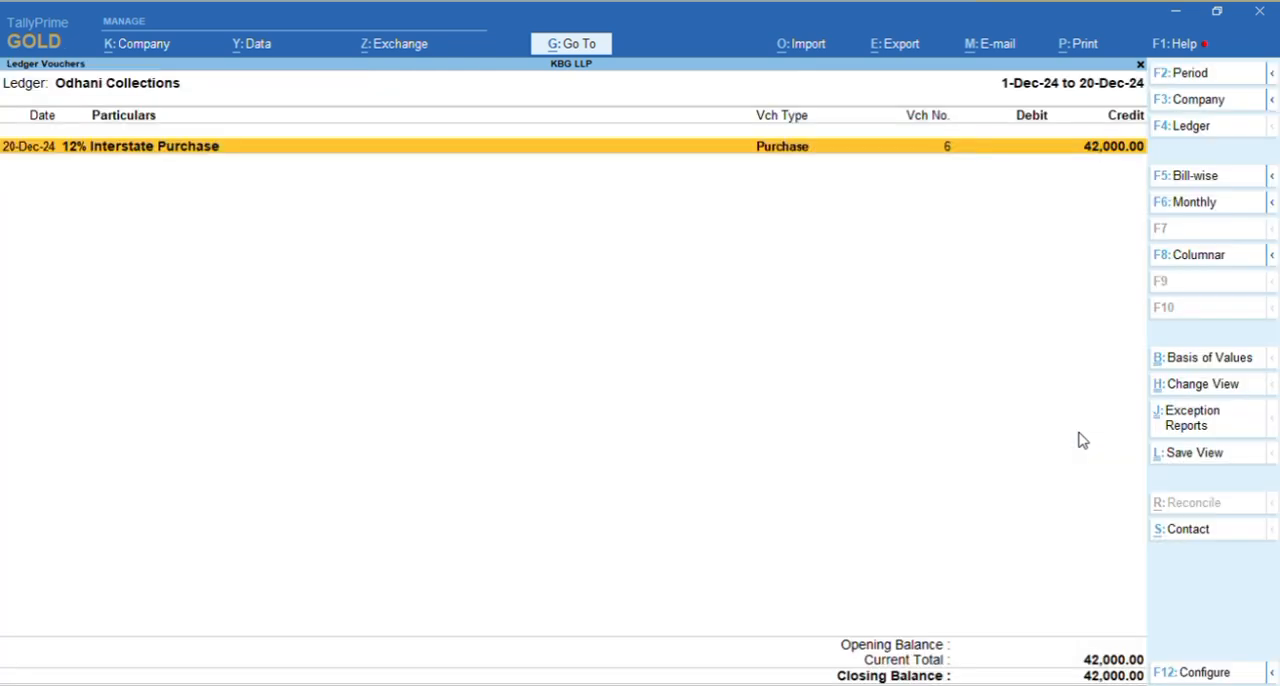
key(F5)
key(alt+F5)
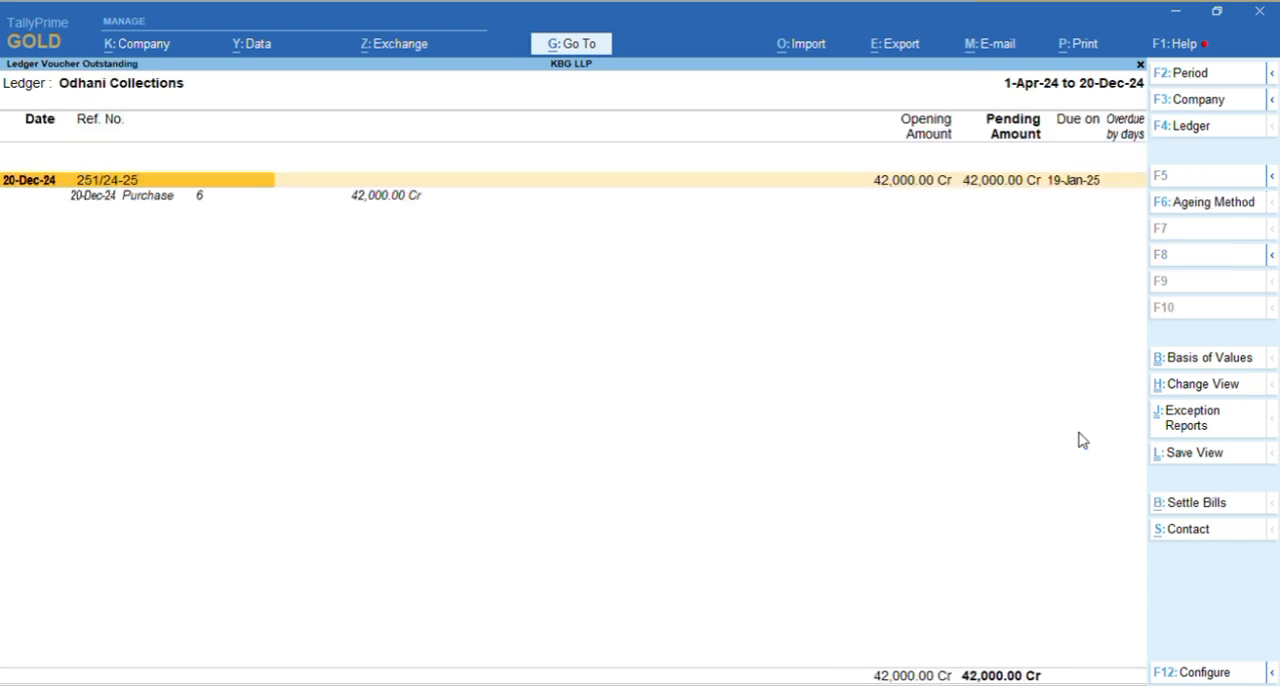